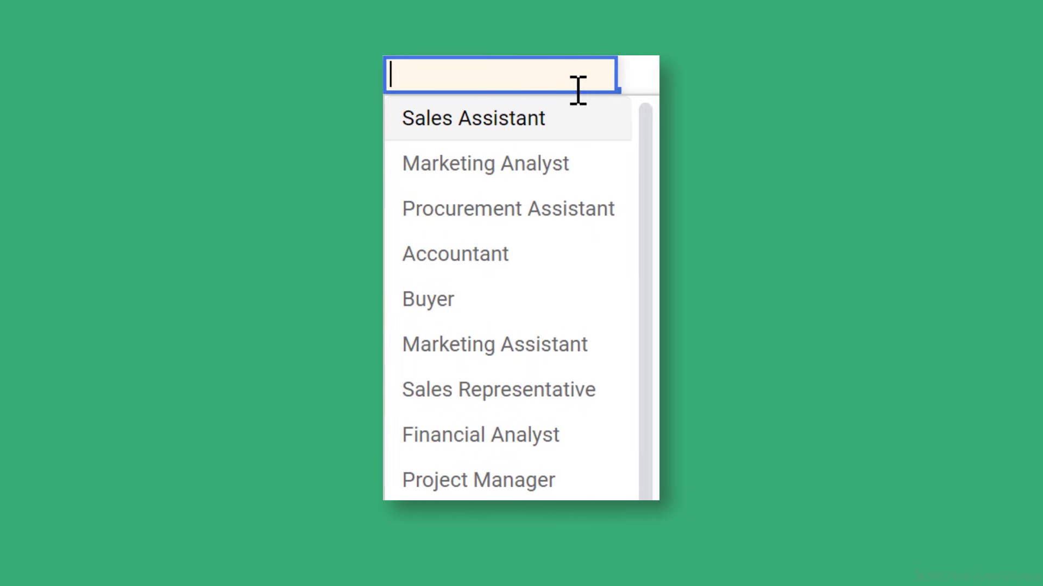
pyautogui.write('assi')
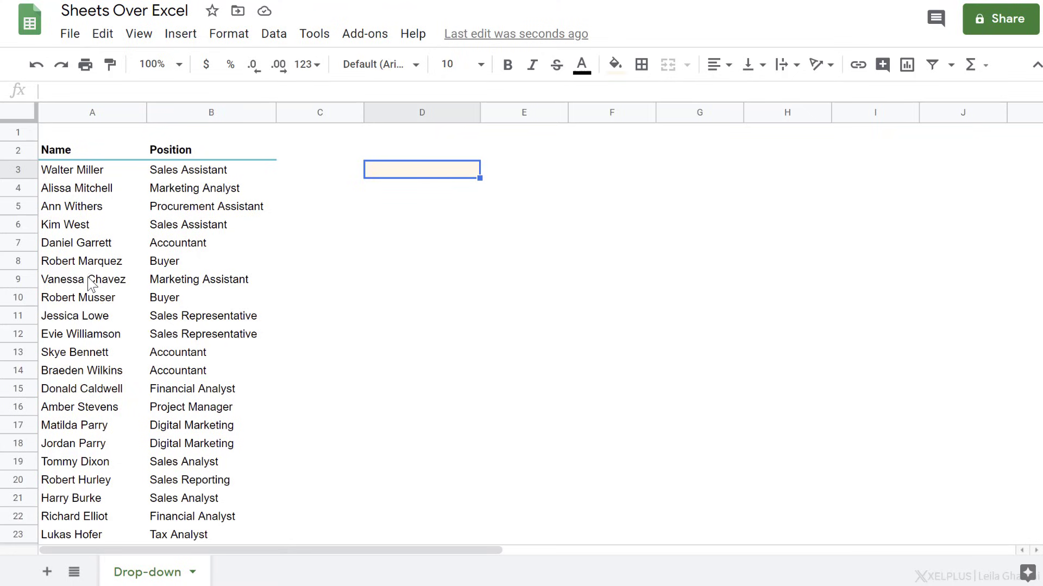
pyautogui.scroll(-5, 176, 303)
pyautogui.scroll(-5, 177, 303)
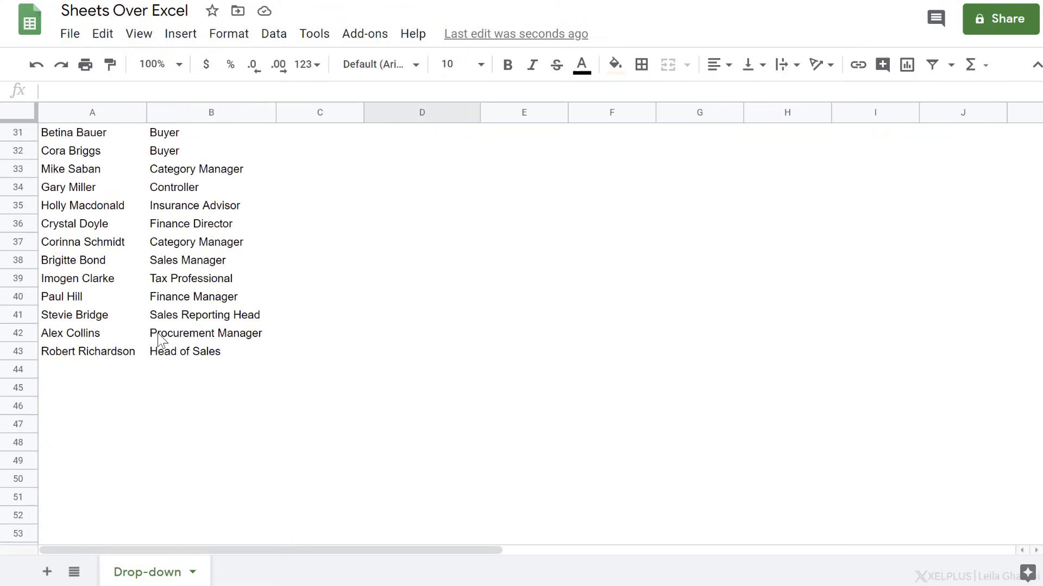
pyautogui.scroll(10, 191, 368)
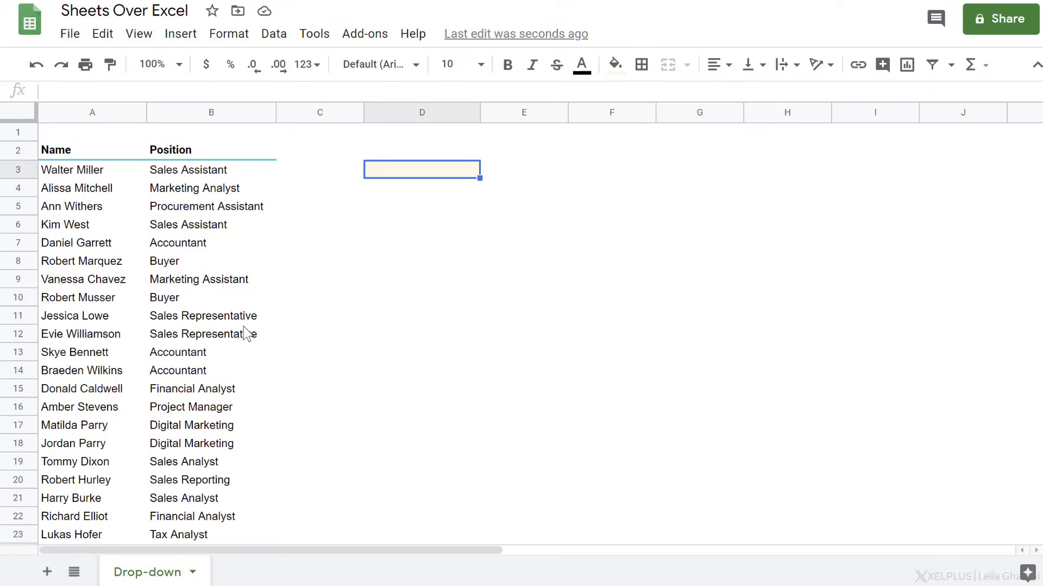
# - Add a data validation rule on D3: dropdown from range B3:B46, rejecting invalid input
pyautogui.rightClick(397, 177)
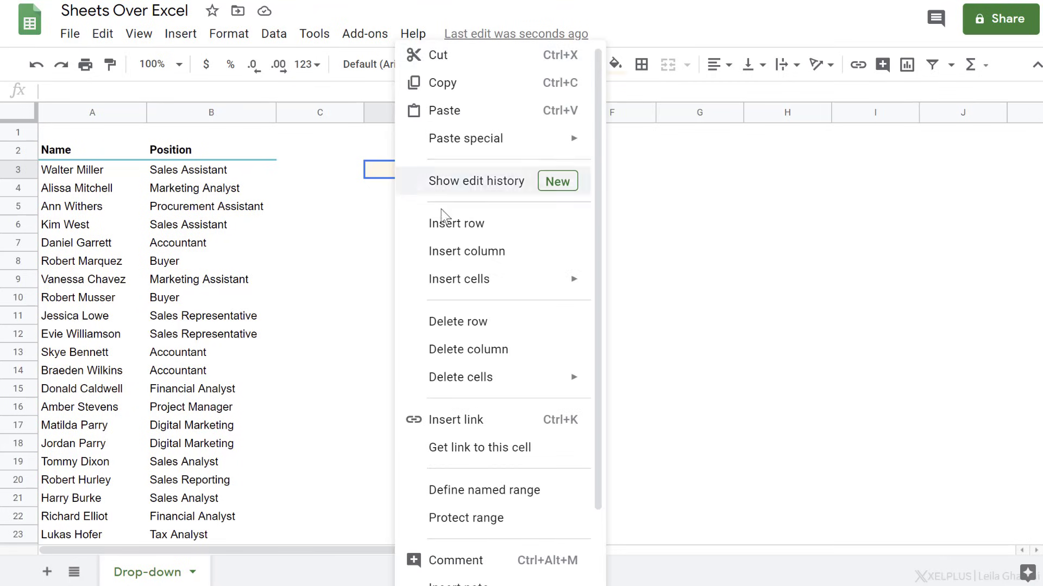
pyautogui.scroll(-3, 456, 245)
pyautogui.click(469, 569)
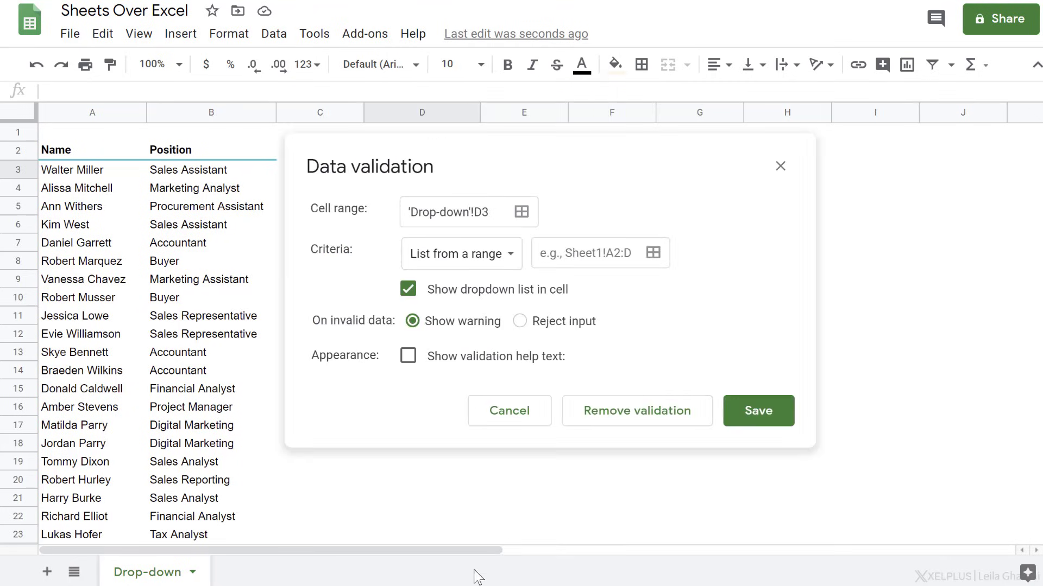
pyautogui.click(572, 253)
pyautogui.click(652, 255)
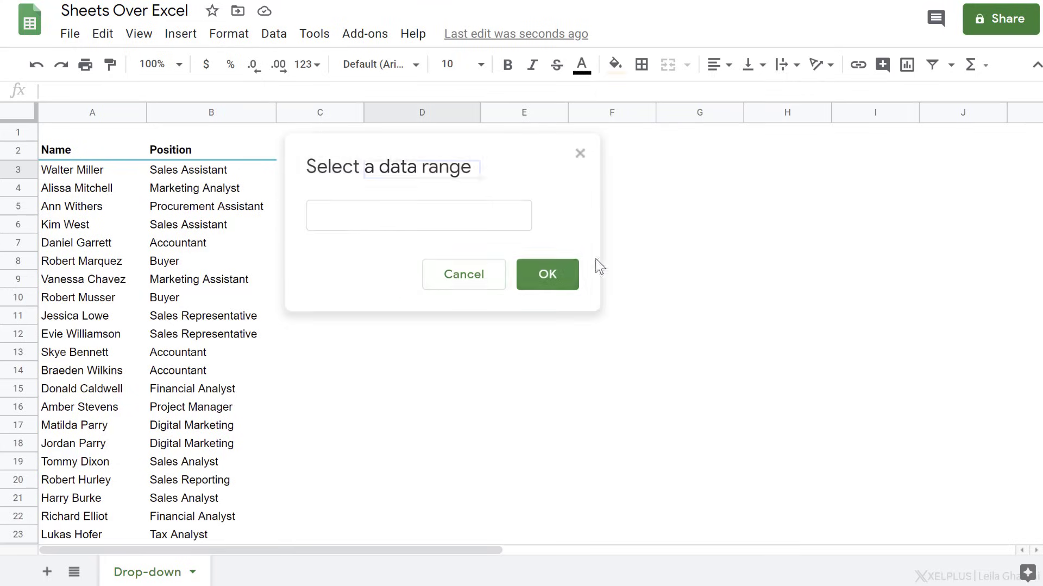
pyautogui.click(211, 170)
pyautogui.hotkey('ctrl', 'shift', 'Down')
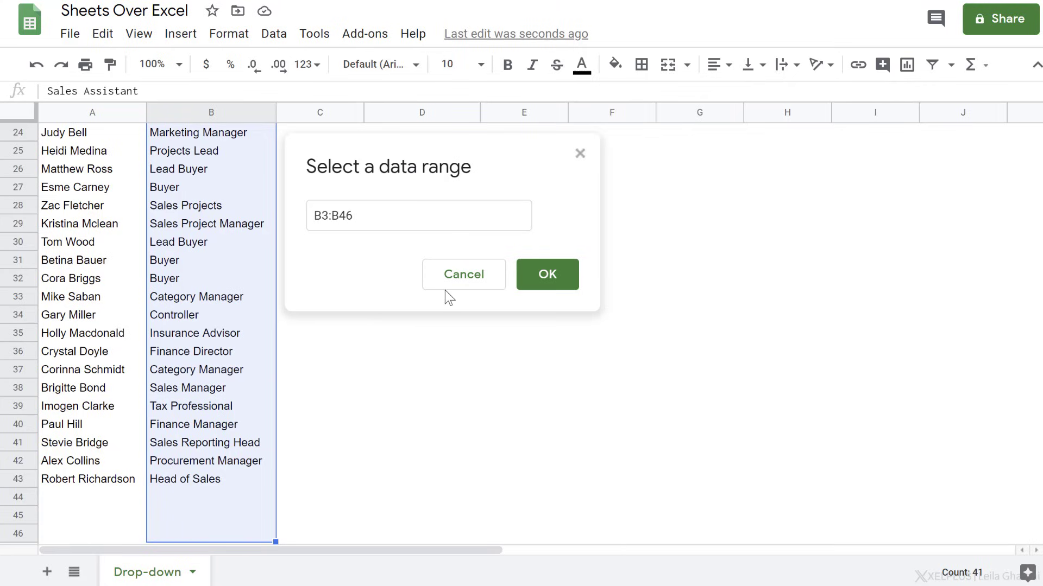
pyautogui.click(547, 274)
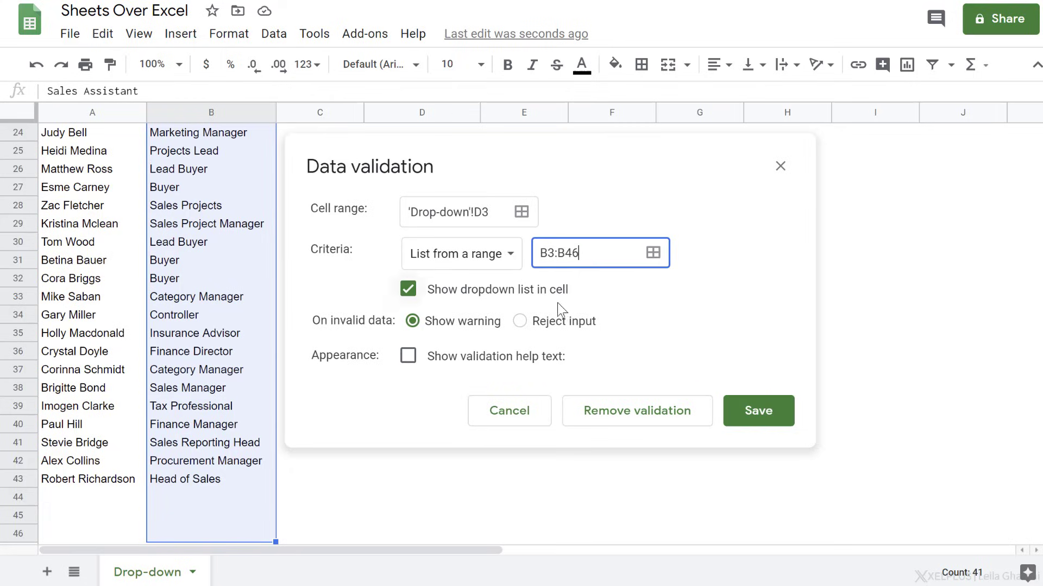
pyautogui.click(559, 326)
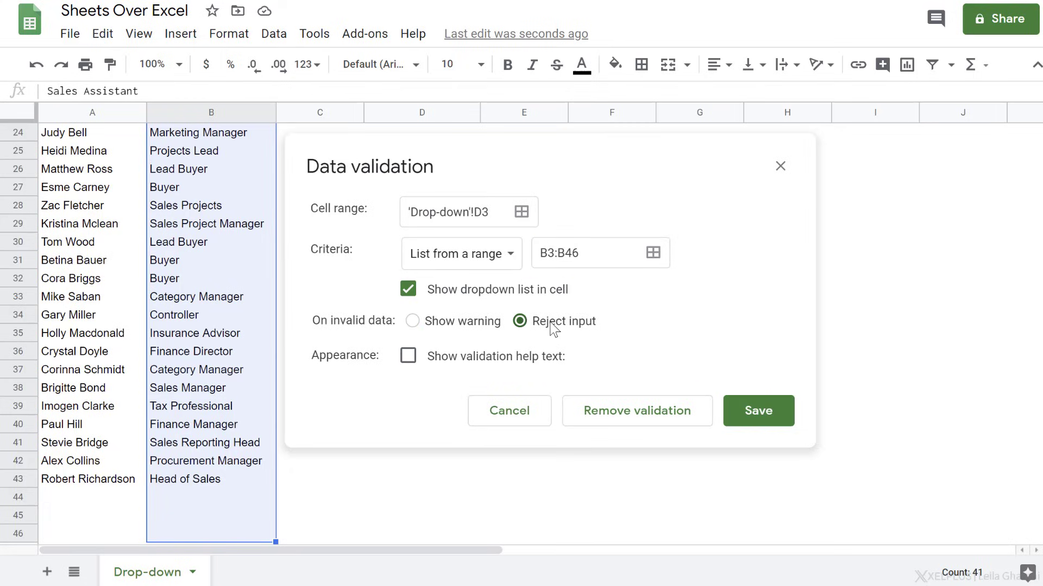
pyautogui.click(758, 410)
pyautogui.scroll(10, 457, 310)
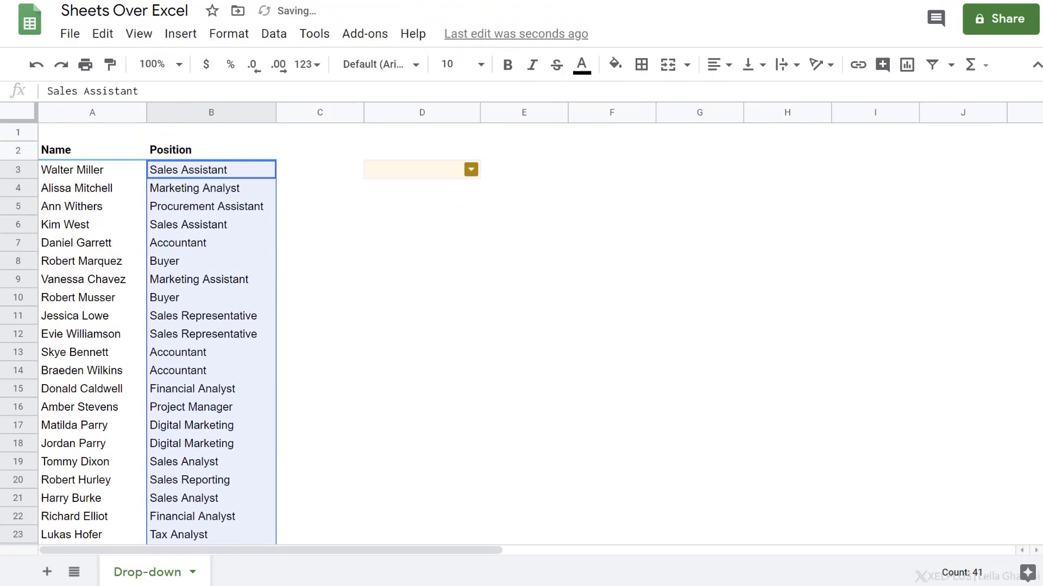
# - Enter D3, filter the suggestions and commit 'Head of Sales', then reopen the position list
pyautogui.doubleClick(421, 169)
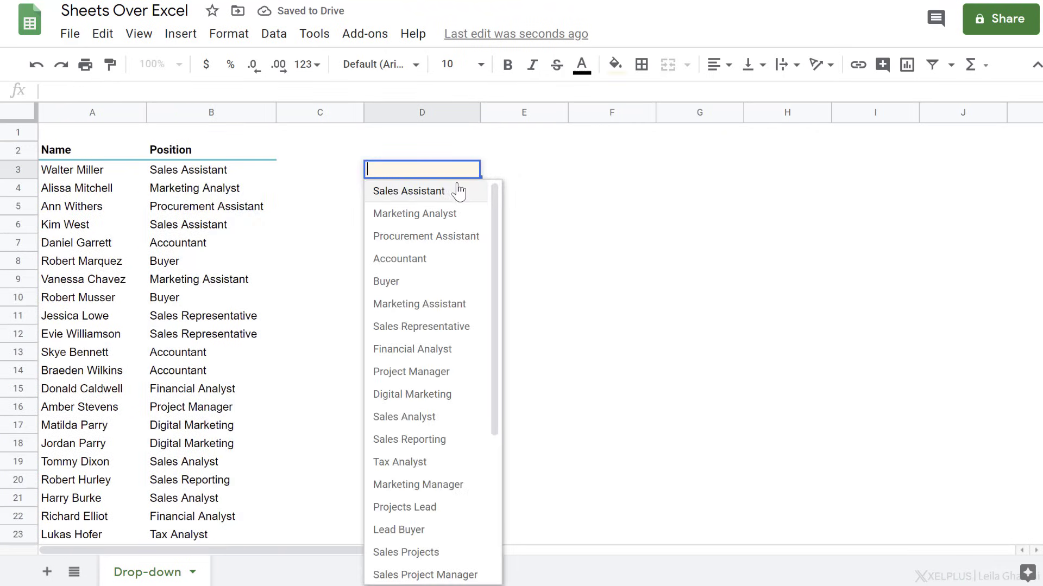
pyautogui.write('assi')
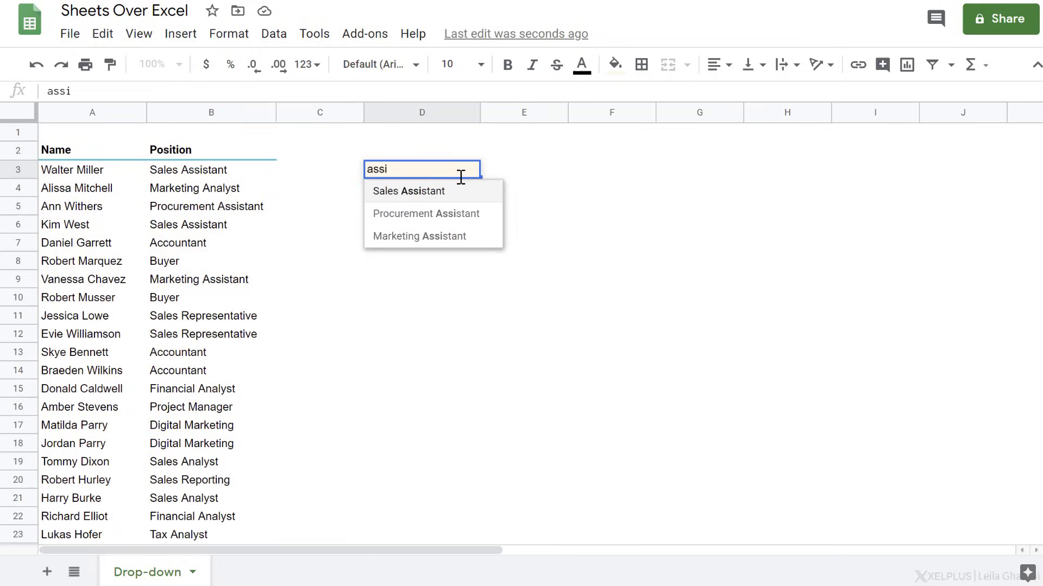
pyautogui.press('Down')
pyautogui.press('Down')
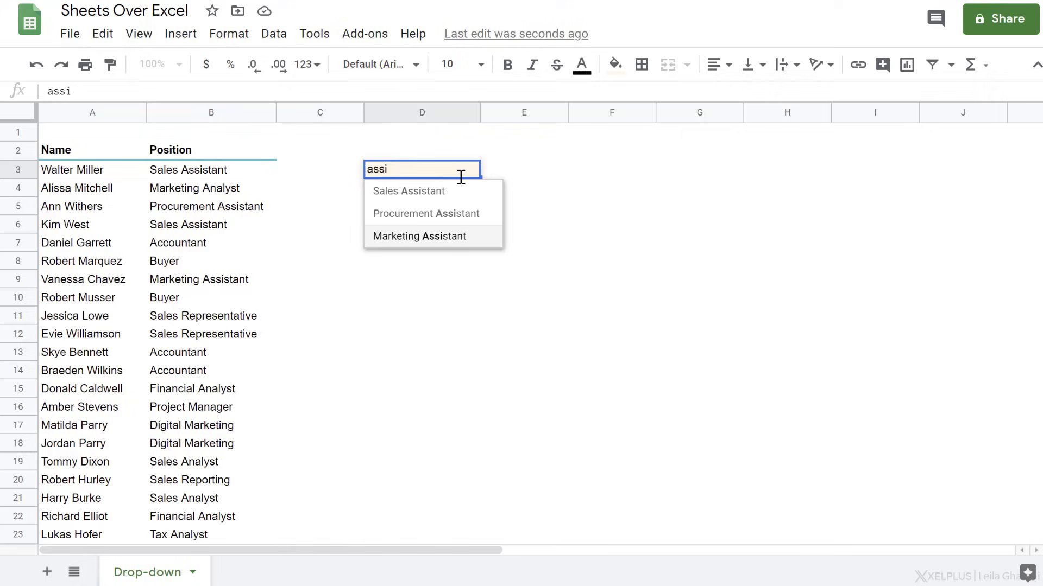
pyautogui.press('BackSpace')
pyautogui.press('BackSpace')
pyautogui.press('BackSpace')
pyautogui.press('BackSpace')
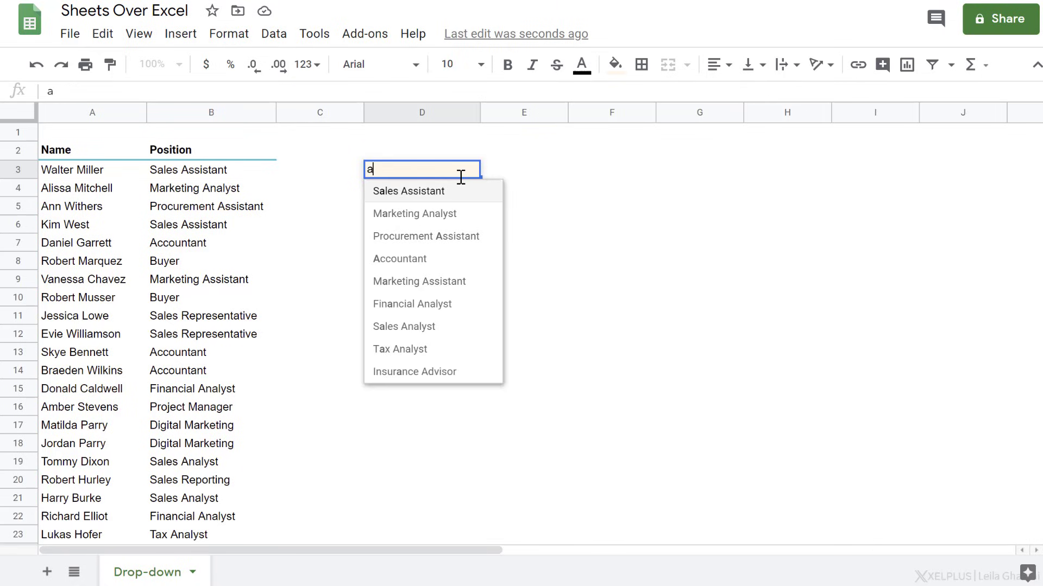
pyautogui.write('sales')
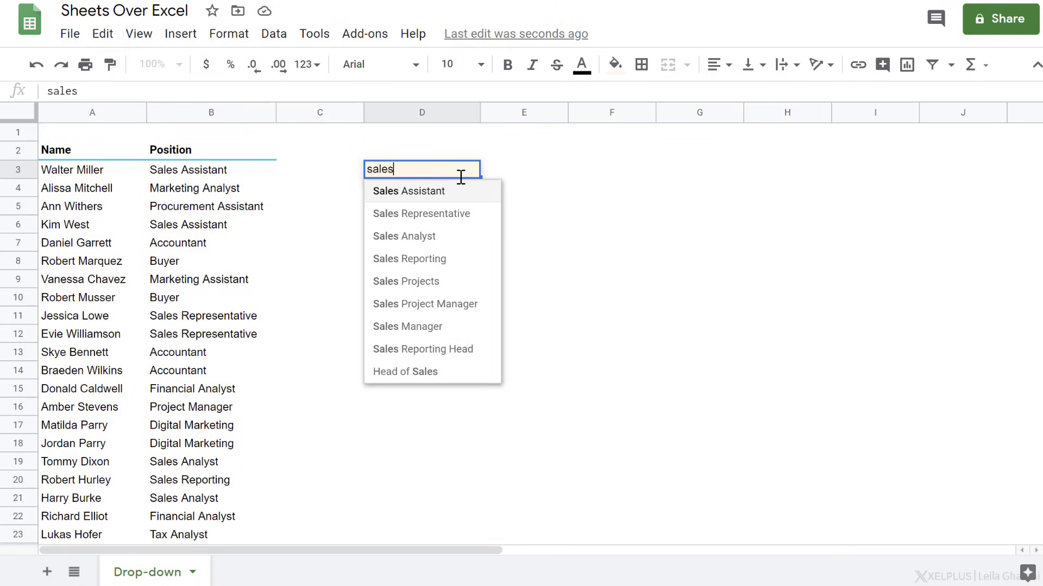
pyautogui.press('Down')
pyautogui.press('Down')
pyautogui.press('Down')
pyautogui.press('Down')
pyautogui.press('Down')
pyautogui.press('Down')
pyautogui.press('Down')
pyautogui.press('Down')
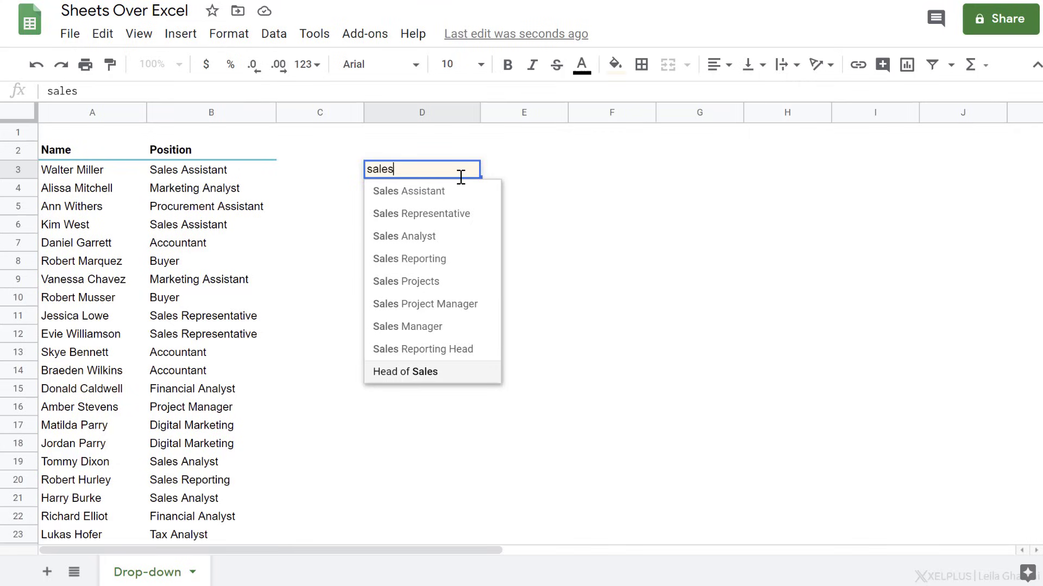
pyautogui.press('Tab')
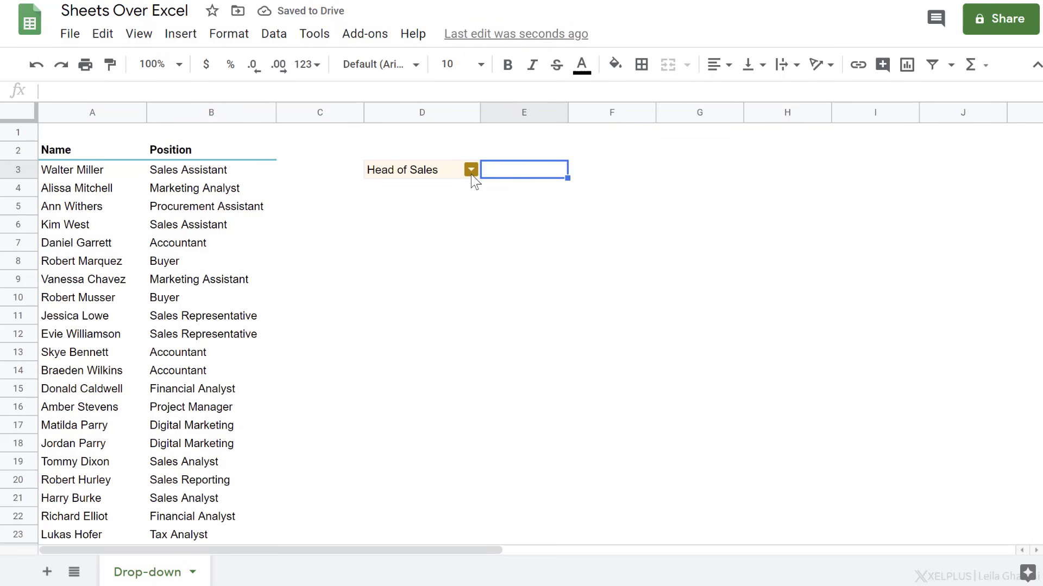
pyautogui.click(471, 171)
pyautogui.scroll(-5, 432, 366)
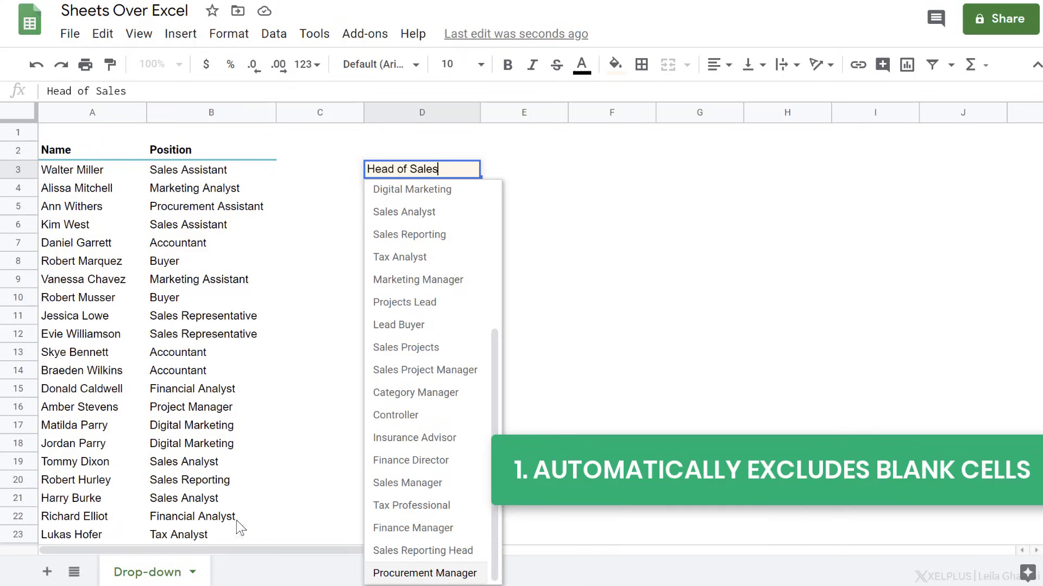
# - Enter 'super hero' as a new position in B44 below the list
pyautogui.click(203, 500)
pyautogui.scroll(-3, 204, 500)
pyautogui.scroll(-5, 204, 501)
pyautogui.scroll(-3, 196, 407)
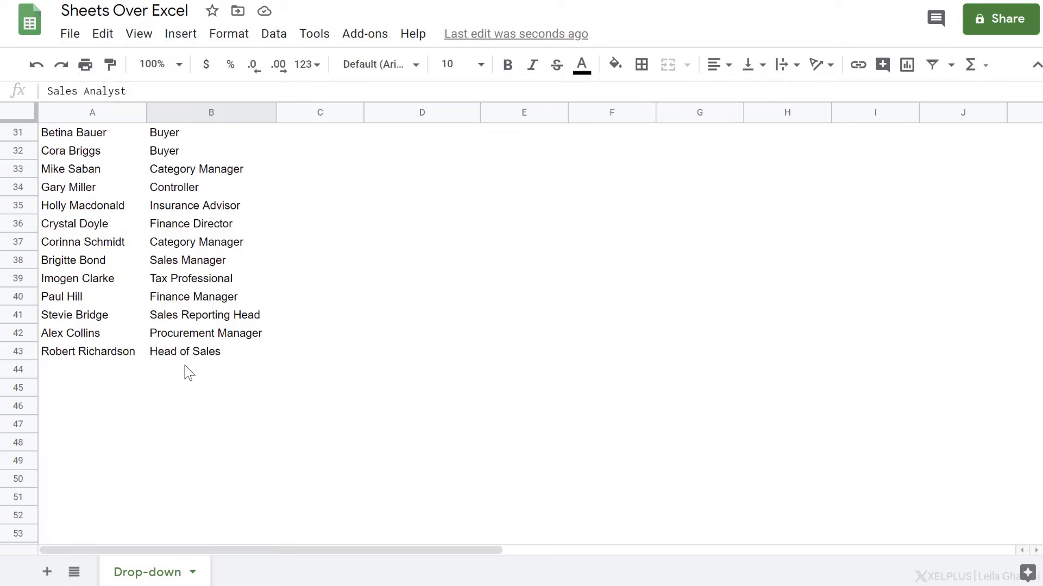
pyautogui.click(187, 372)
pyautogui.write('super hero')
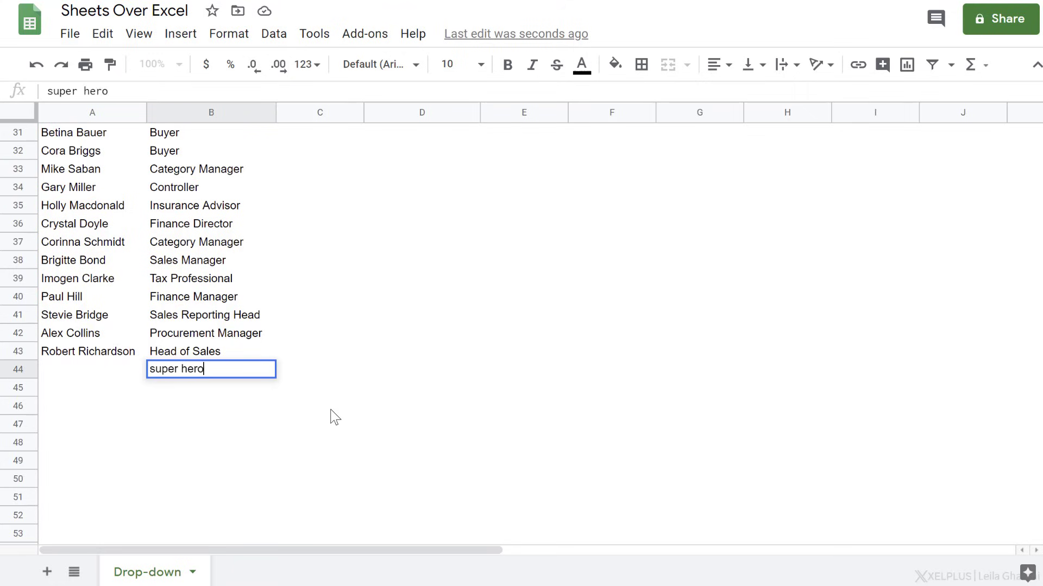
pyautogui.press('Return')
# - Return to D3 and reopen its dropdown to check the new position appears
pyautogui.press('Up')
pyautogui.press('Right')
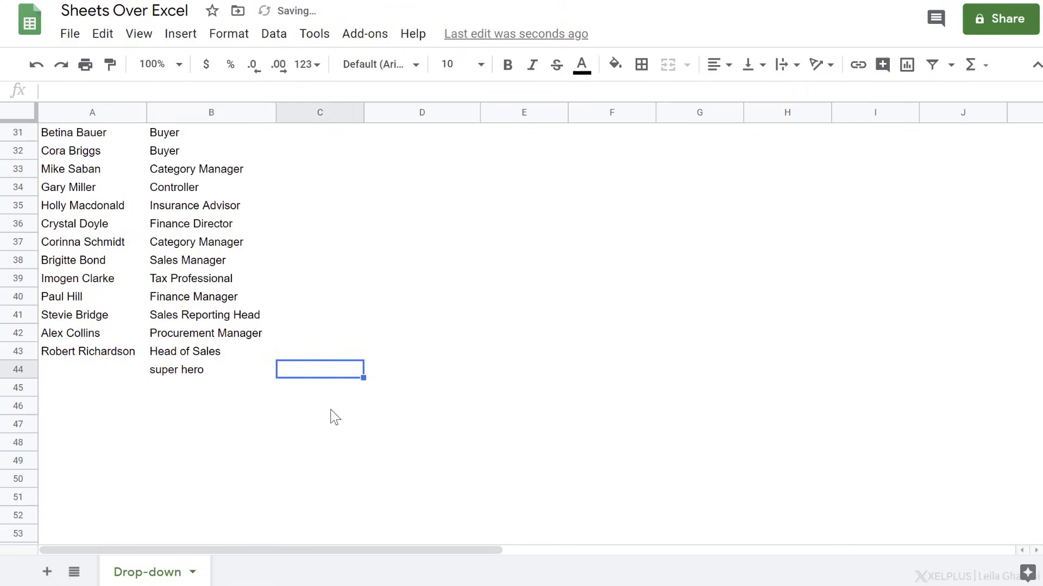
pyautogui.press('Right')
pyautogui.hotkey('ctrl', 'Up')
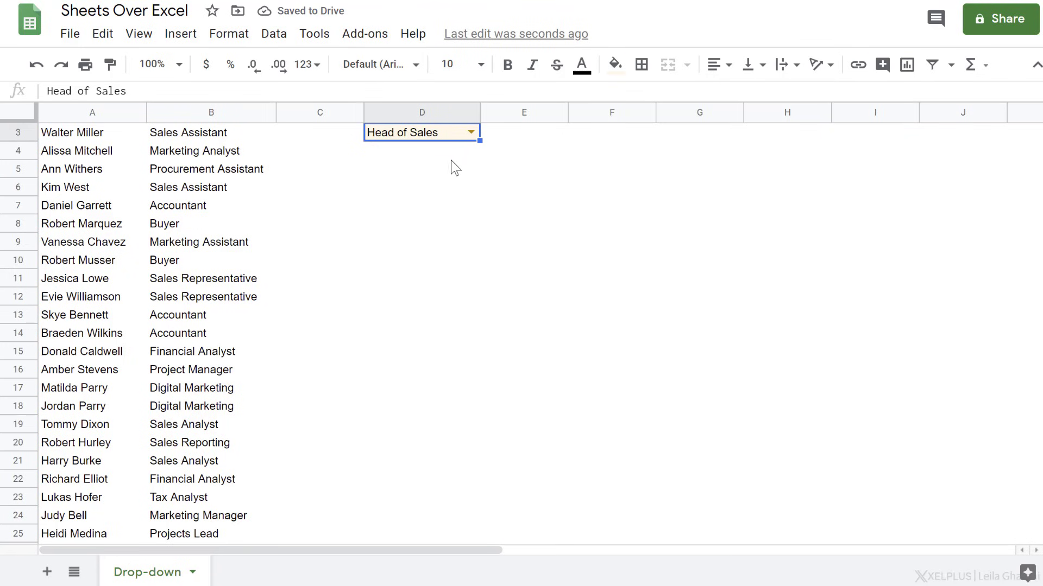
pyautogui.click(471, 132)
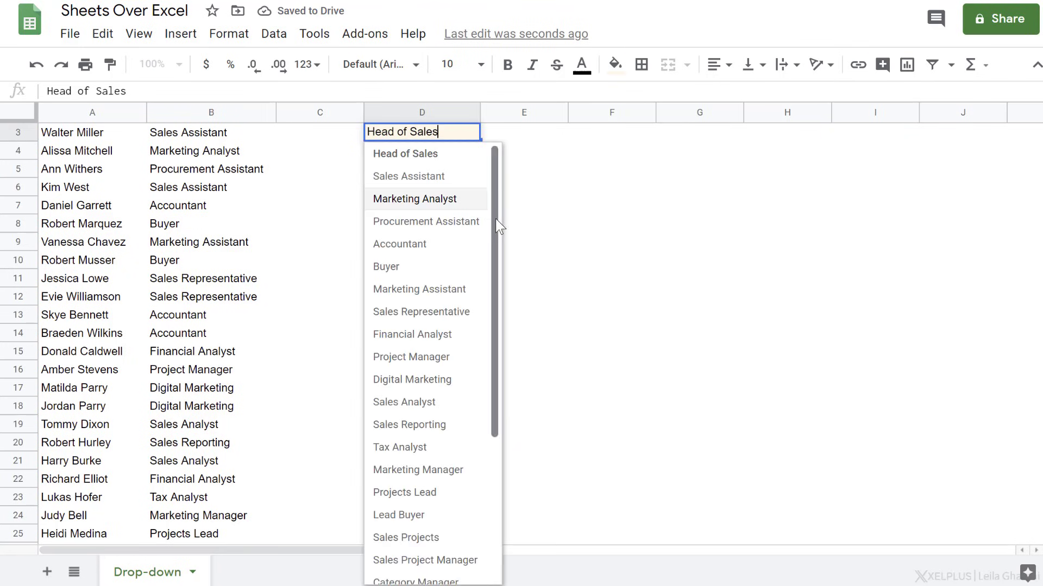
pyautogui.moveTo(495, 218); pyautogui.dragTo(492, 432)
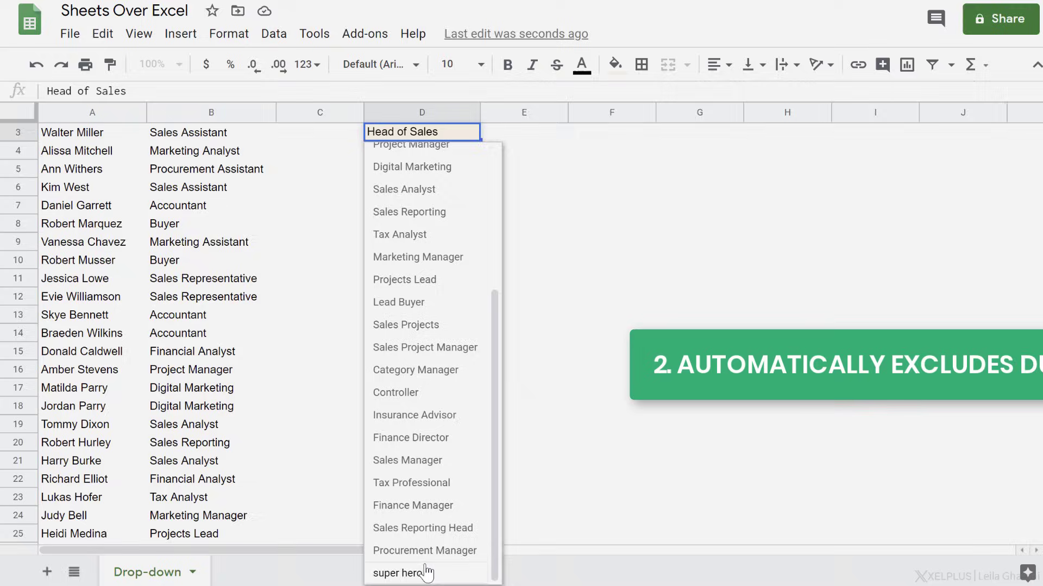
pyautogui.scroll(5, 433, 480)
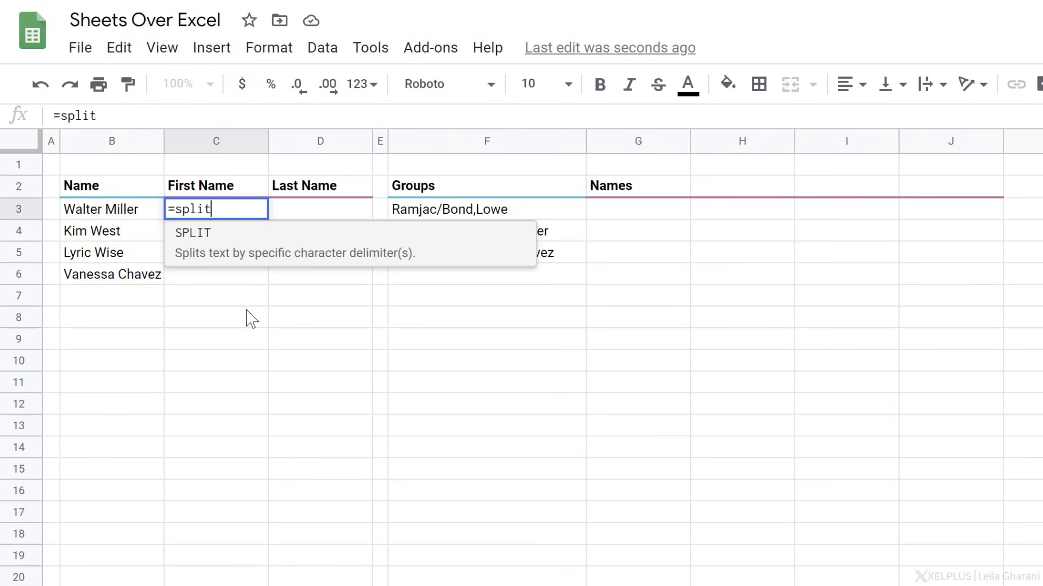
pyautogui.write('(')
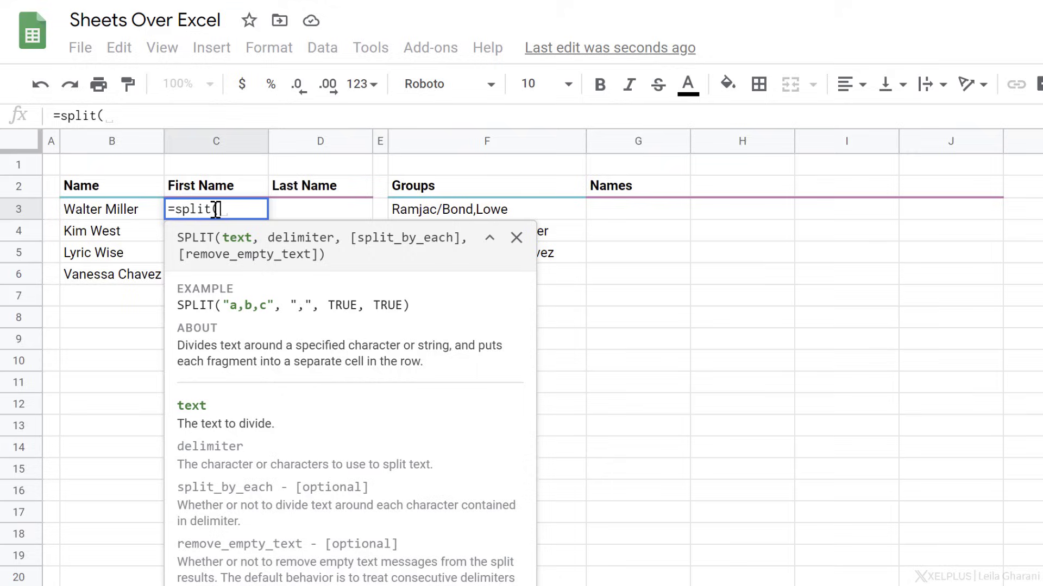
# - Enter =SPLIT(B3," ") in C3 and fill it down to row 6 to split first and last names
pyautogui.press('Left')
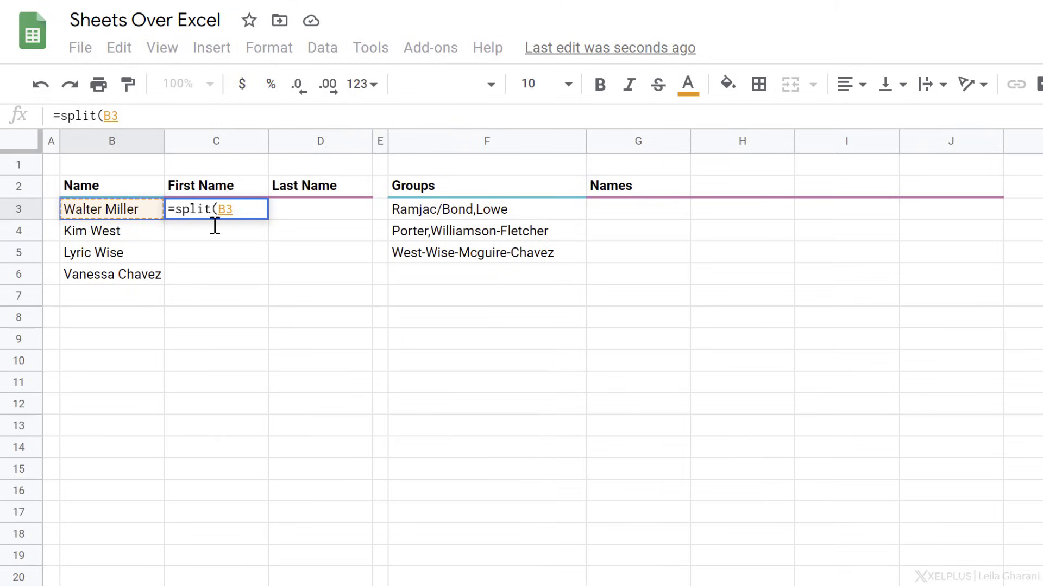
pyautogui.write(',')
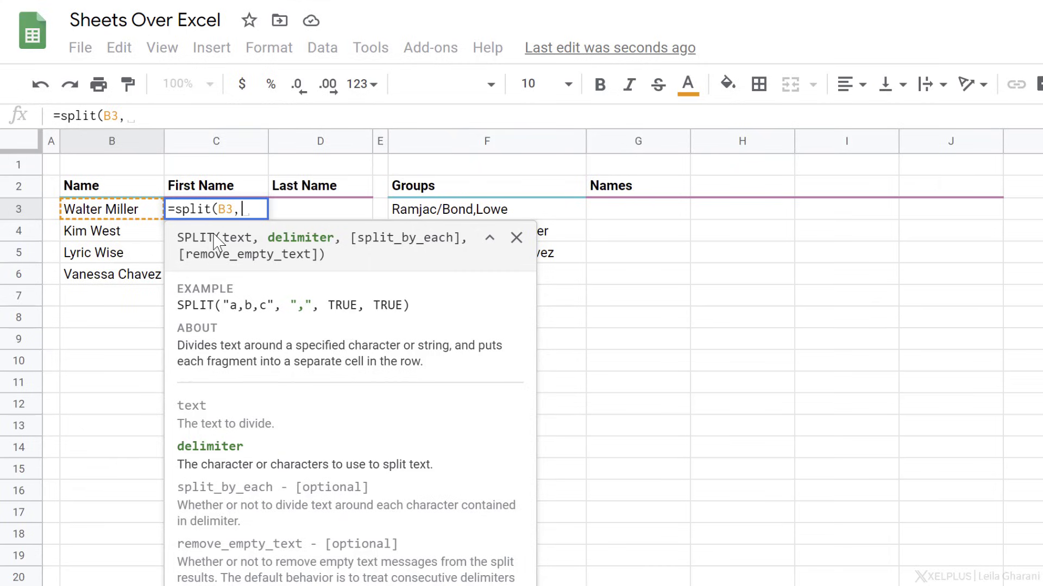
pyautogui.write('"')
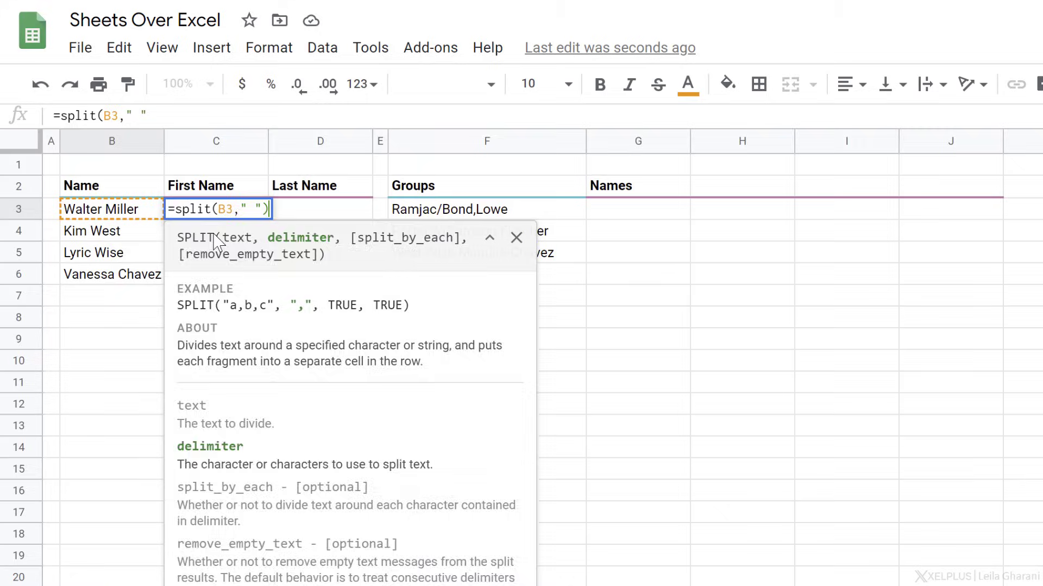
pyautogui.write(')')
pyautogui.press('Return')
pyautogui.click(207, 213)
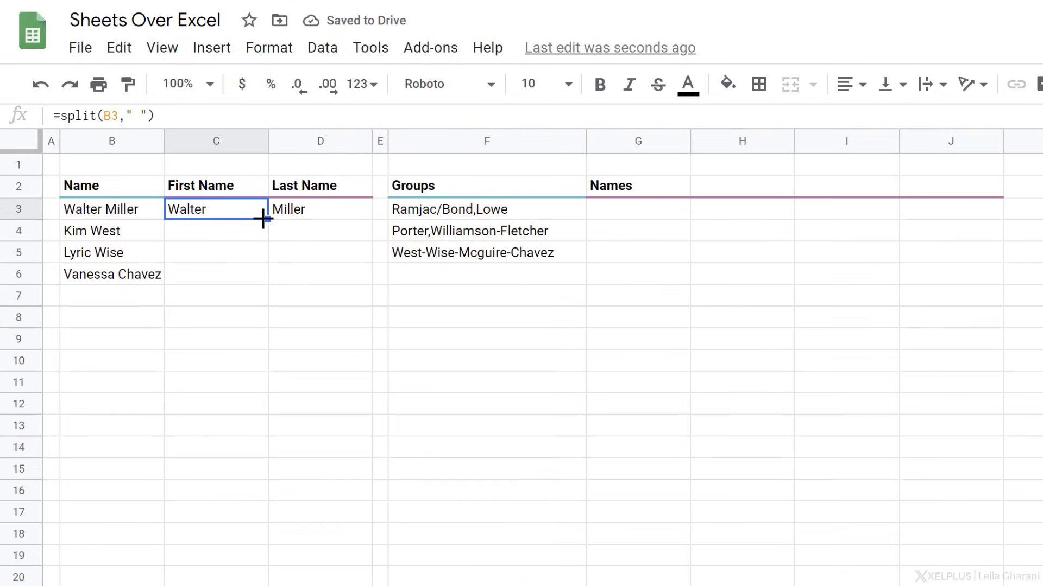
pyautogui.moveTo(264, 218); pyautogui.dragTo(263, 274)
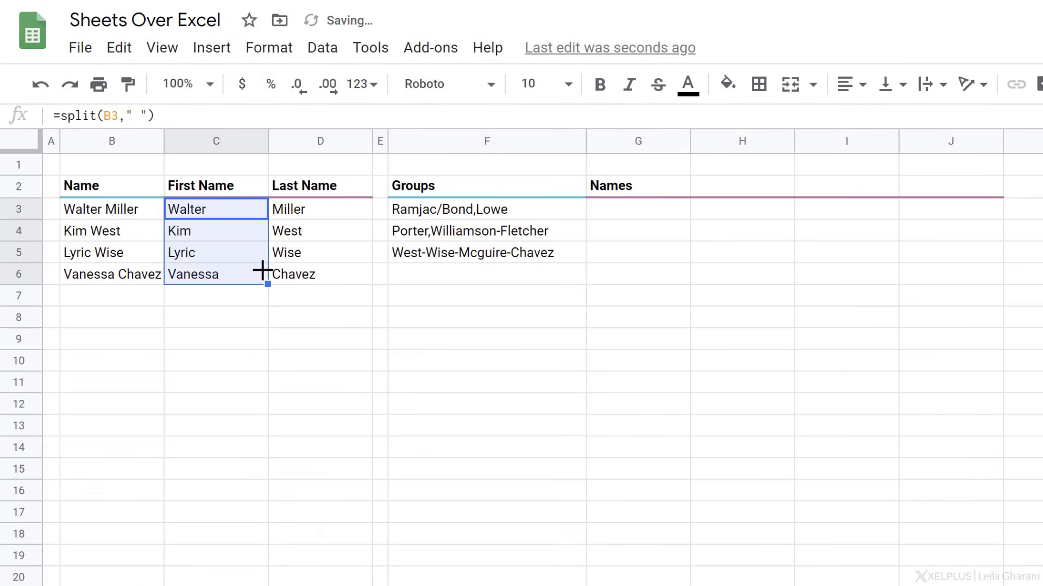
pyautogui.click(225, 219)
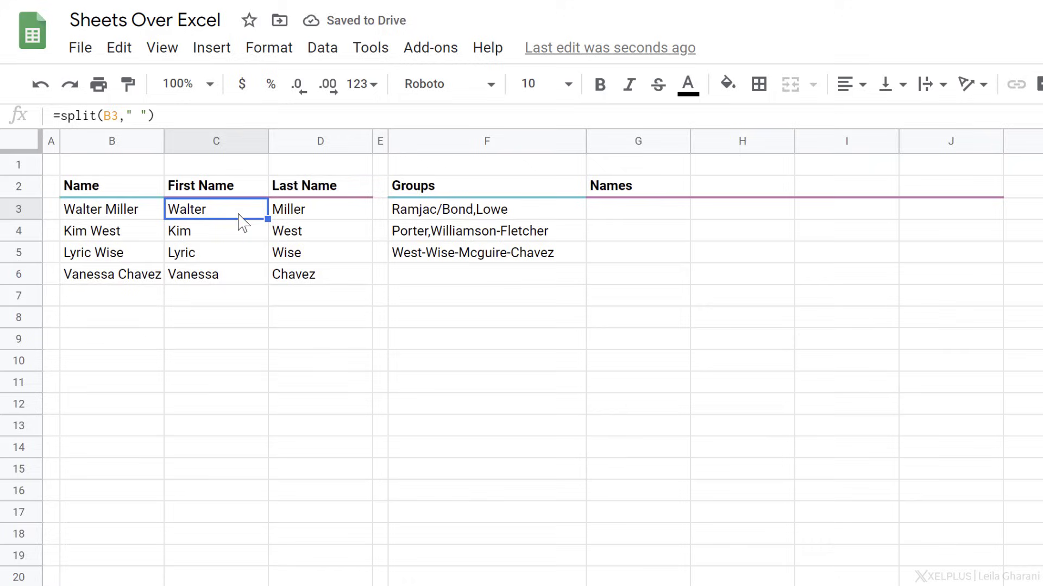
pyautogui.click(615, 220)
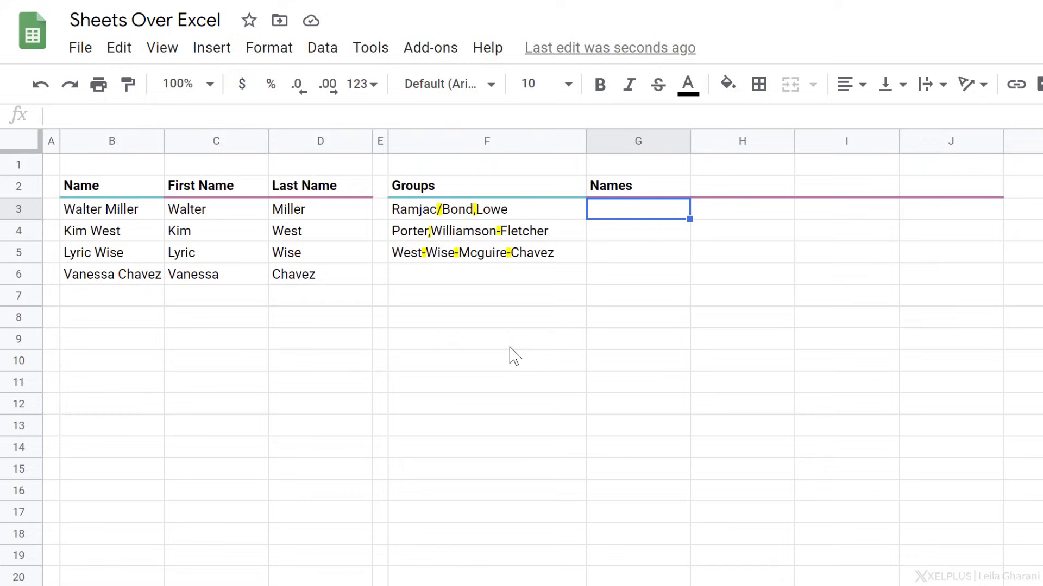
pyautogui.write('=split')
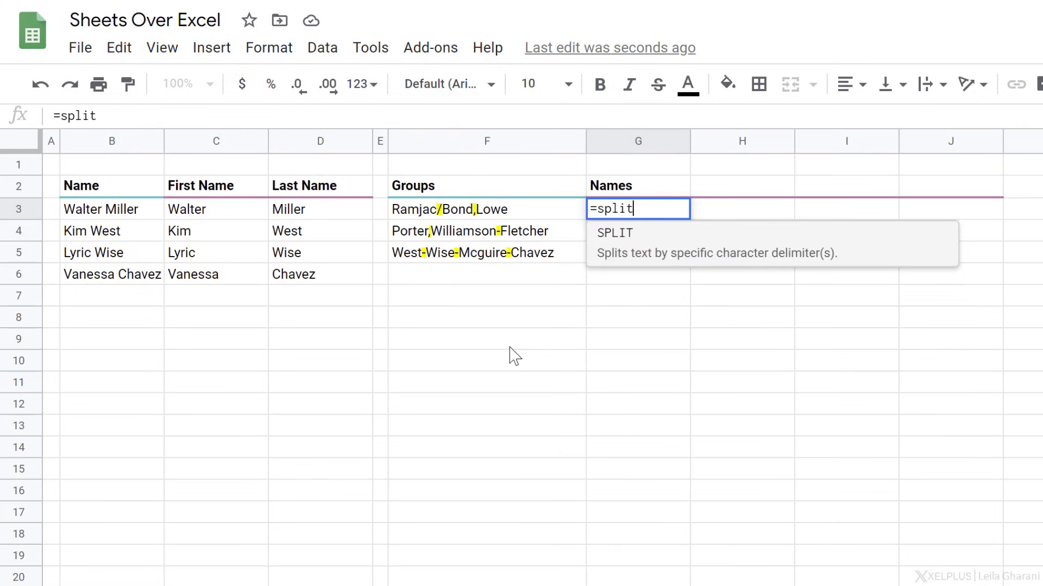
pyautogui.write('(F3')
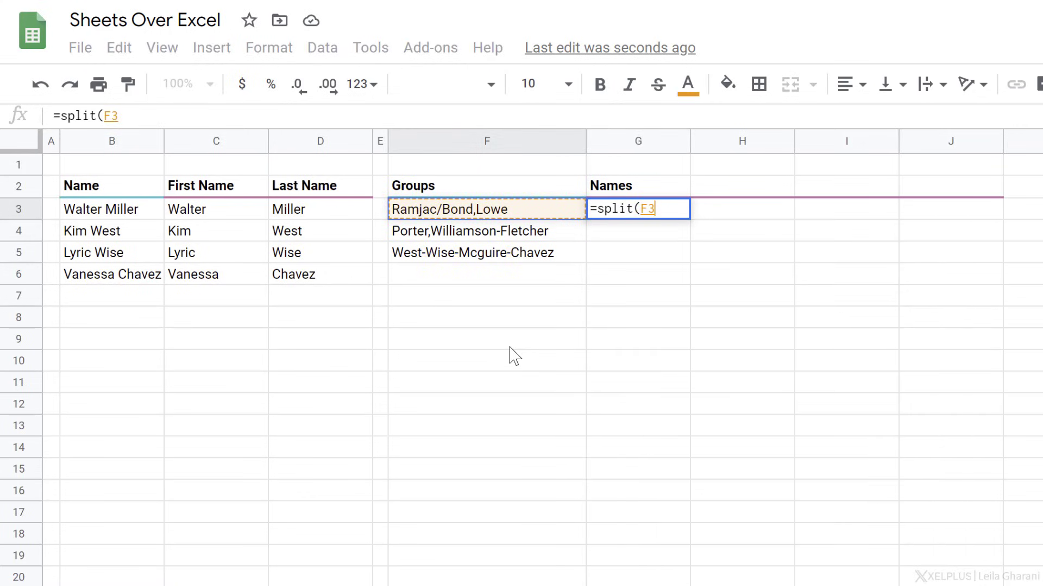
pyautogui.write(',"/,')
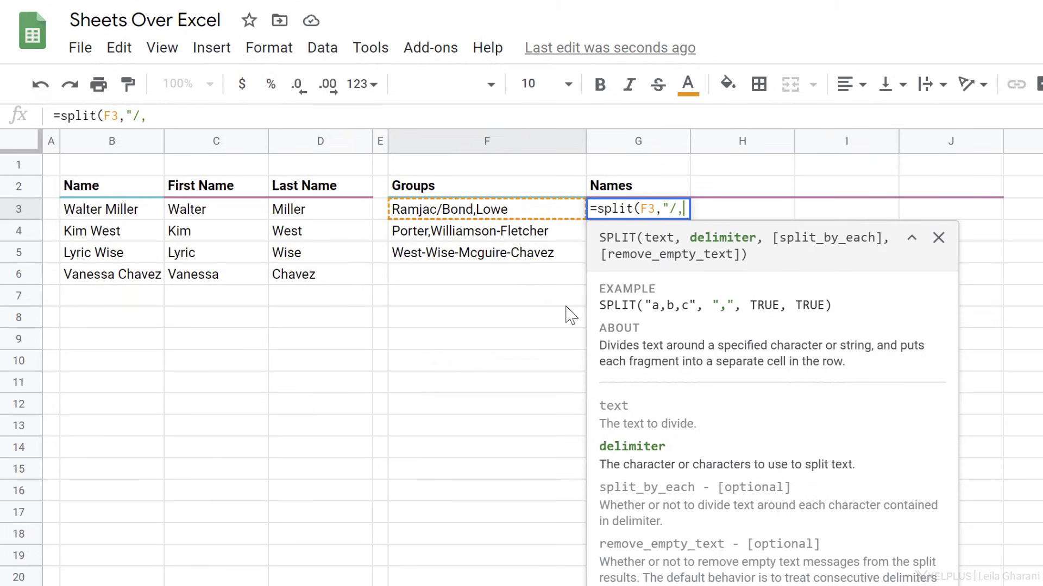
pyautogui.write('-"')
# - Enter =SPLIT(F3,"/,-") in G3 and fill it down for all groups through G5
pyautogui.press('Return')
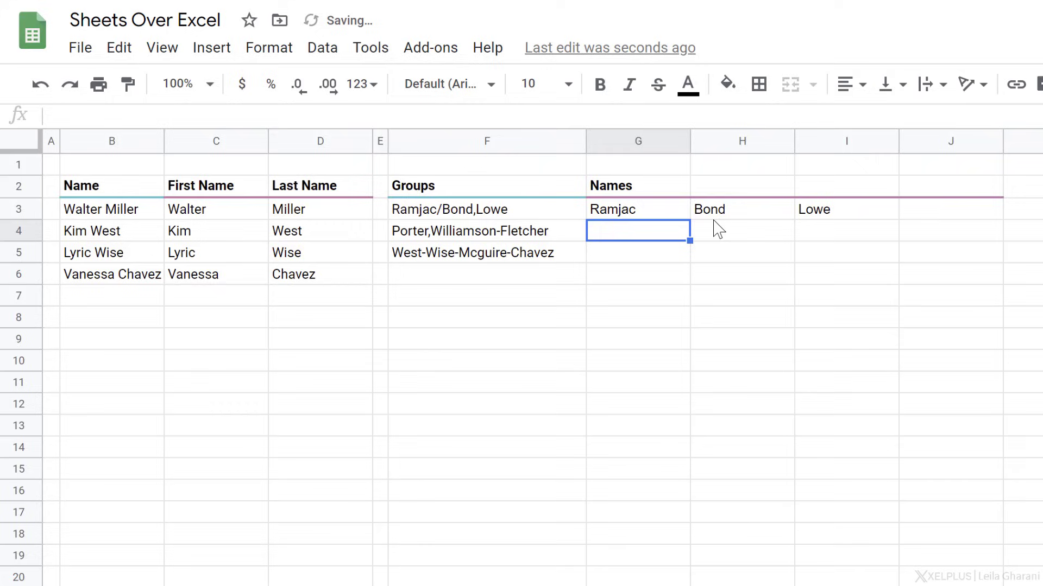
pyautogui.click(667, 214)
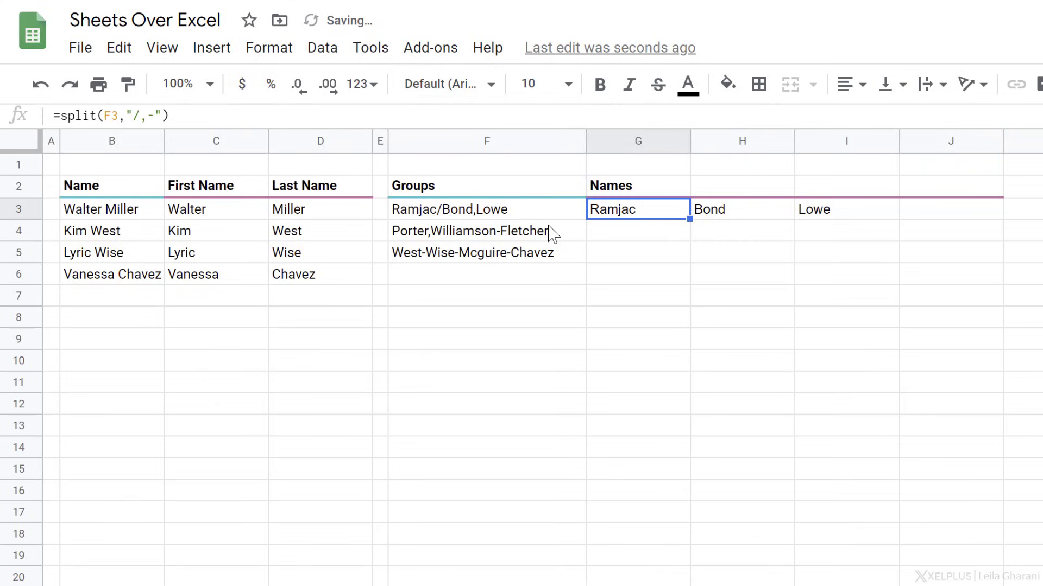
pyautogui.doubleClick(689, 219)
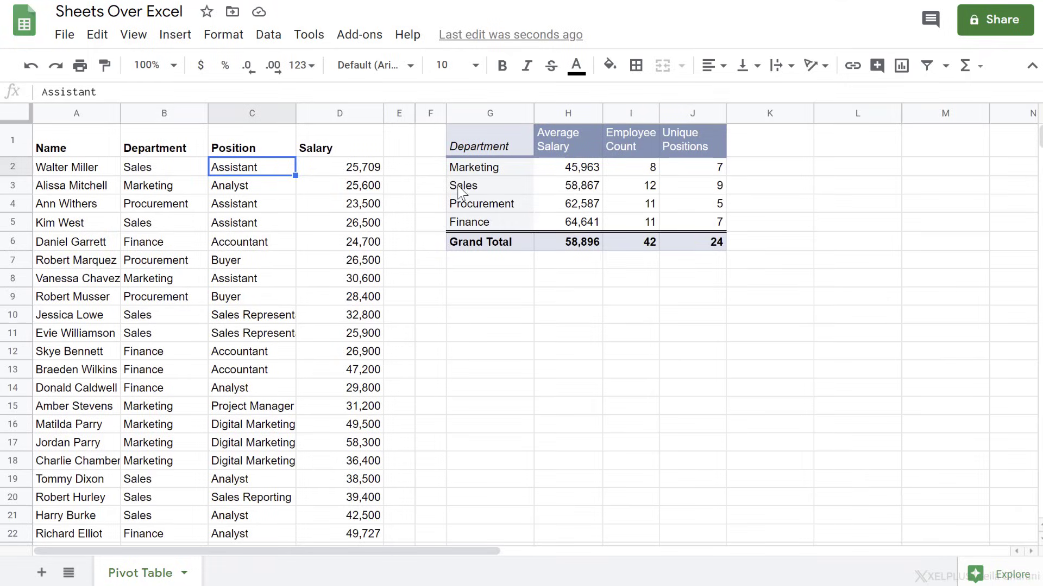
# - Inspect the pivot's Employee Count and Unique Positions values and confirm COUNTUNIQUE summarization
pyautogui.click(463, 186)
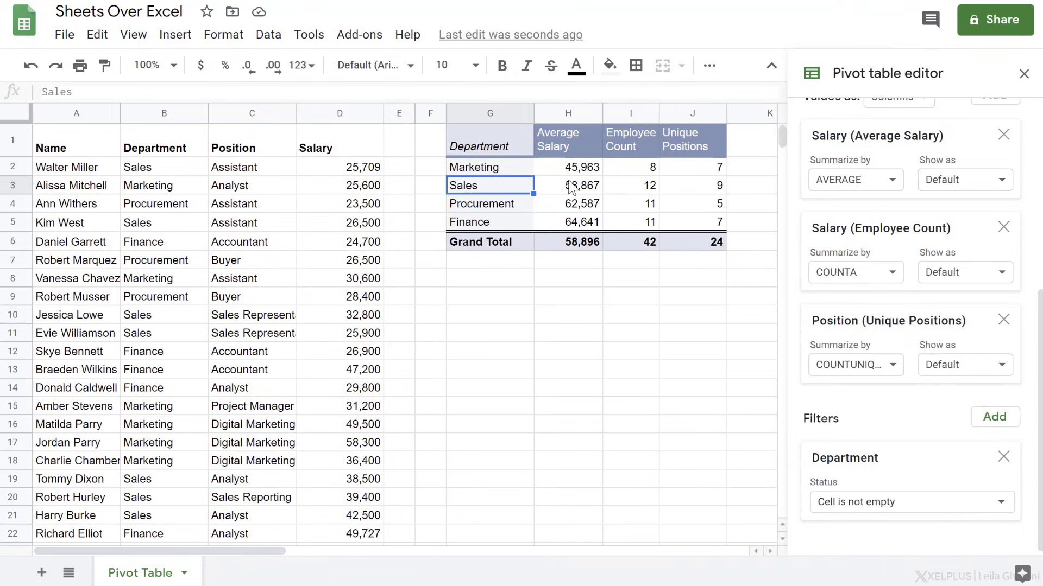
pyautogui.click(652, 174)
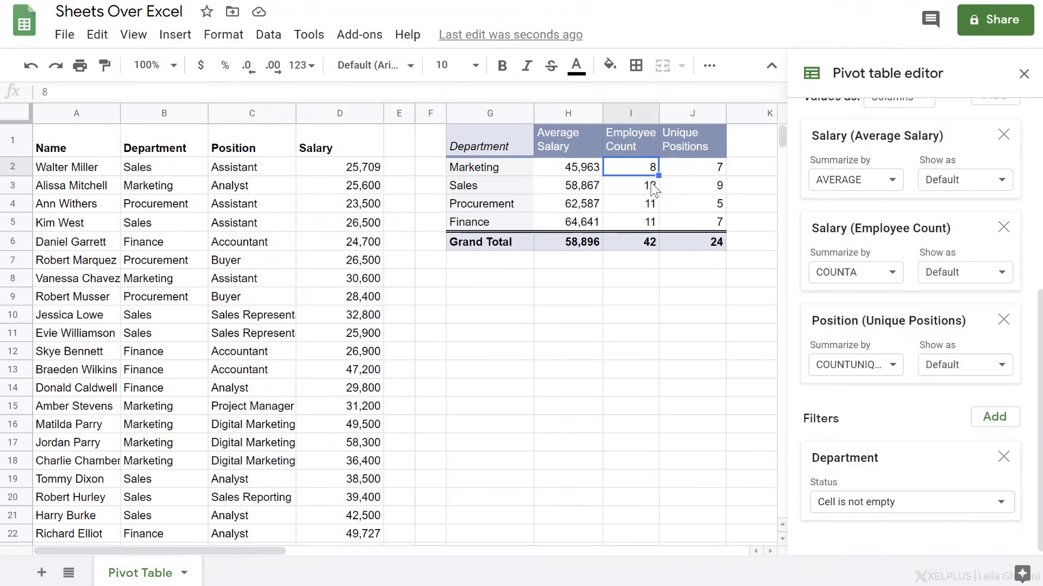
pyautogui.click(689, 170)
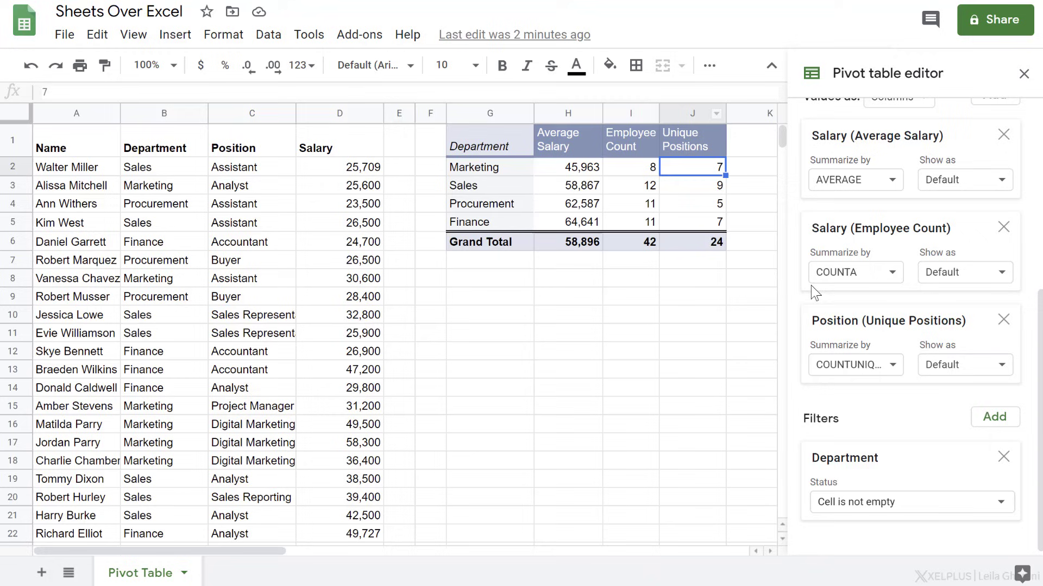
pyautogui.click(893, 365)
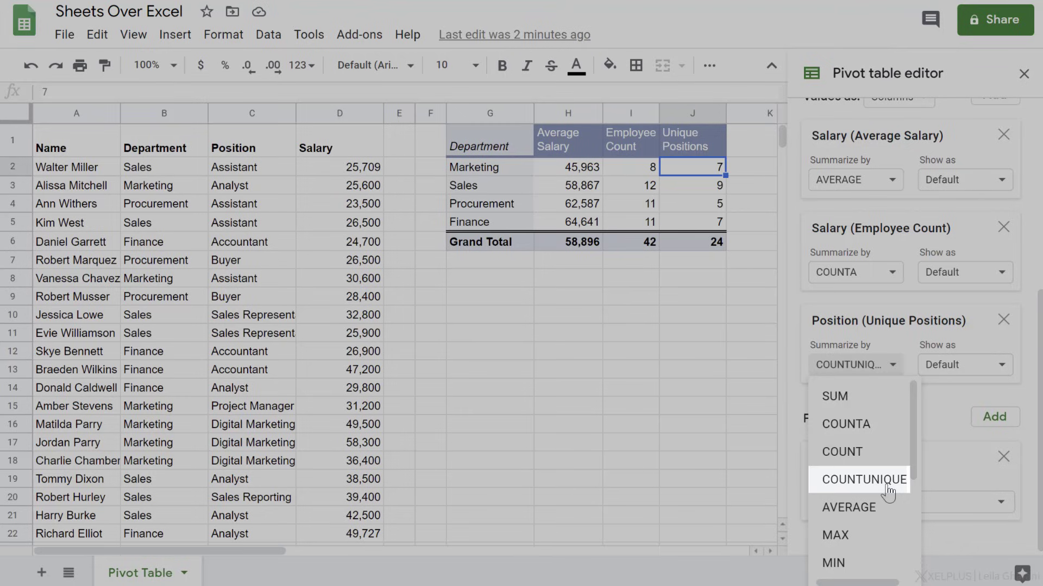
pyautogui.click(864, 480)
pyautogui.click(351, 255)
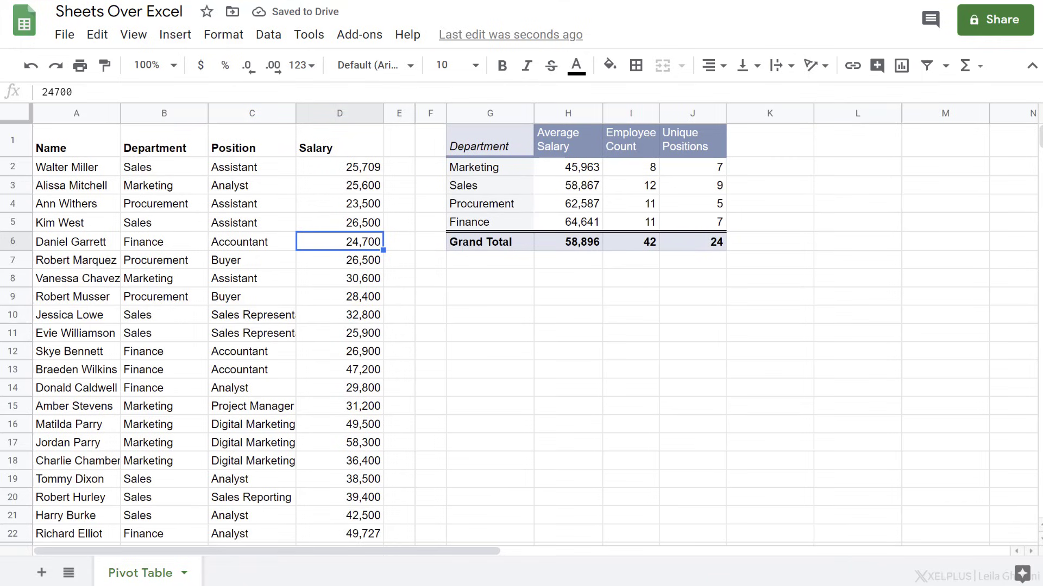
pyautogui.moveTo(12, 315)
pyautogui.mouseDown()
pyautogui.moveTo(6, 507)
pyautogui.moveTo(8, 466)
pyautogui.mouseUp()
# - Hide employee rows 10 to 42
pyautogui.rightClick(12, 461)
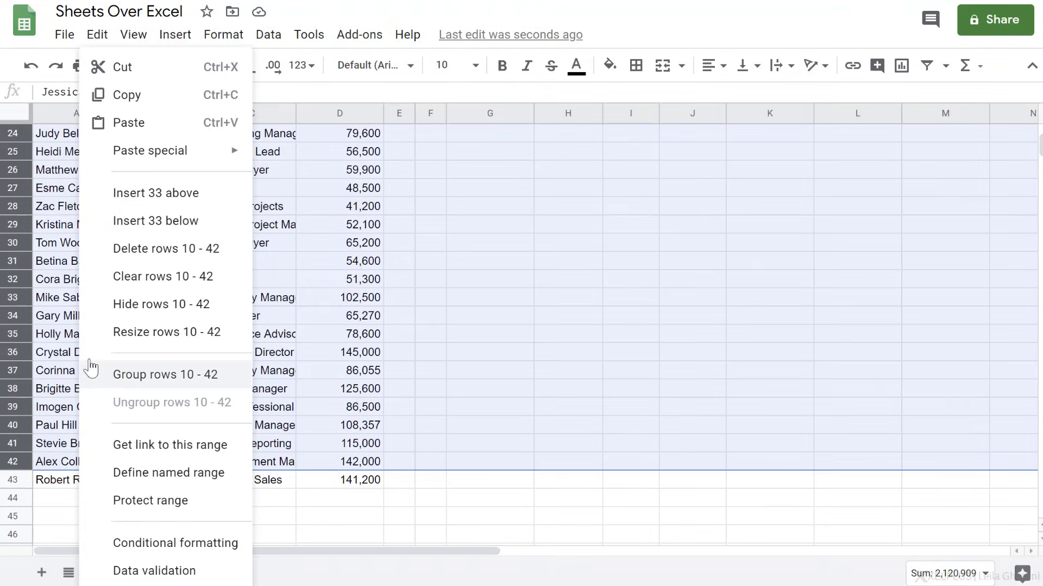
pyautogui.click(161, 304)
pyautogui.scroll(10, 94, 334)
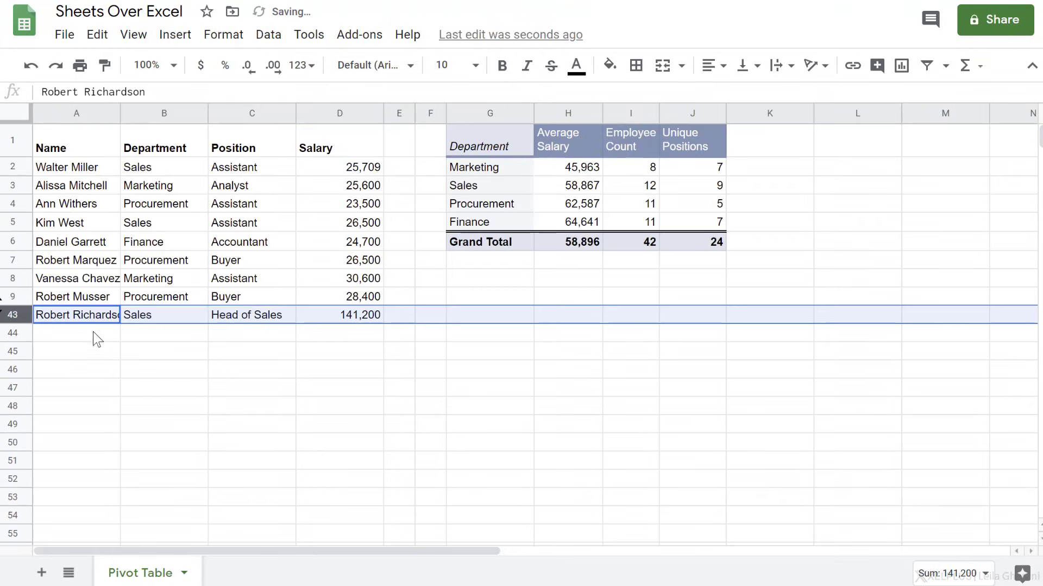
# - Add a test employee in row 44: Legal department, Head position, 80,000 salary
pyautogui.click(76, 333)
pyautogui.write('Lilli')
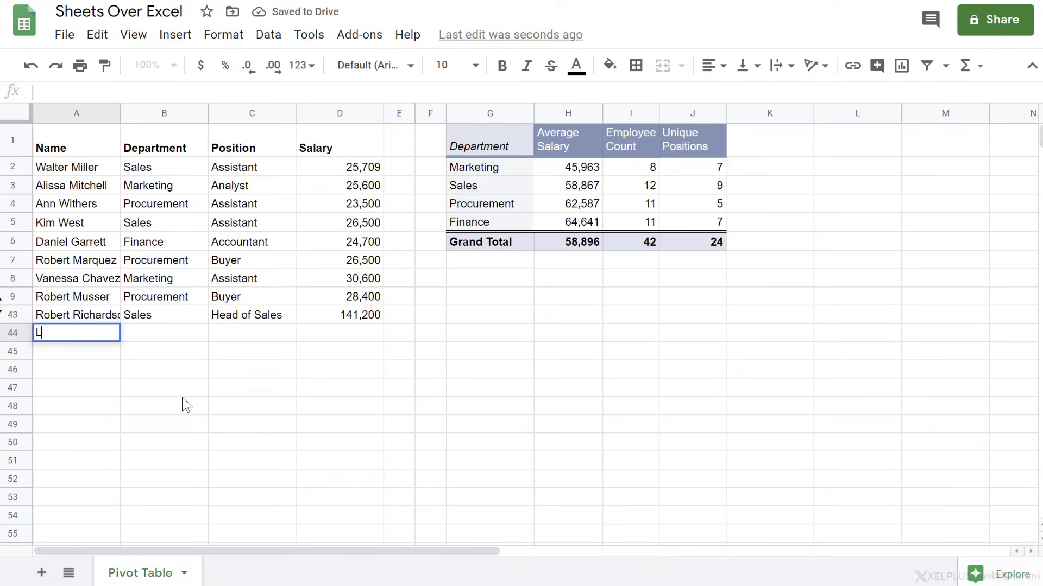
pyautogui.press('Tab')
pyautogui.write('L')
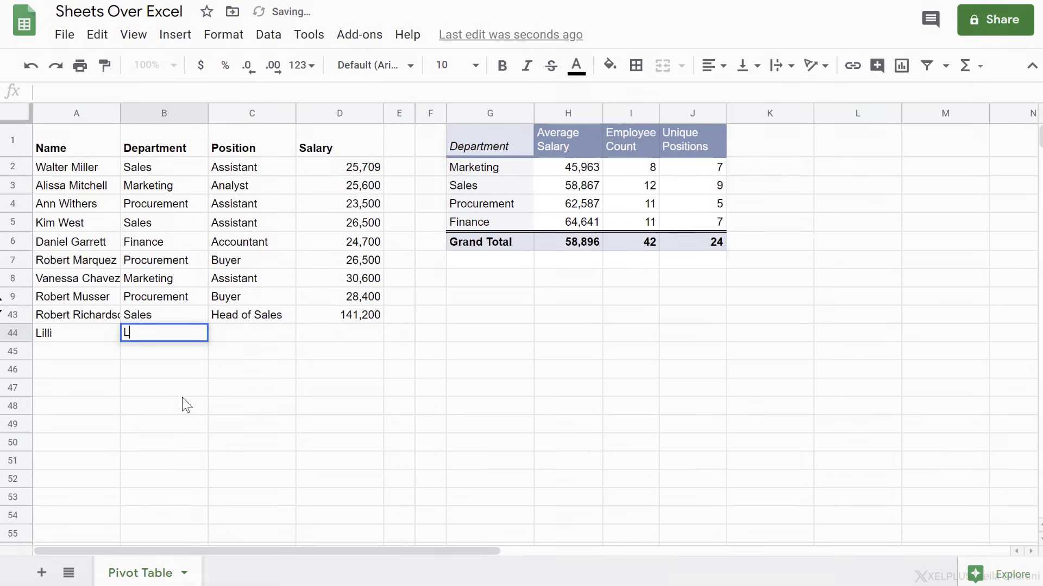
pyautogui.write('eg')
pyautogui.write('a')
pyautogui.write('l')
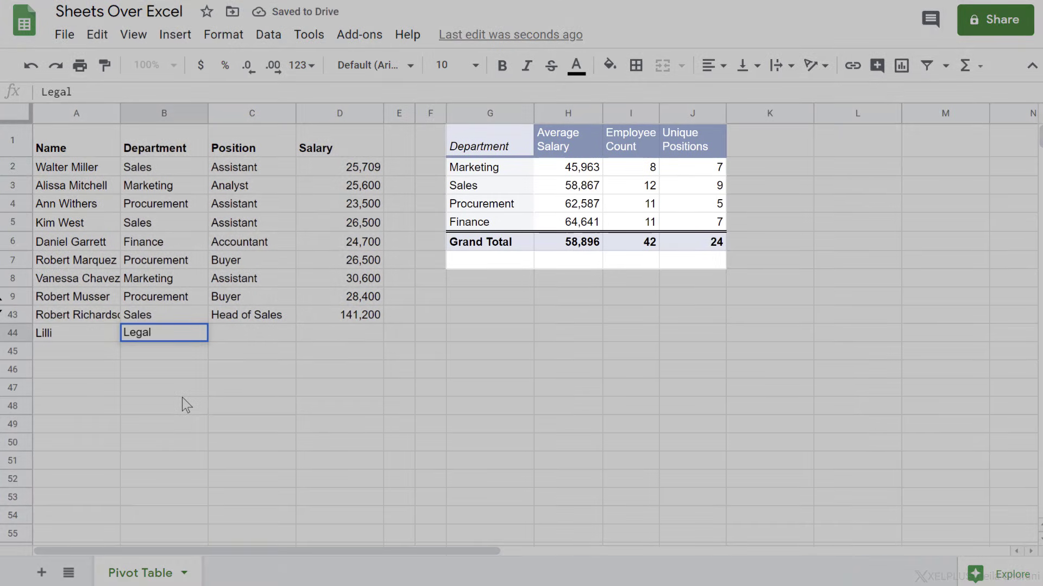
pyautogui.press('Tab')
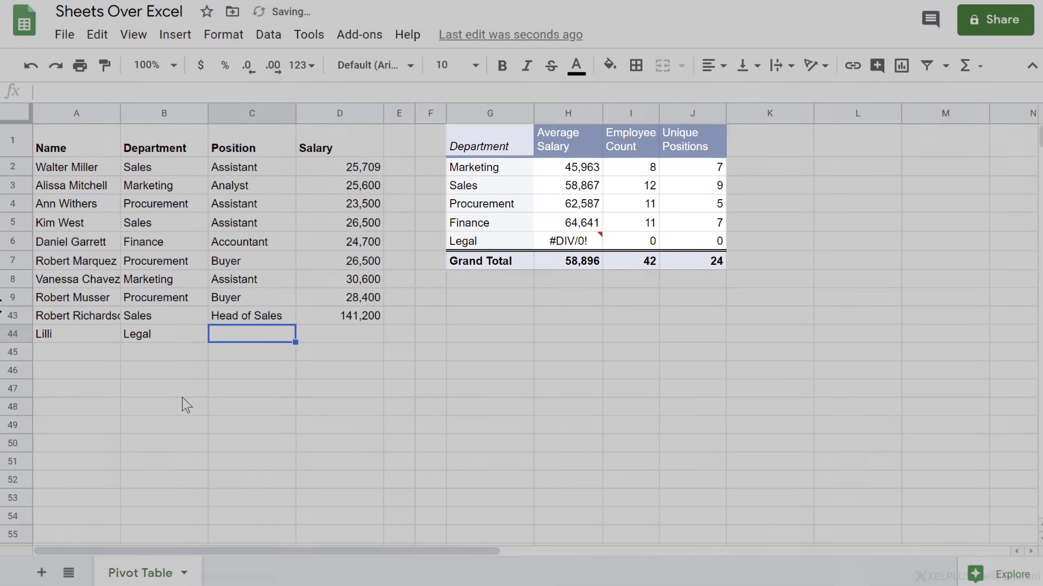
pyautogui.write('H')
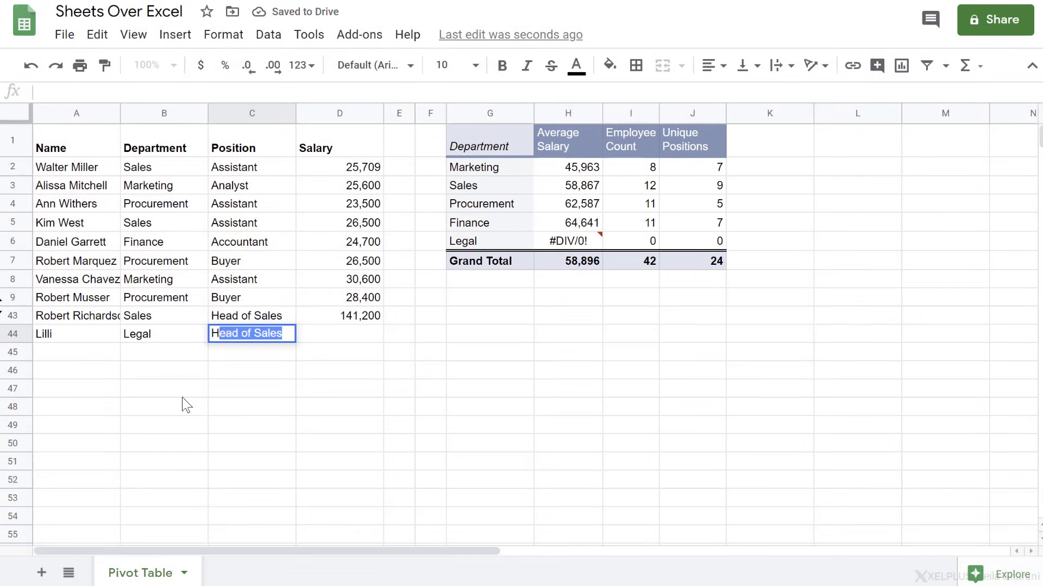
pyautogui.write('ead')
pyautogui.press('Tab')
pyautogui.write('80000')
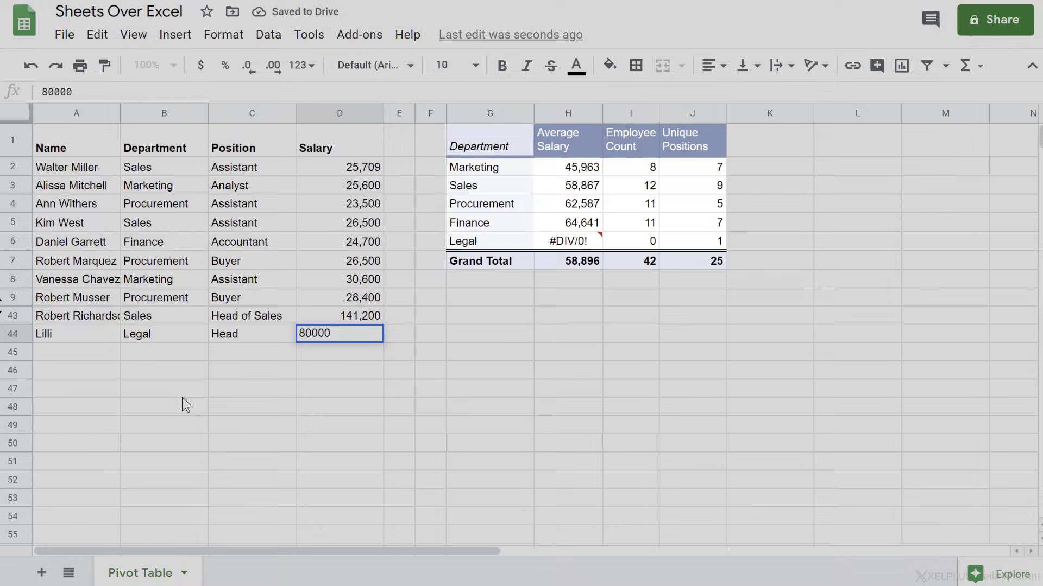
pyautogui.press('Return')
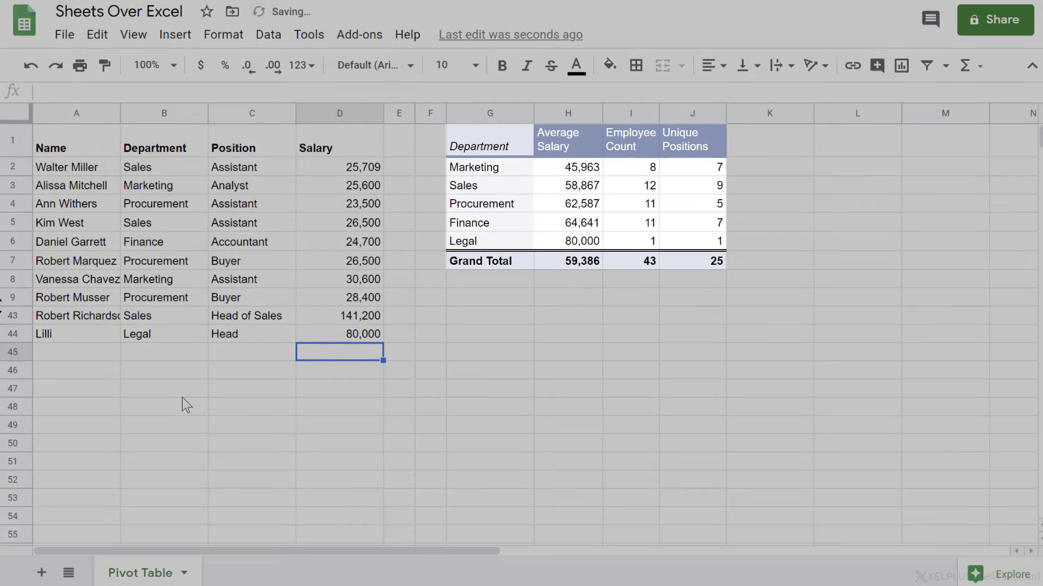
# - Select the test Legal row and clear it again
pyautogui.press('Up')
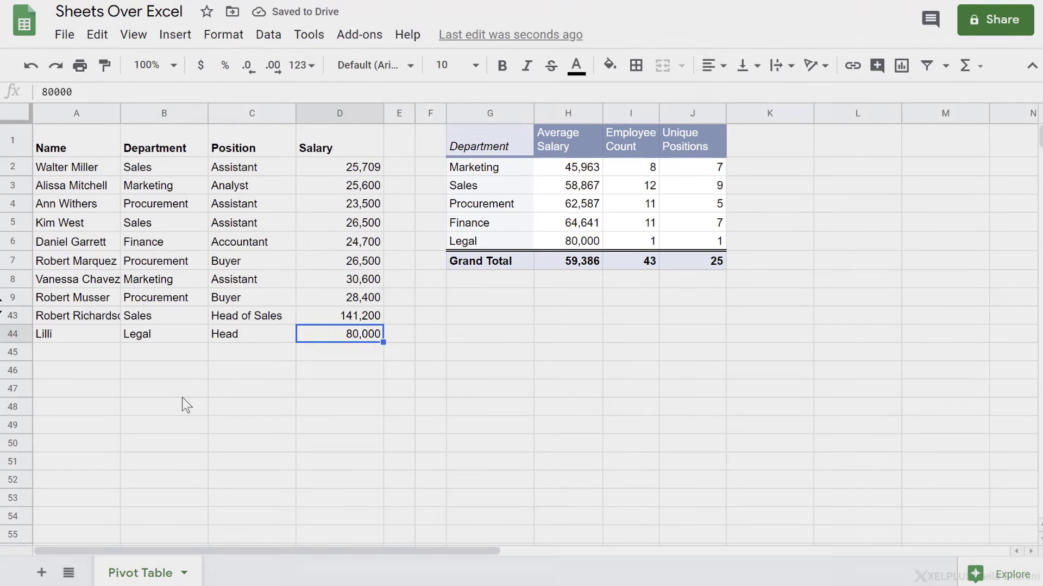
pyautogui.hotkey('shift', 'Left')
pyautogui.hotkey('shift', 'Left')
pyautogui.hotkey('shift', 'Left')
pyautogui.press('Delete')
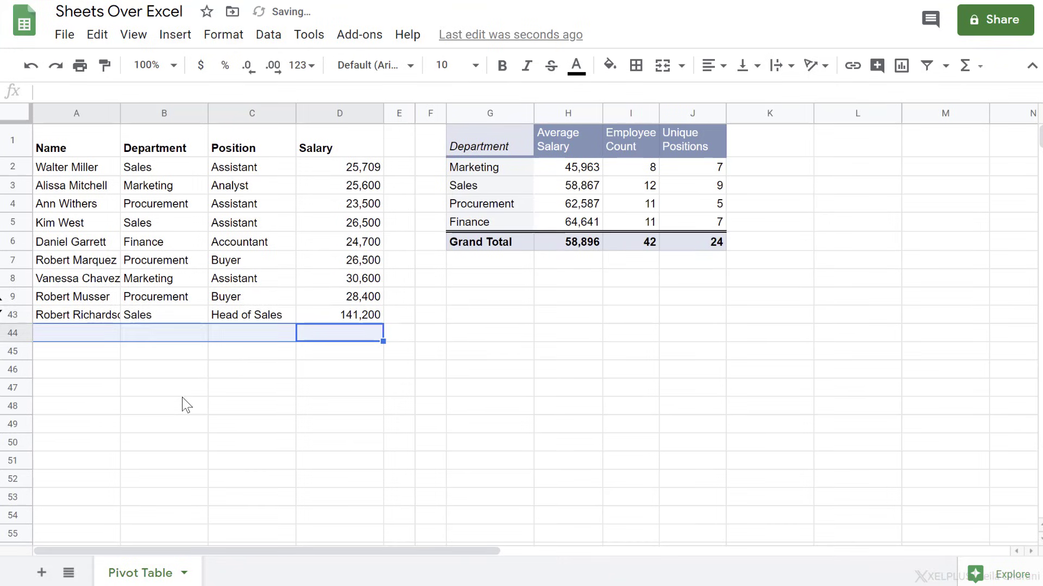
pyautogui.press('Up')
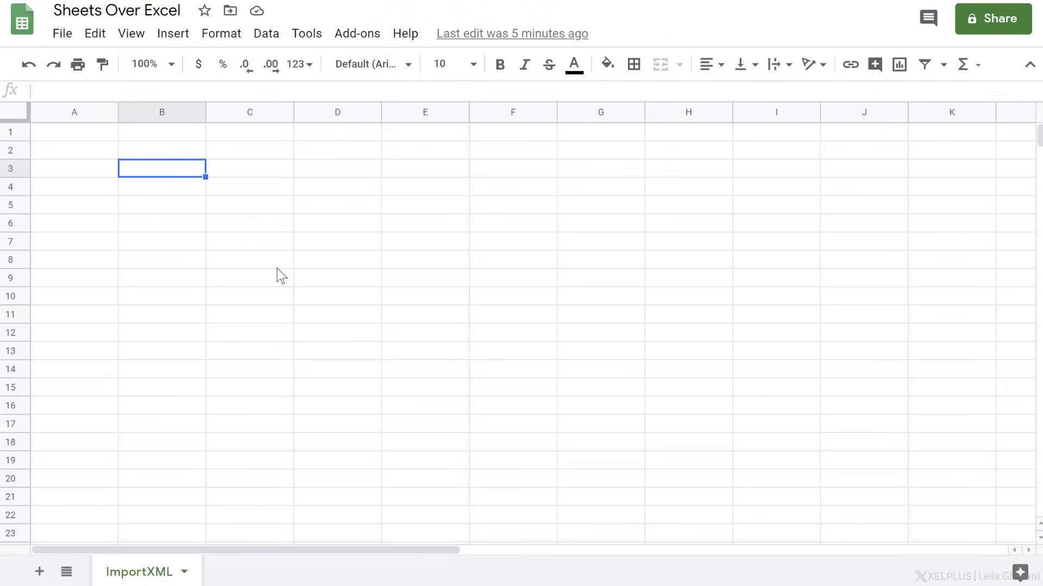
pyautogui.write('=import')
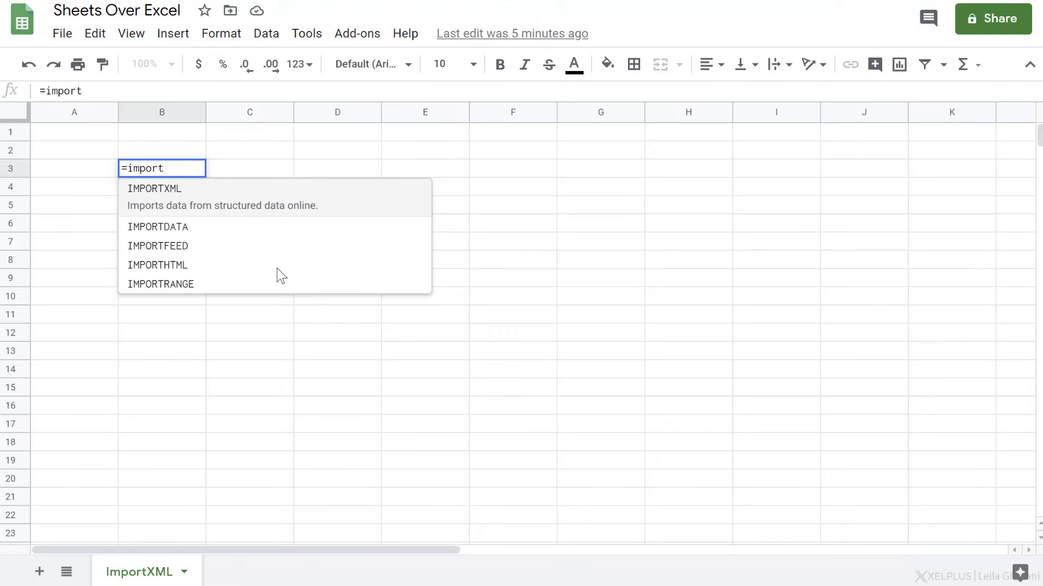
# - Enter an IMPORTXML formula in B3 pulling the ratesTrends list items from the X-RATES euro page
pyautogui.press('Tab')
pyautogui.write('"')
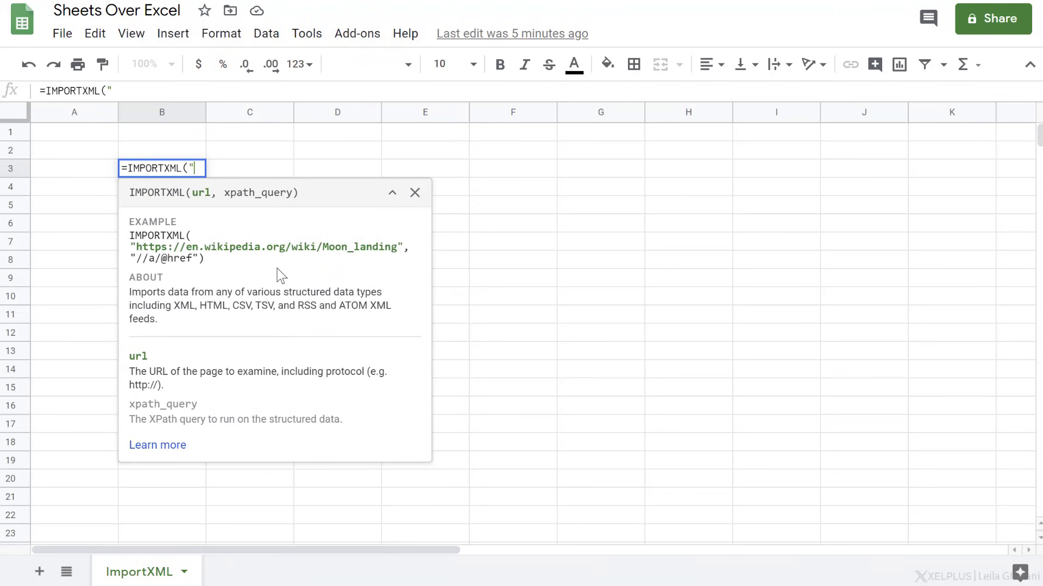
pyautogui.hotkey('ctrl', 'v')
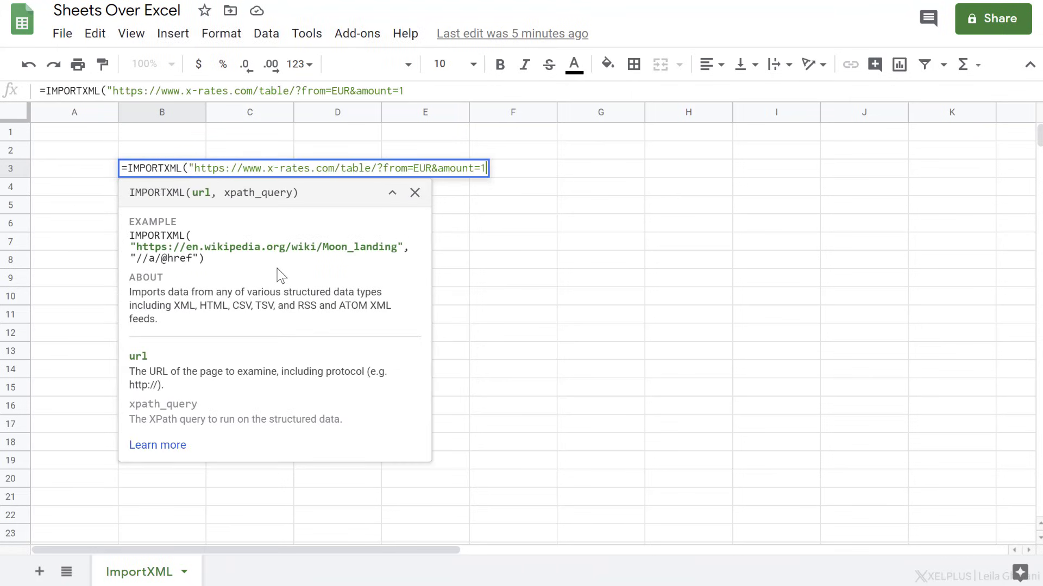
pyautogui.write('","')
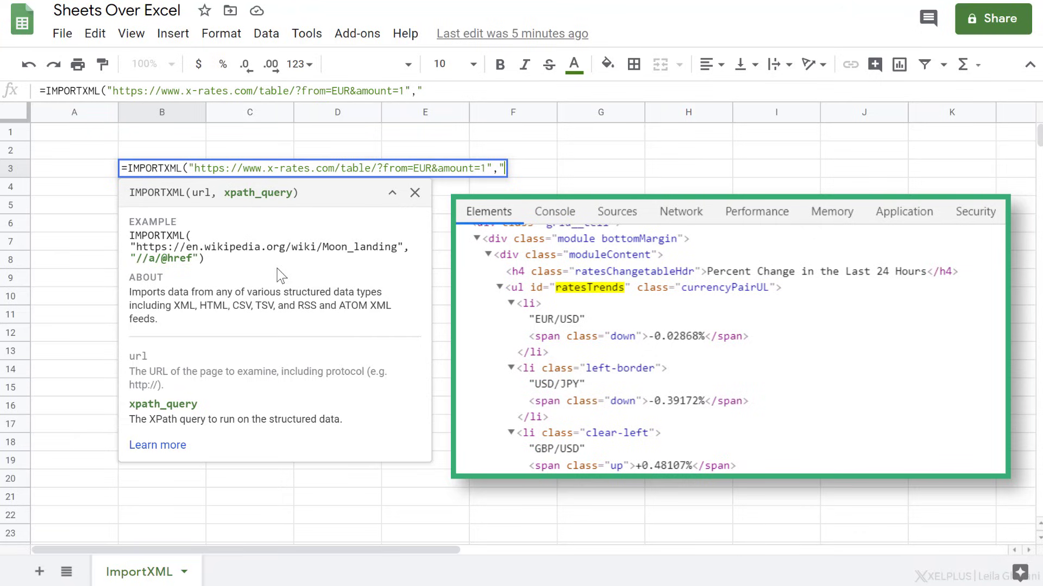
pyautogui.write('//*[@id=\'ratesTrends\']/li")')
pyautogui.press('Return')
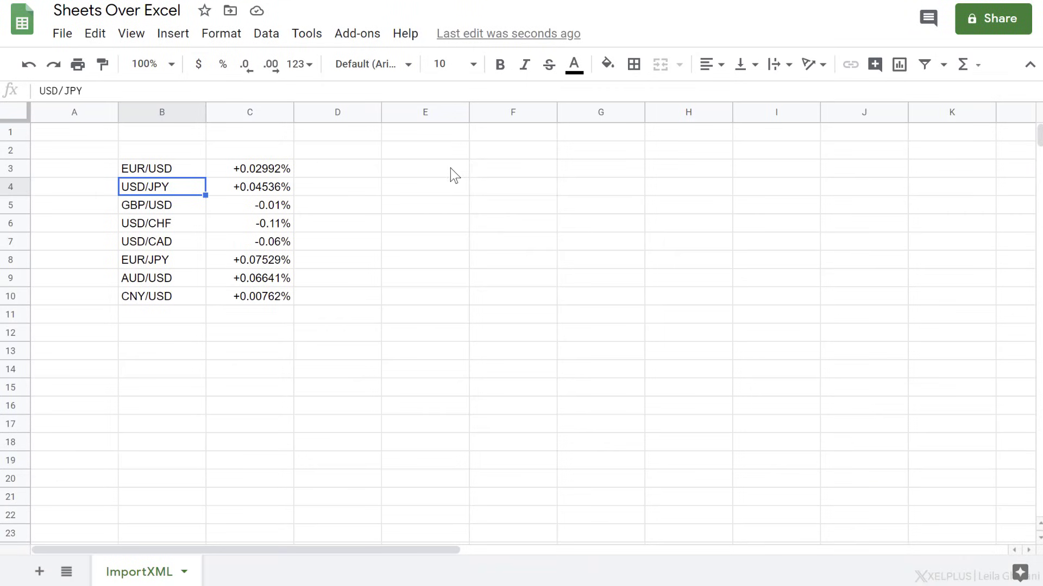
# - Enter =IMPORTHTML(url,"table",1) in E3 to import the X-RATES euro table
pyautogui.click(451, 173)
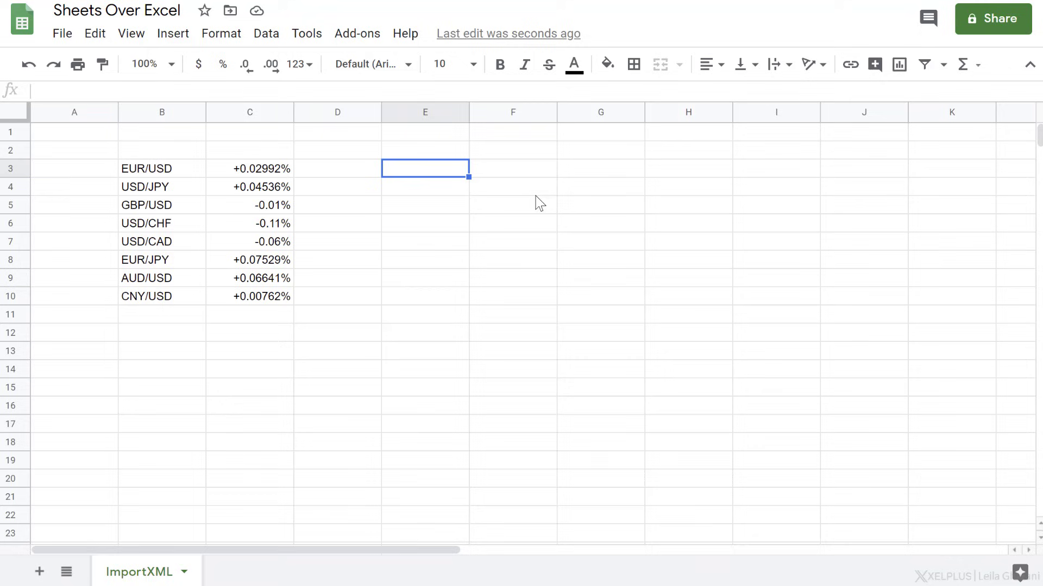
pyautogui.write('=import')
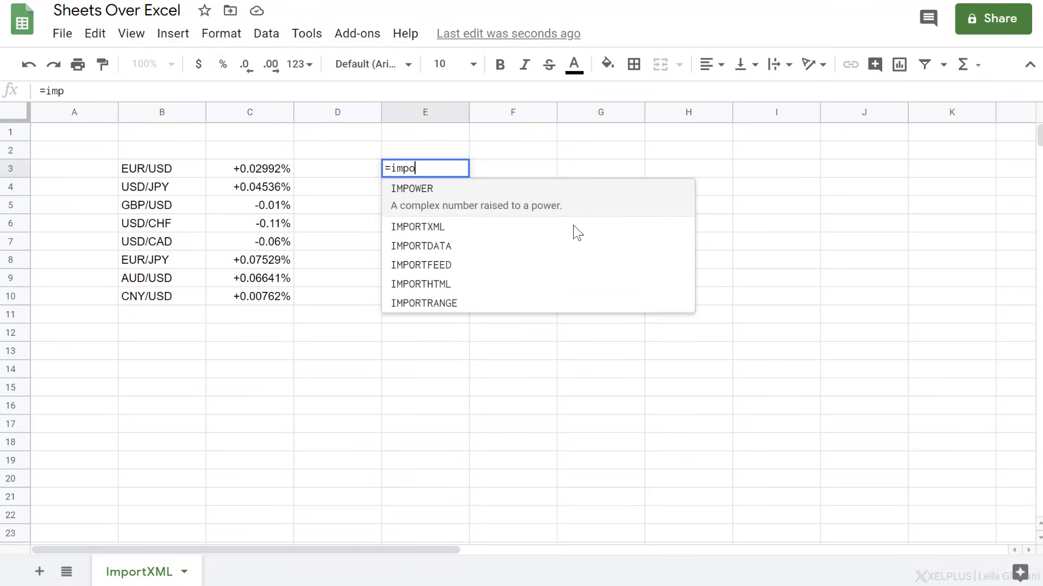
pyautogui.press('Down')
pyautogui.press('Down')
pyautogui.press('Down')
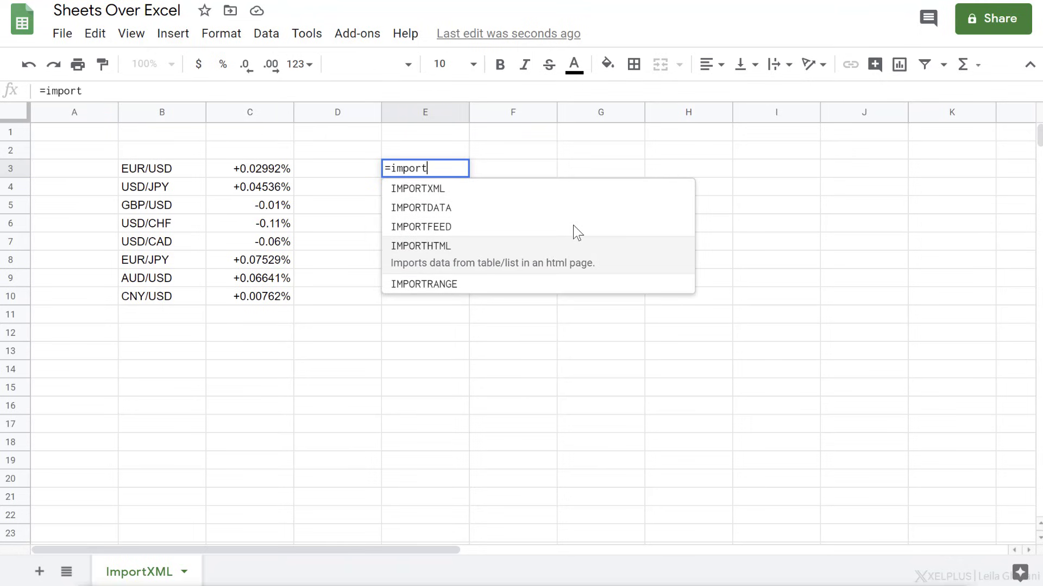
pyautogui.press('Tab')
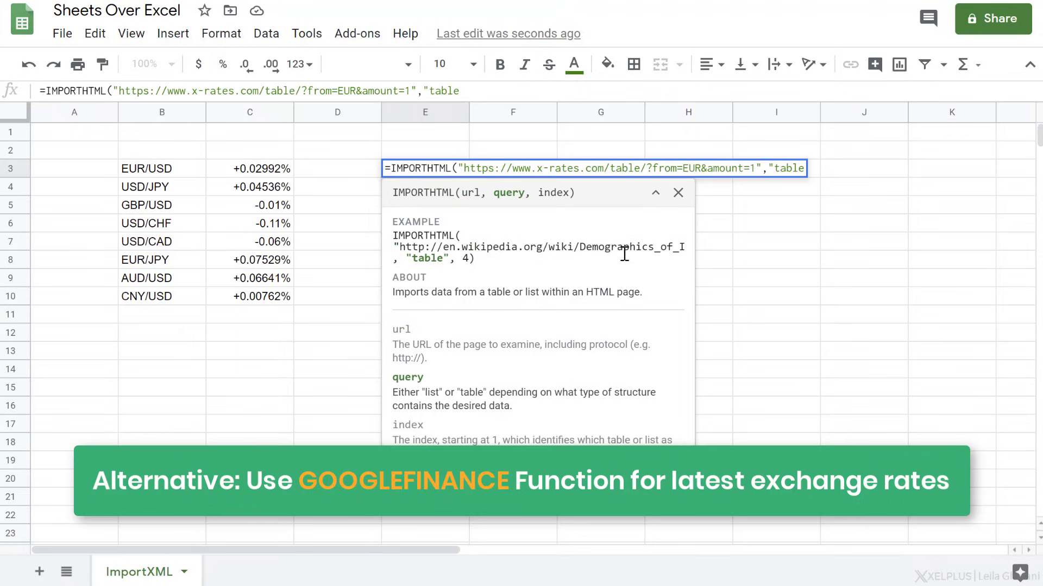
pyautogui.write('",1)')
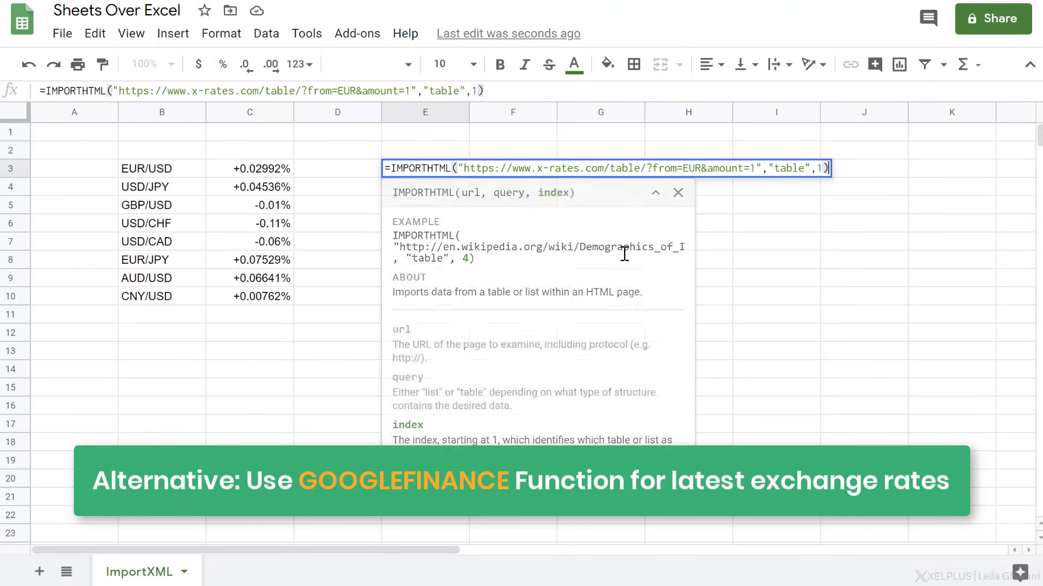
pyautogui.press('Return')
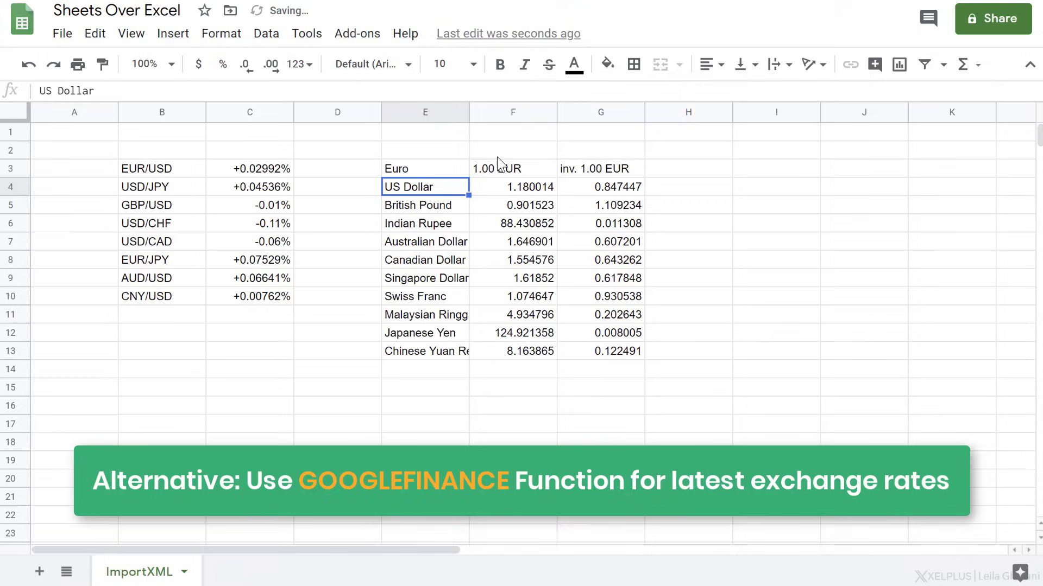
# - Edit E3's formula to change the table index from 1 to 2
pyautogui.click(424, 169)
pyautogui.click(477, 90)
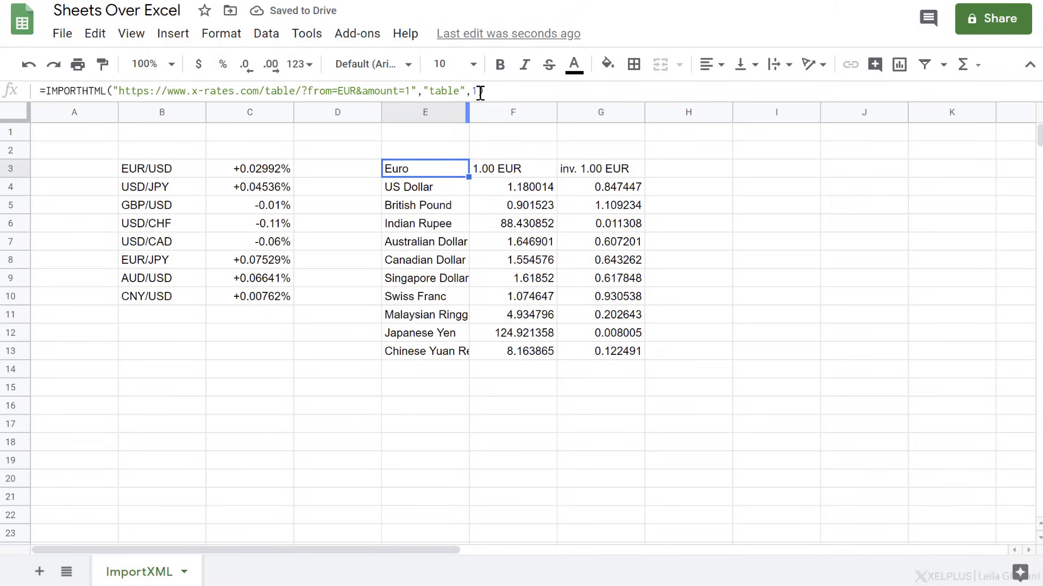
pyautogui.doubleClick(474, 91)
pyautogui.write('2')
pyautogui.press('Return')
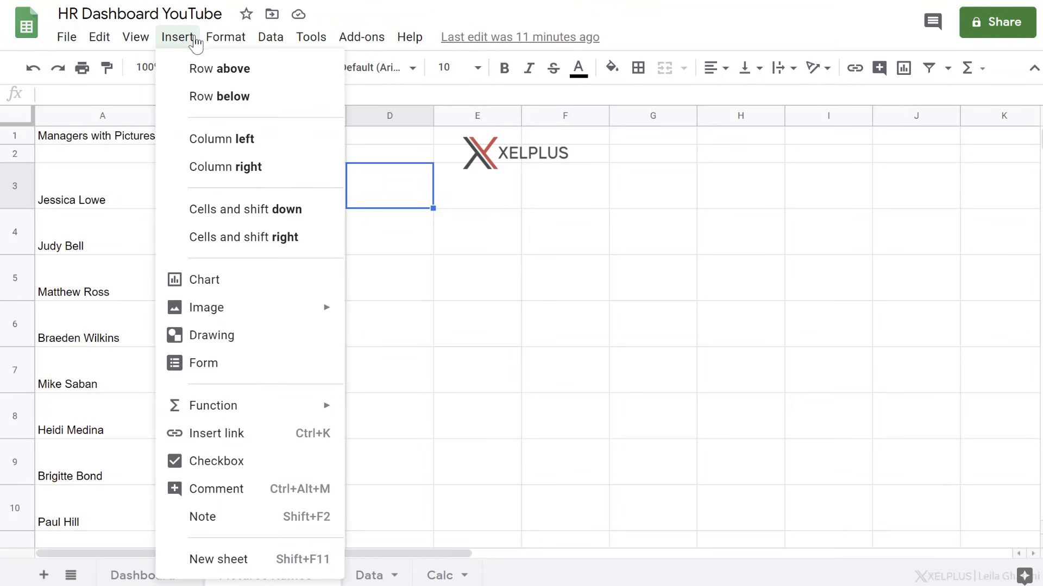
pyautogui.moveTo(206, 308)
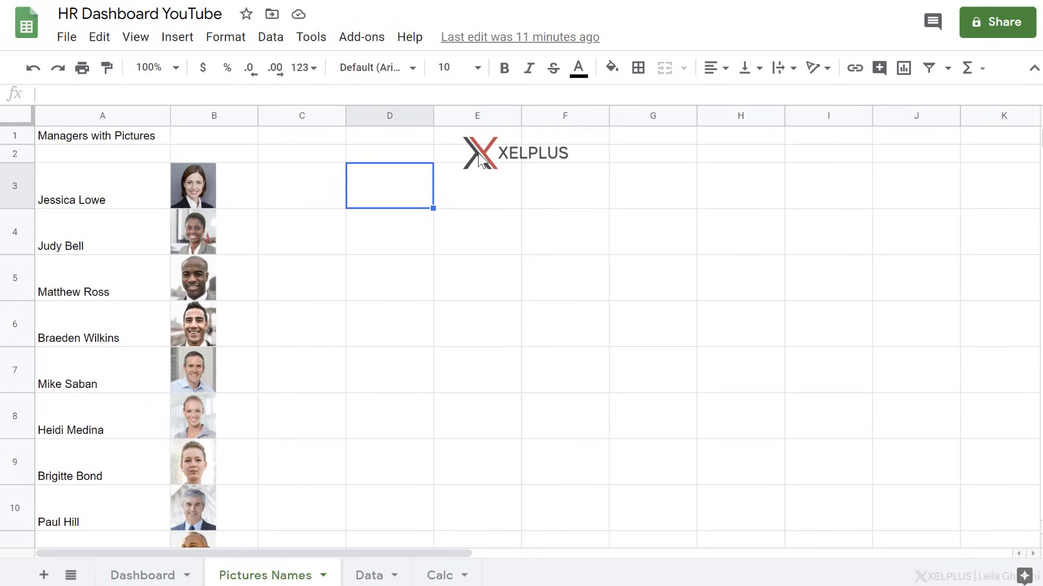
# - Put the XELPLUS logo image inside cell D3
pyautogui.click(479, 151)
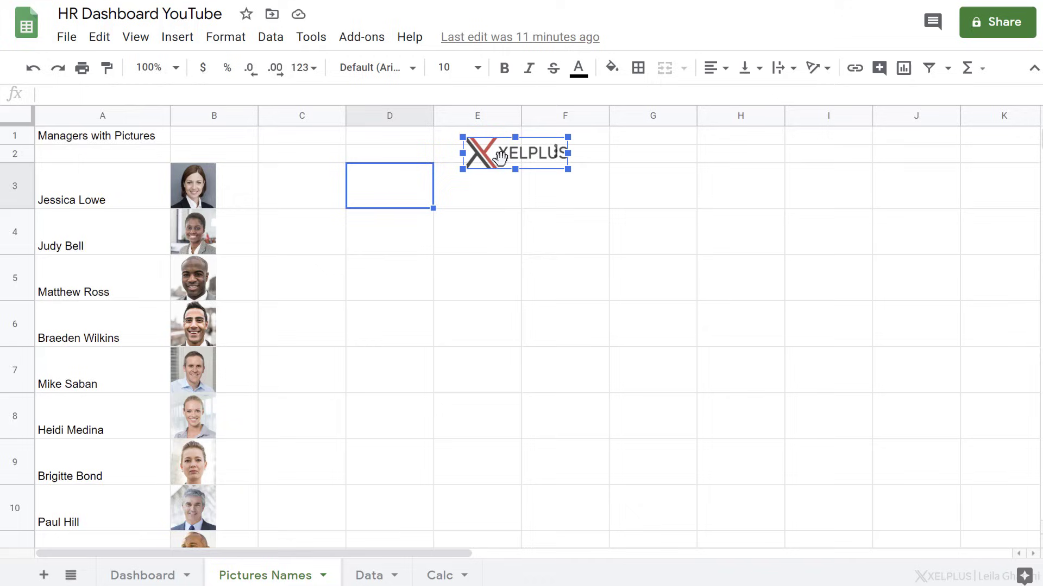
pyautogui.click(559, 153)
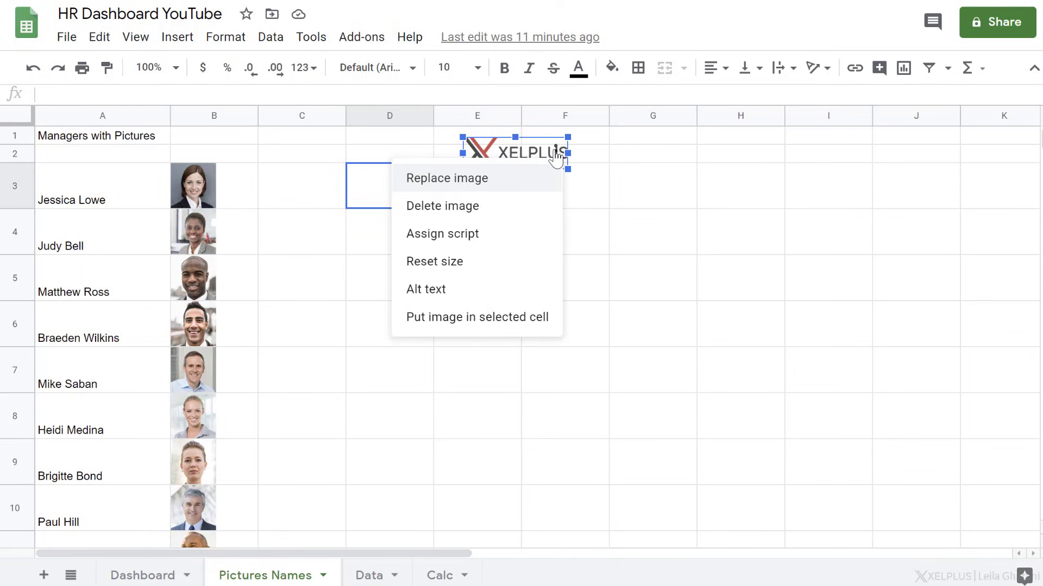
pyautogui.click(473, 317)
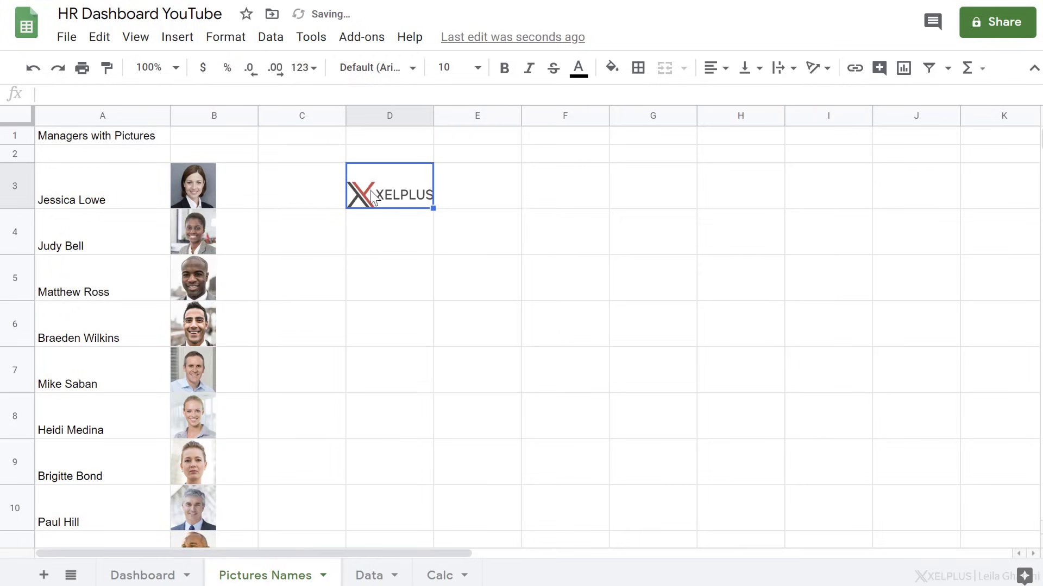
# - Make E3 show the logo with =D3, check B3's photo cell, and switch to the Dashboard sheet
pyautogui.click(480, 200)
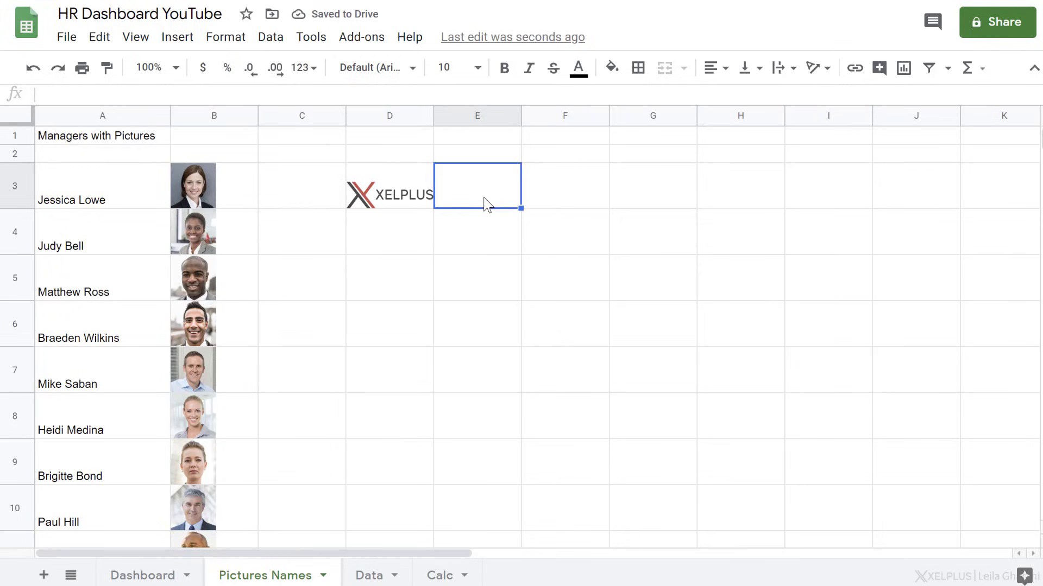
pyautogui.write('=D3')
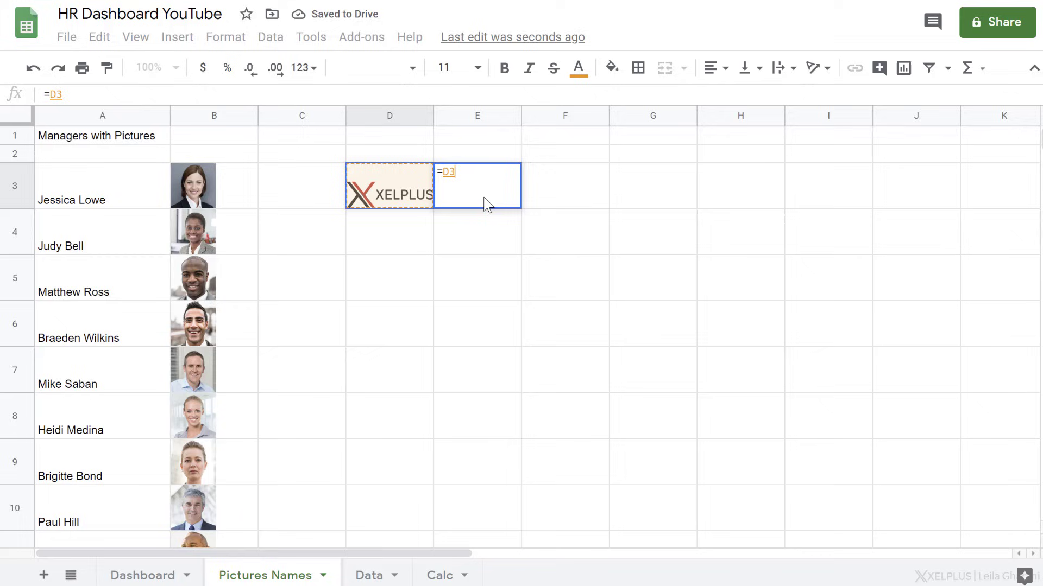
pyautogui.press('Return')
pyautogui.click(487, 200)
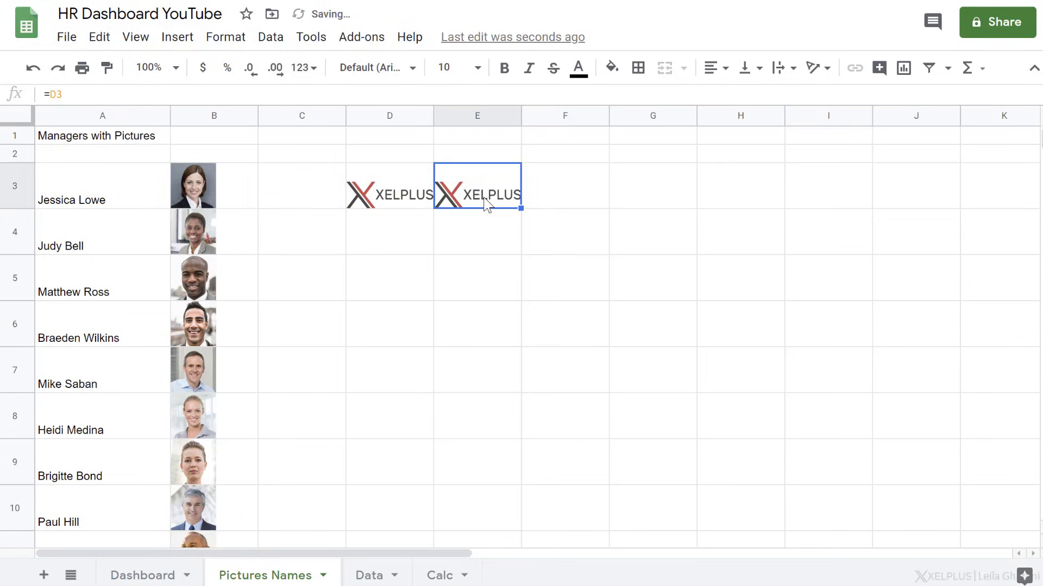
pyautogui.click(228, 204)
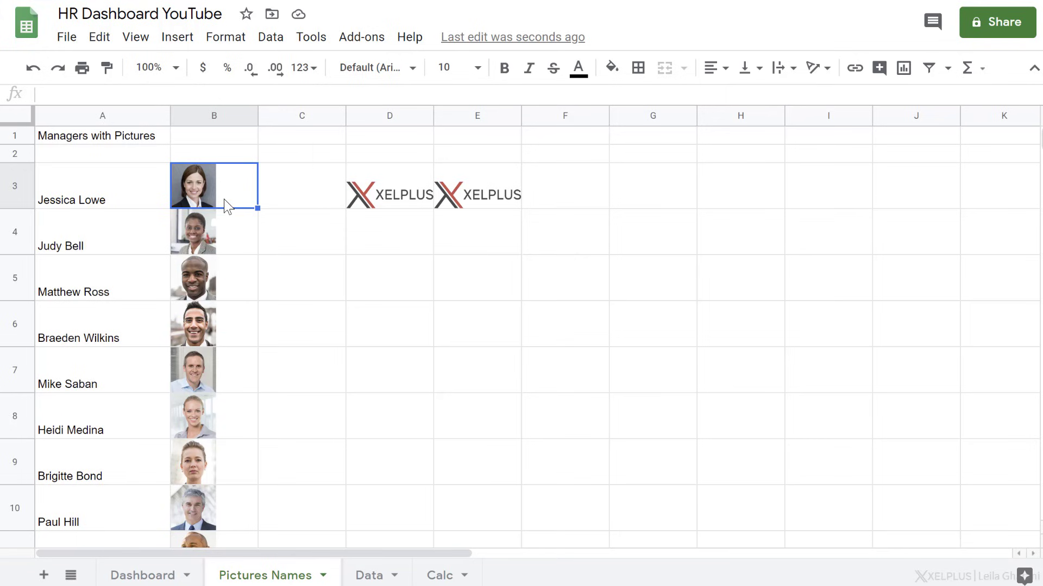
pyautogui.click(143, 576)
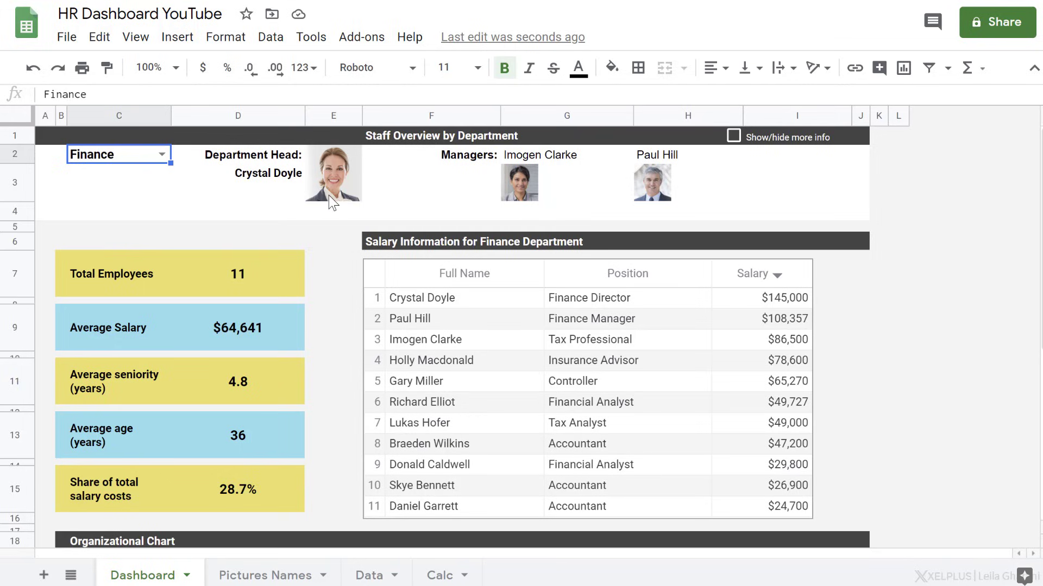
pyautogui.click(358, 191)
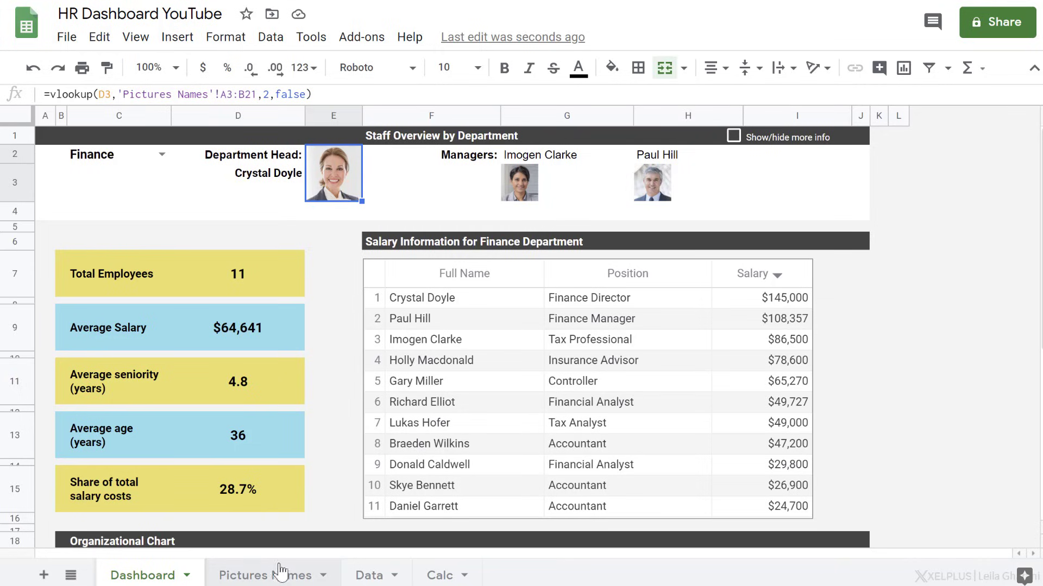
pyautogui.click(162, 155)
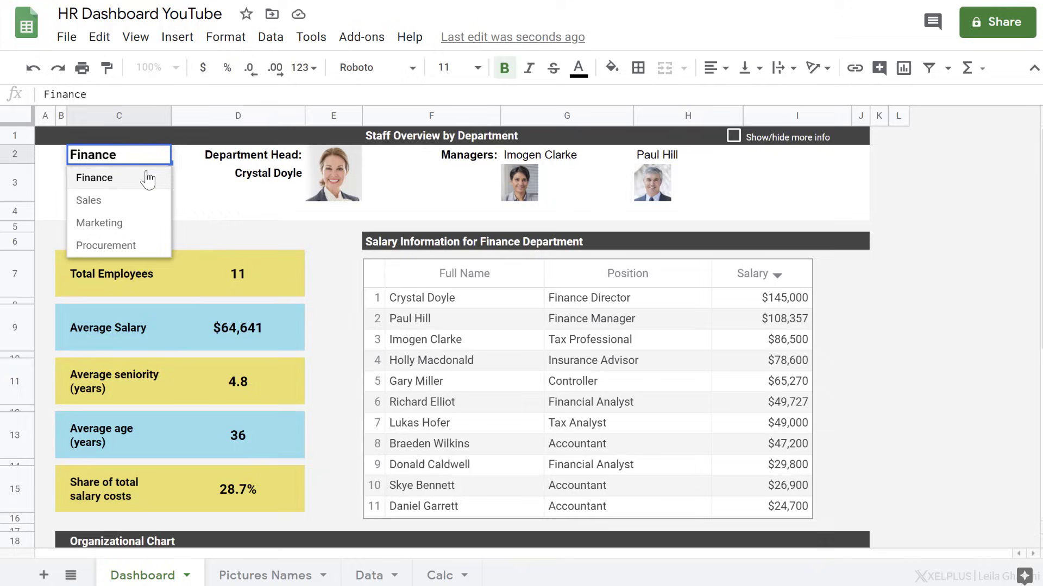
pyautogui.click(99, 223)
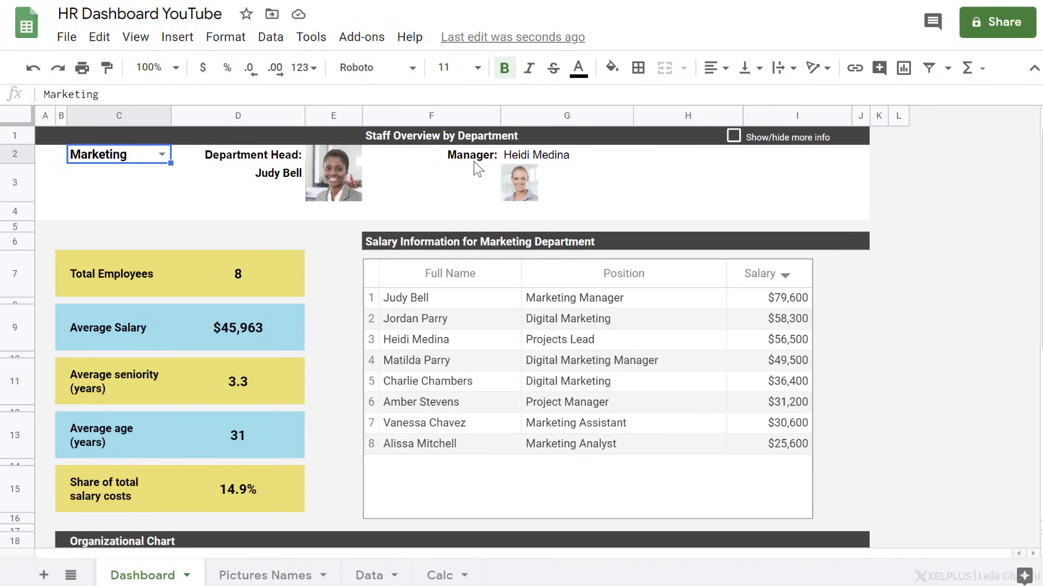
pyautogui.click(163, 154)
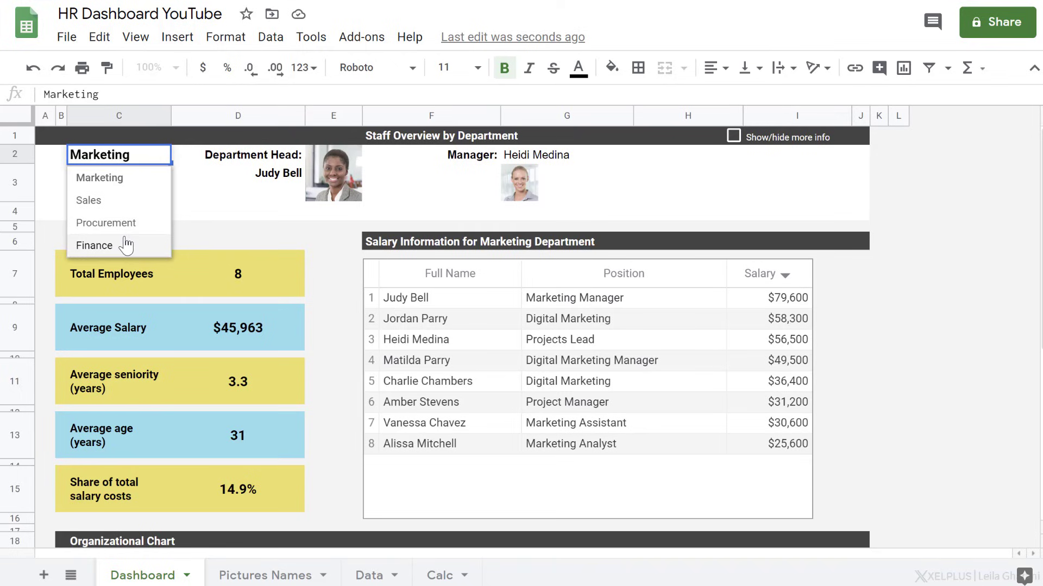
pyautogui.click(94, 245)
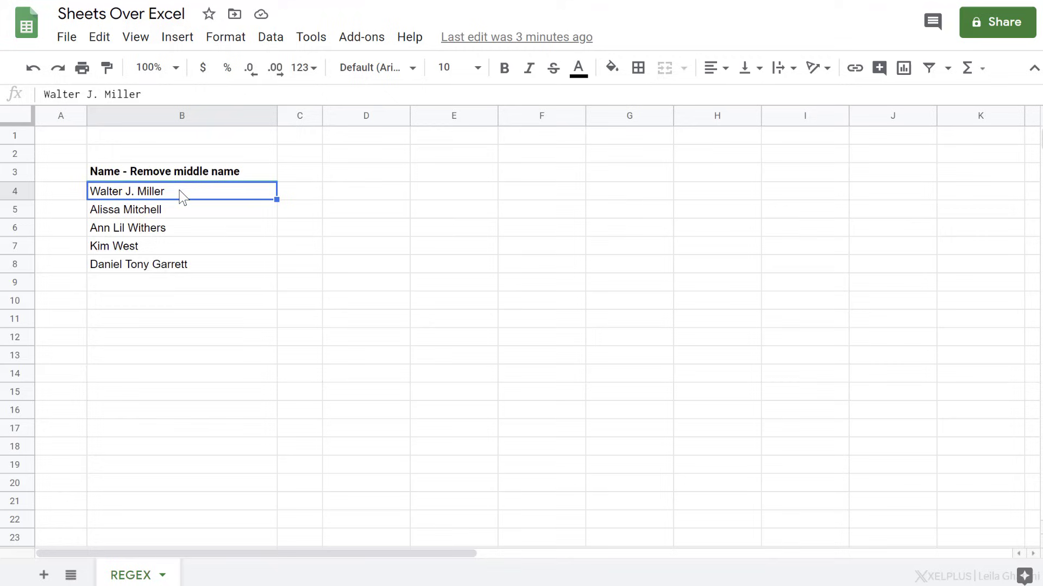
# - Set up a regular-expression find and replace on names B4:B8 with replacement $1 $2
pyautogui.moveTo(185, 194); pyautogui.dragTo(182, 265)
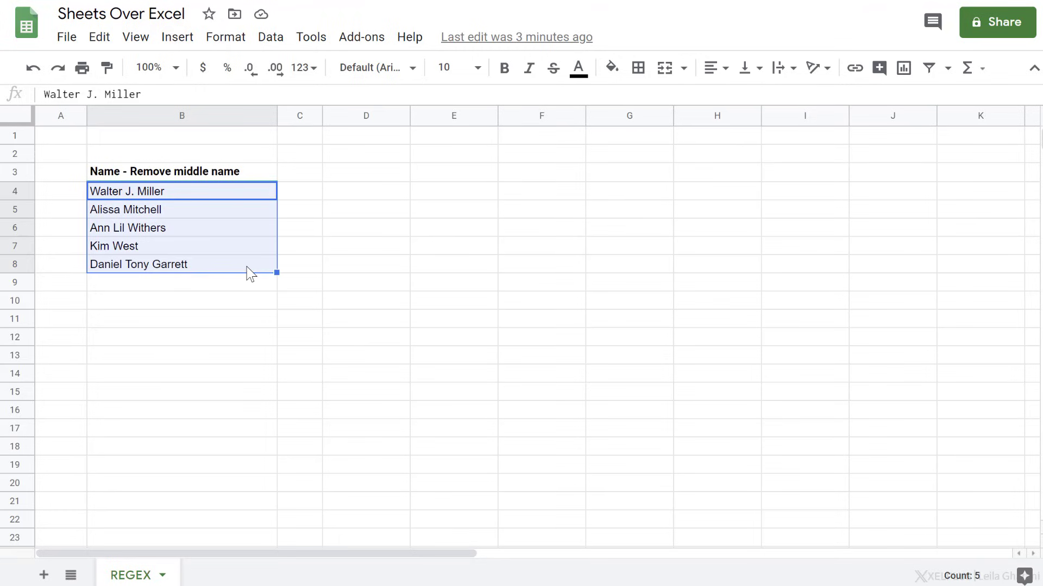
pyautogui.hotkey('ctrl', 'h')
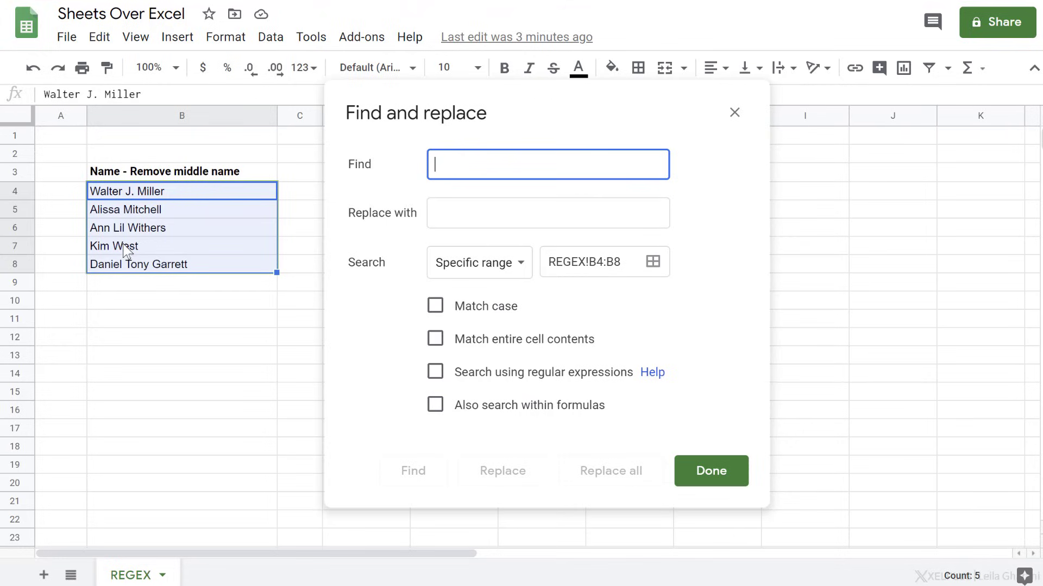
pyautogui.write('(.+) .+ (.+)')
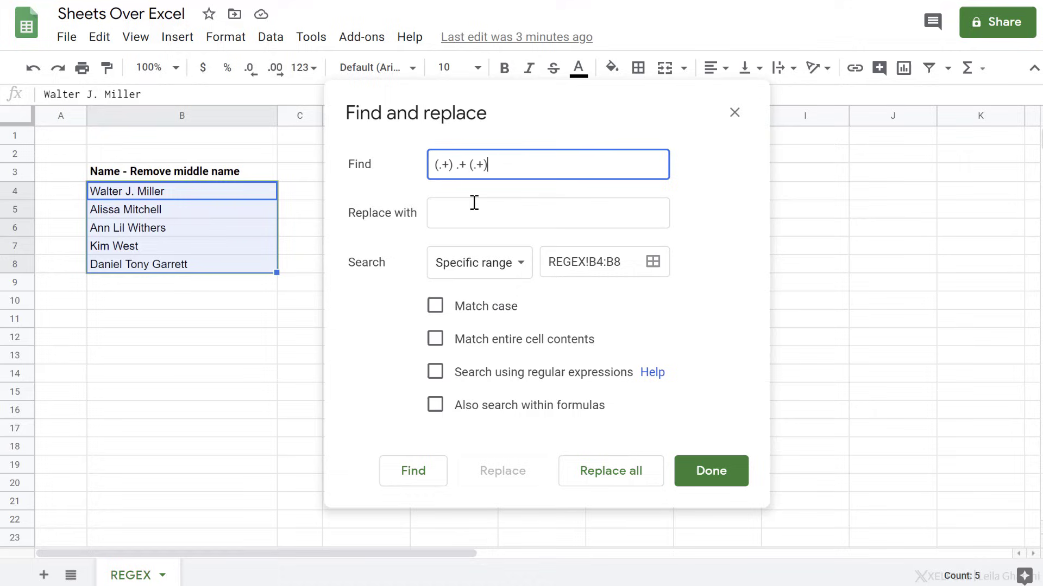
pyautogui.click(474, 212)
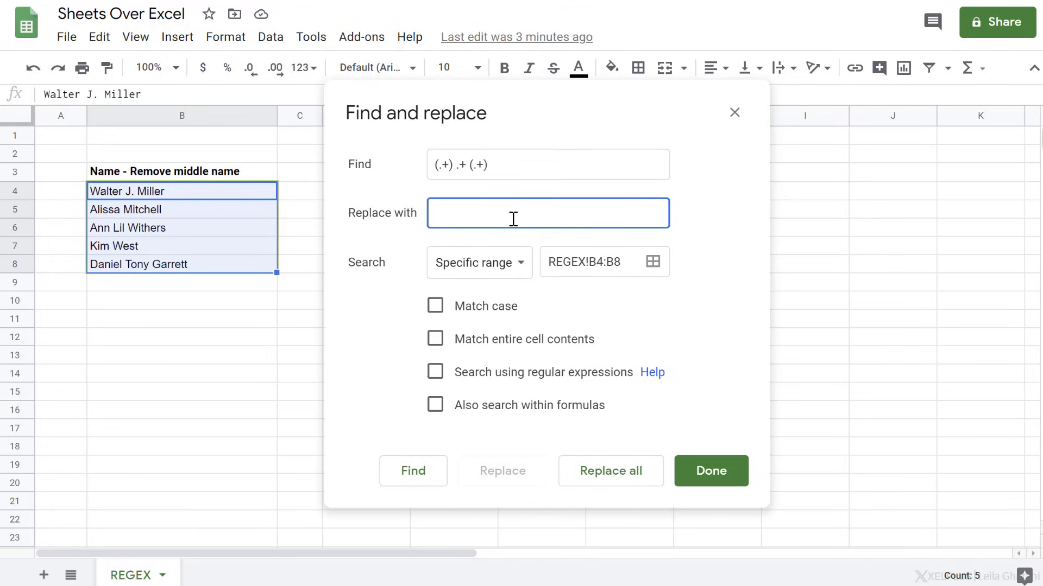
pyautogui.write('$1 $2')
pyautogui.click(435, 372)
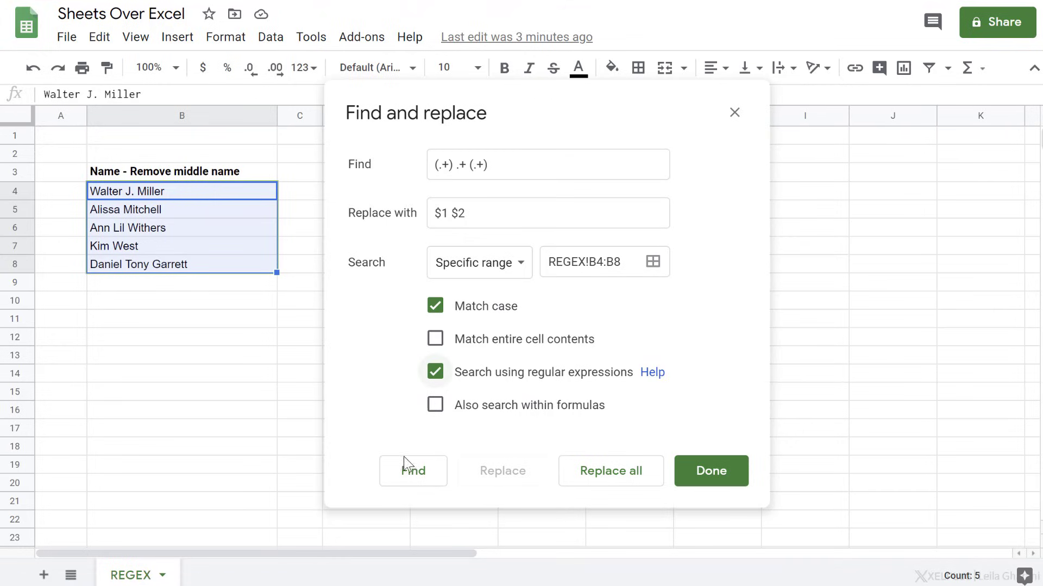
# - Step through the matches and replace all so every middle name is removed
pyautogui.click(412, 471)
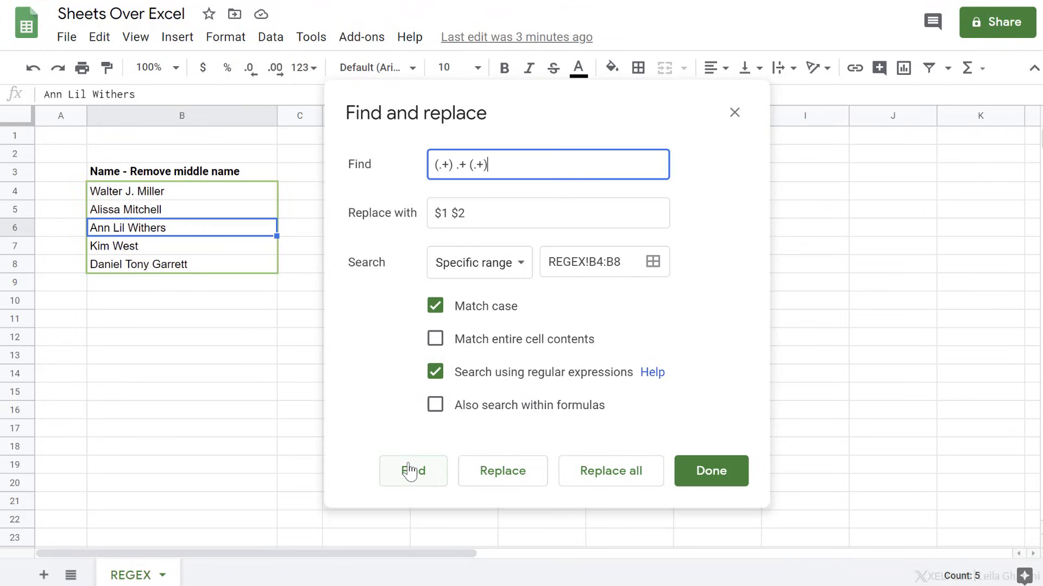
pyautogui.click(412, 472)
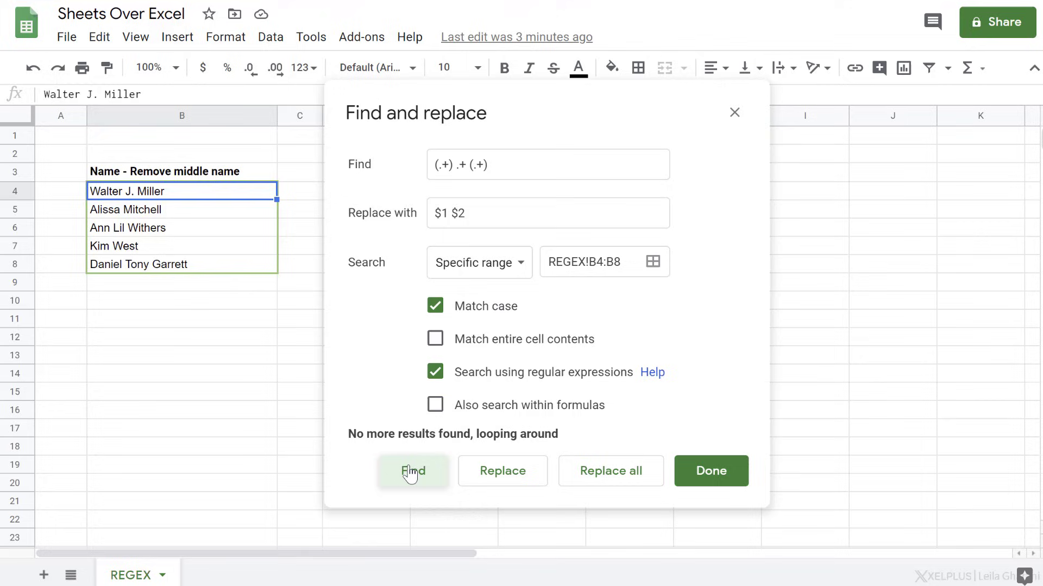
pyautogui.click(412, 470)
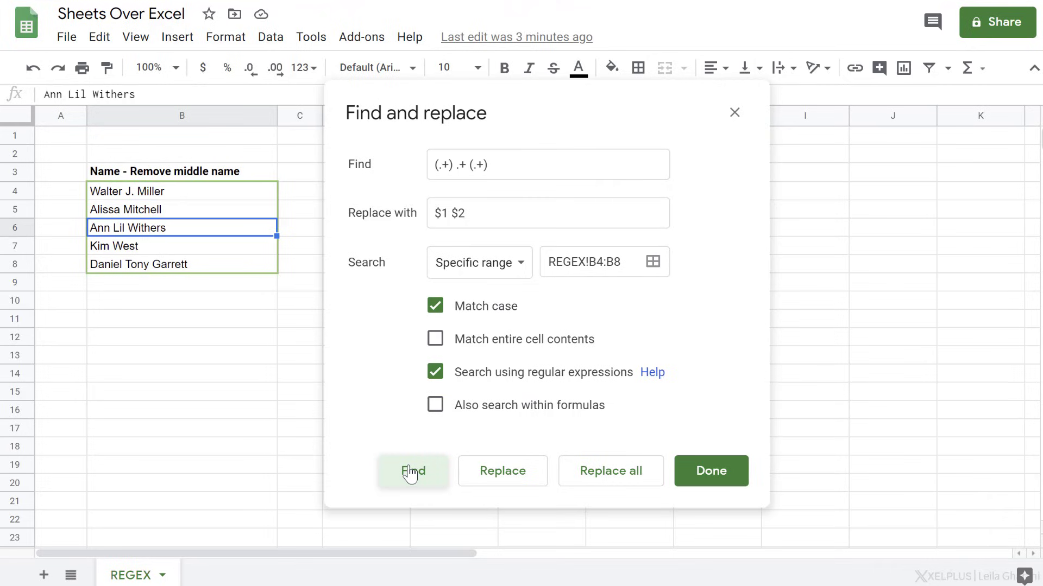
pyautogui.click(610, 471)
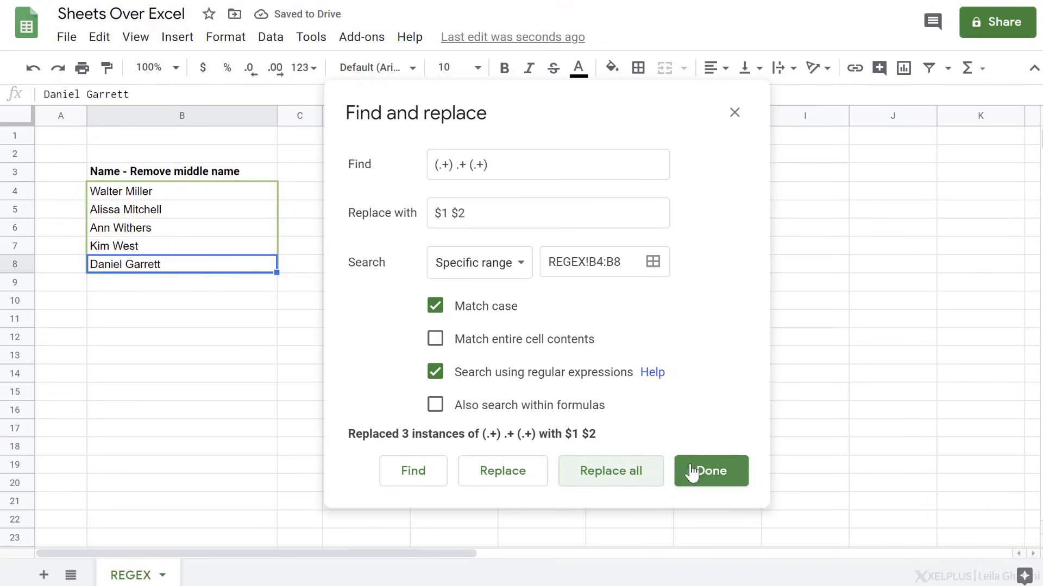
pyautogui.click(711, 471)
pyautogui.click(364, 197)
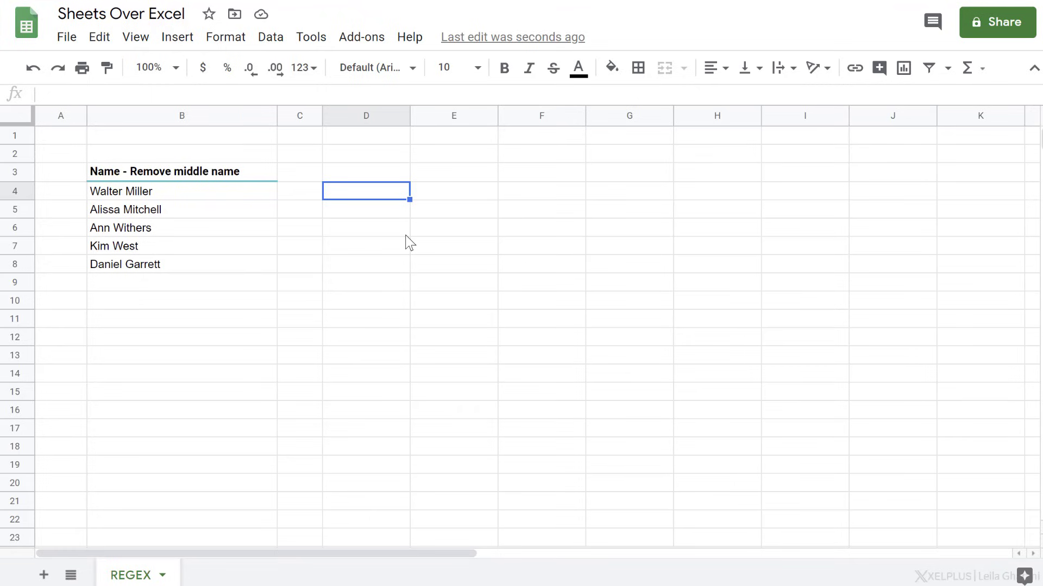
pyautogui.write('=reg')
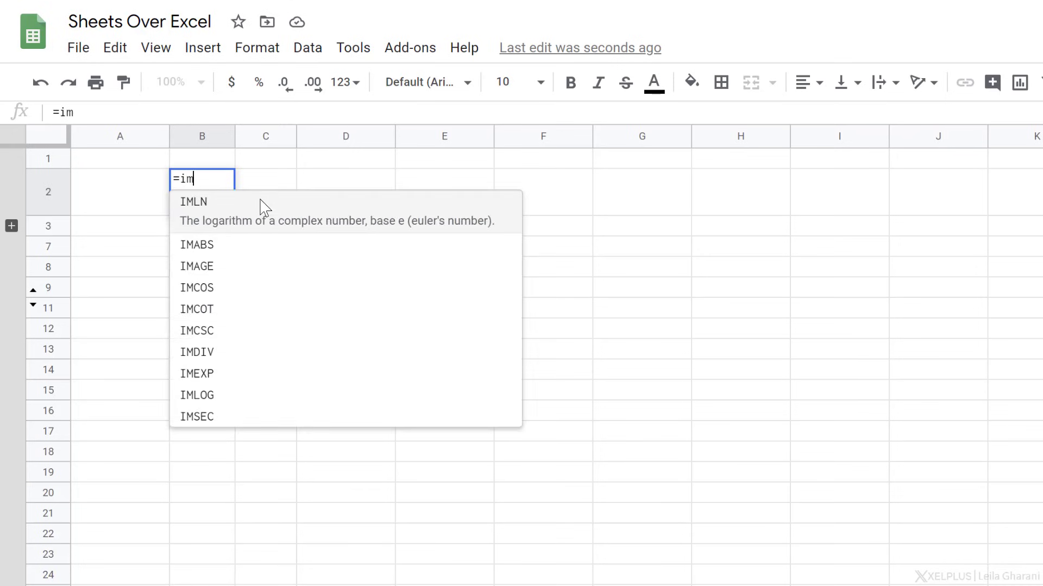
pyautogui.write('age(')
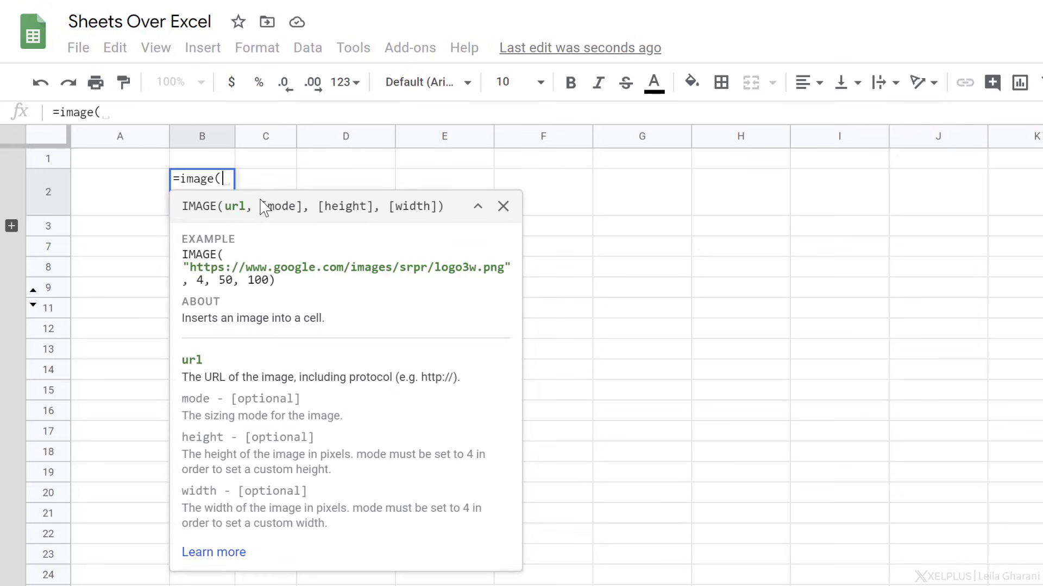
pyautogui.write('"')
# - Enter an IMAGE formula with the pasted logo URL so B2 shows the Google Sheets logo
pyautogui.write('https://upload.wikimedia.org/wikipedia/commons/thumb/0/08/Google_Sheets_logo.svg/1200px-Google_Sheets_logo.svg.png')
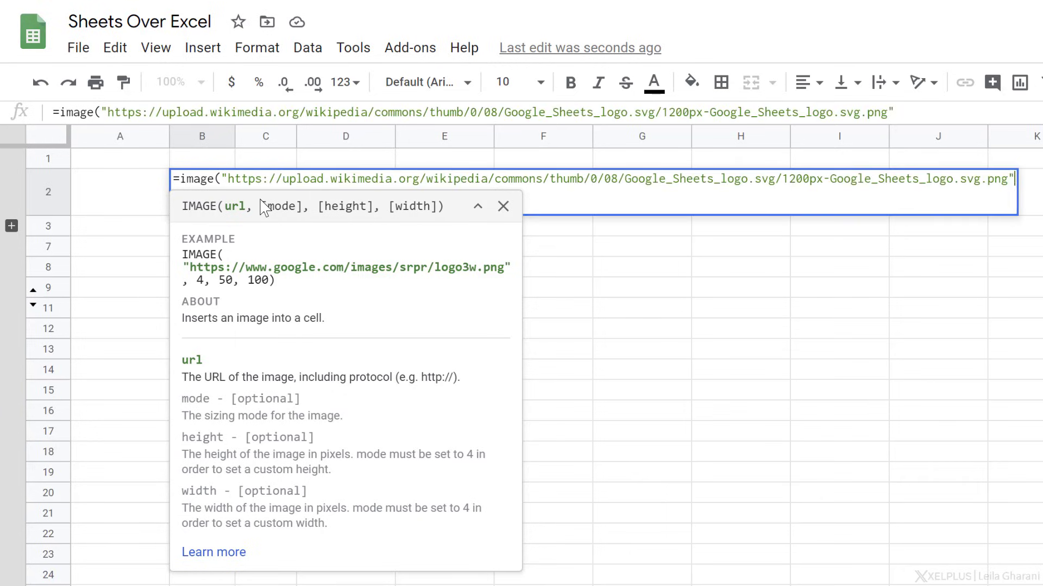
pyautogui.write('")')
pyautogui.press('Return')
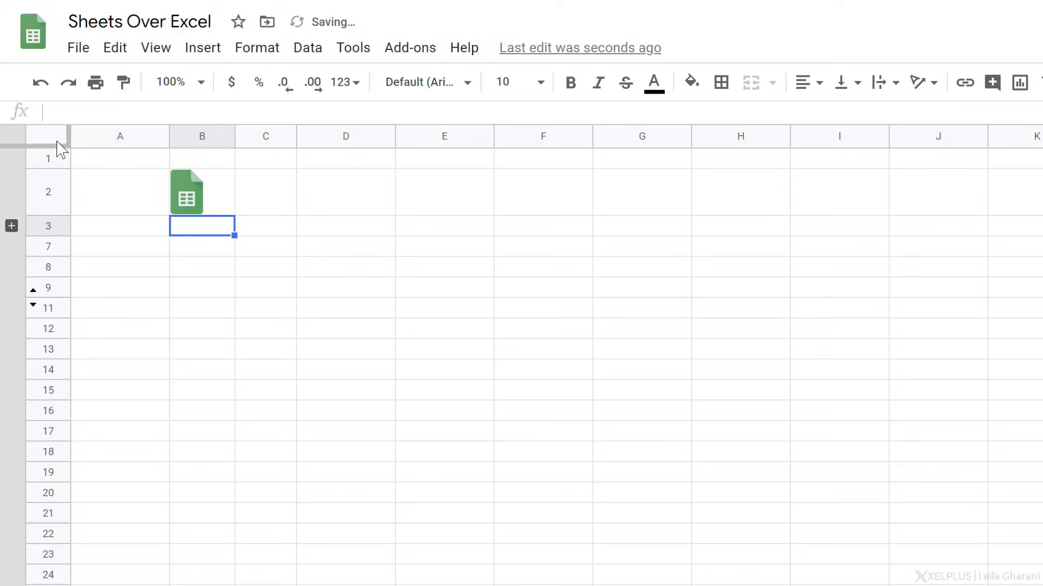
pyautogui.click(202, 203)
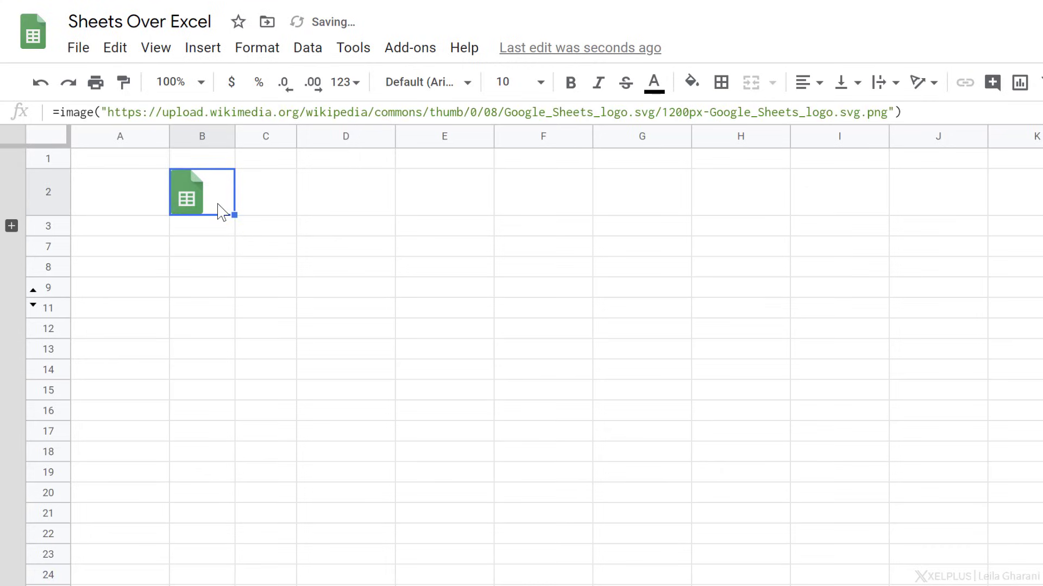
# - Make D2 display the same logo with the formula =B2
pyautogui.click(350, 200)
pyautogui.write('=')
pyautogui.press('Left')
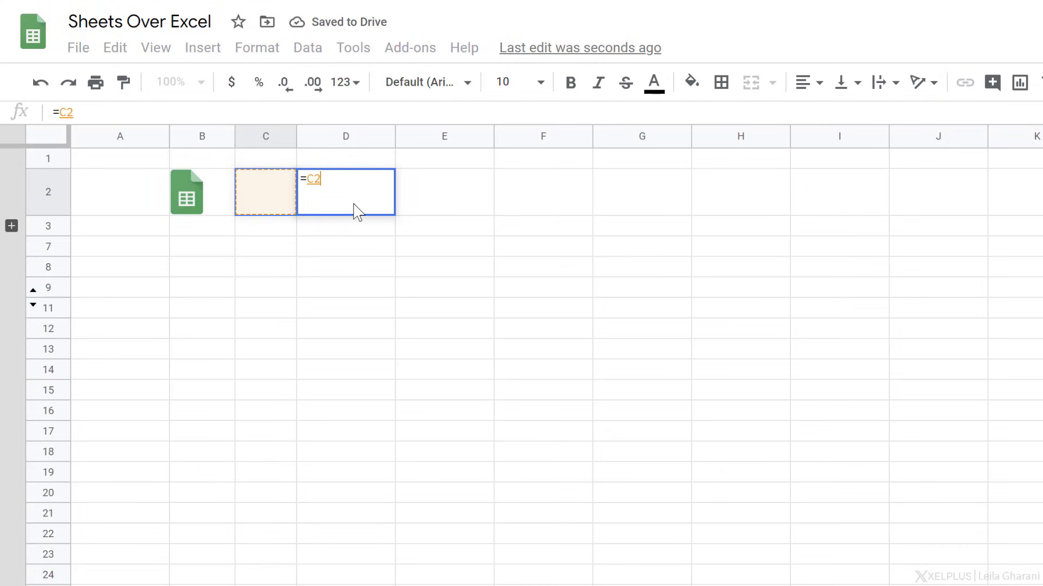
pyautogui.press('Left')
pyautogui.press('Return')
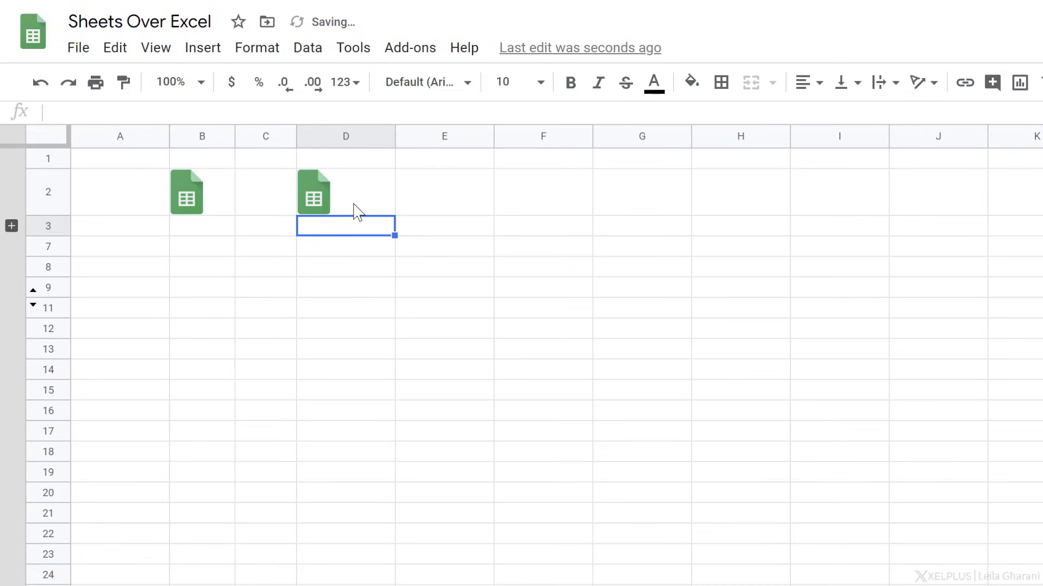
# - Unhide rows 4–6, review the 500x500 QR IMAGE formula in B4 and fill it down to B5:B6
pyautogui.click(12, 226)
pyautogui.click(202, 260)
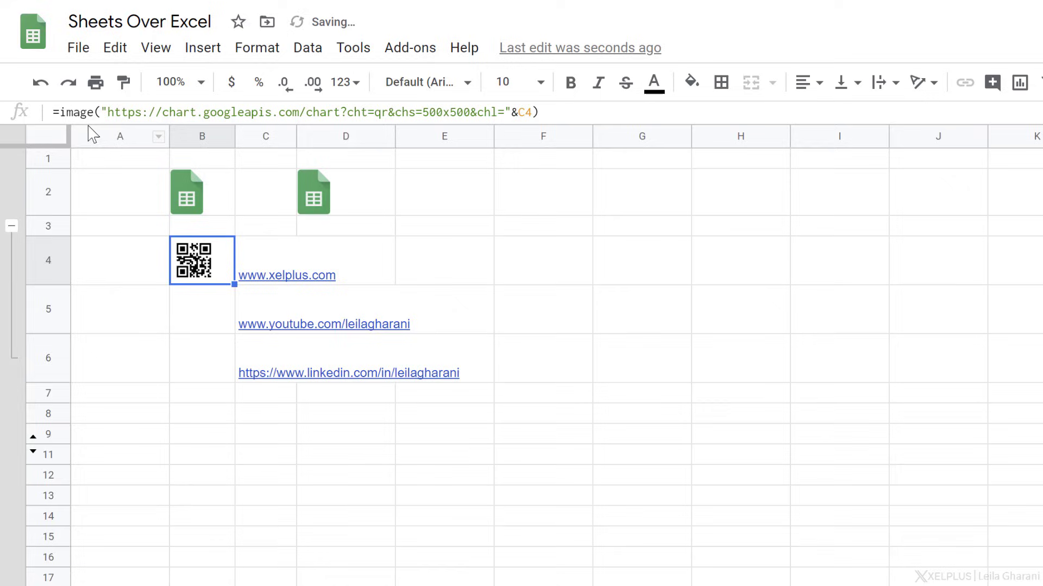
pyautogui.click(106, 113)
pyautogui.moveTo(424, 112); pyautogui.dragTo(473, 112)
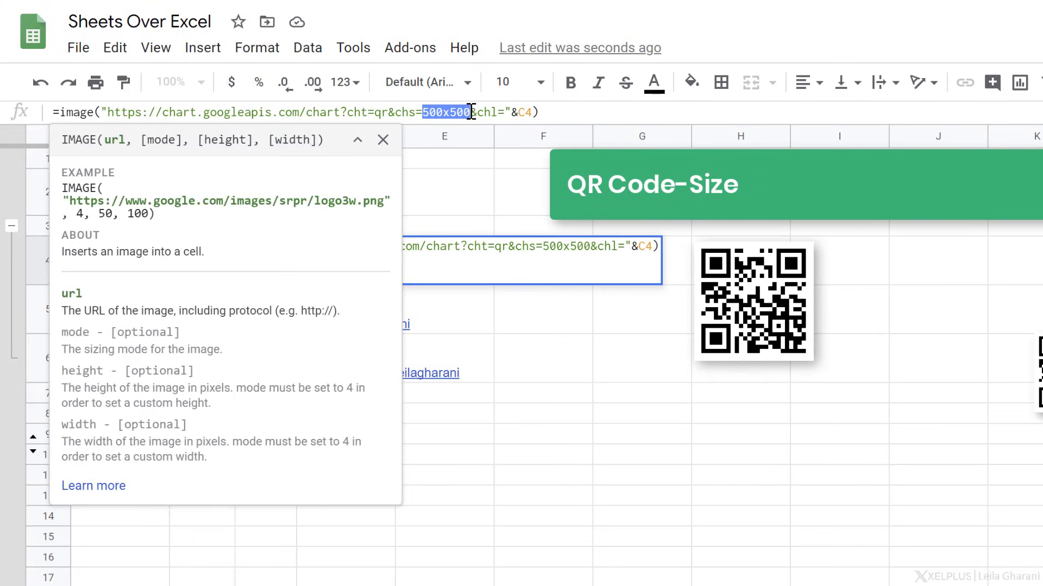
pyautogui.click(473, 112)
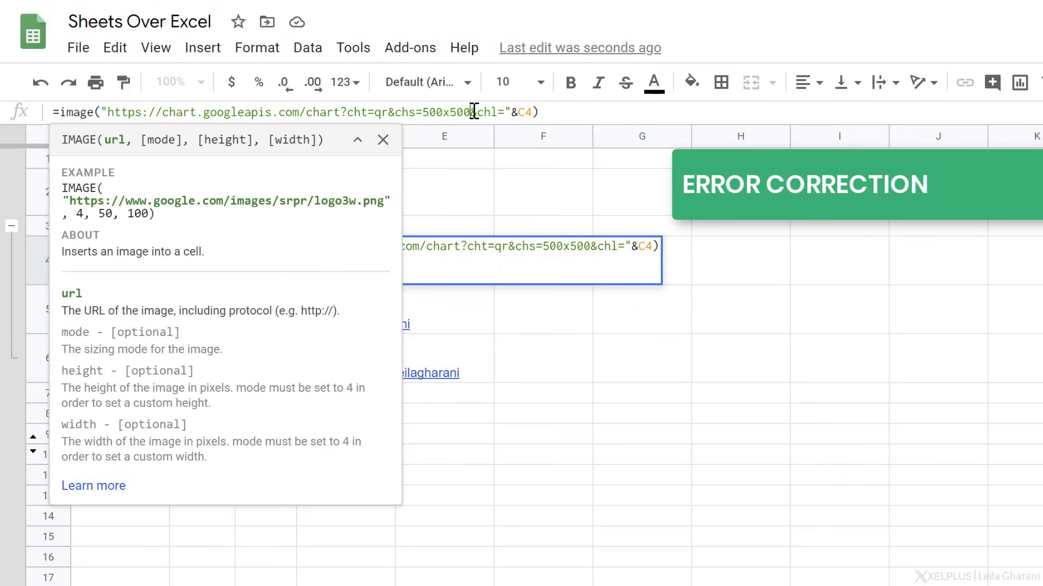
pyautogui.click(538, 112)
pyautogui.press('Return')
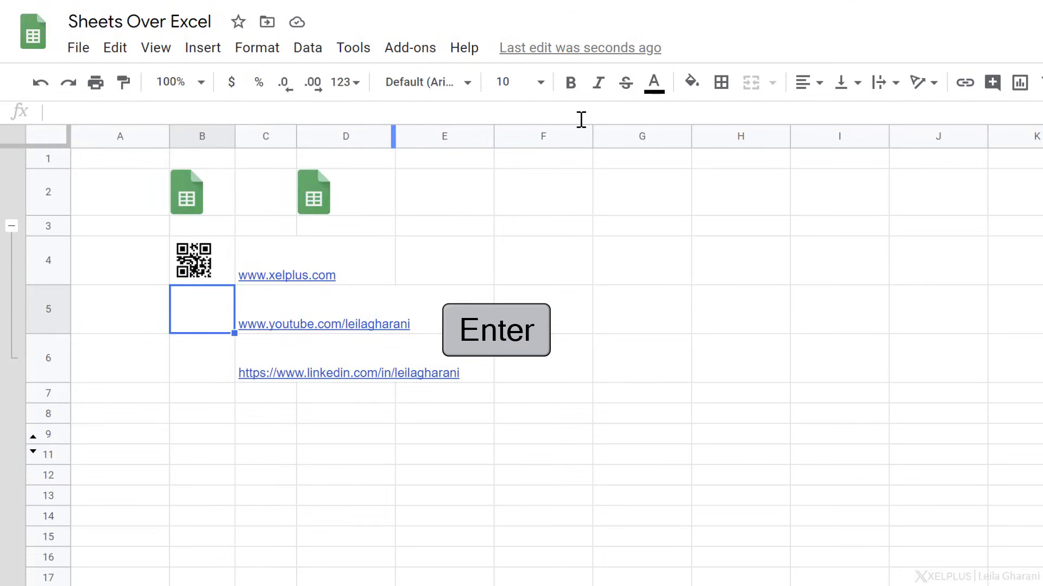
pyautogui.click(202, 261)
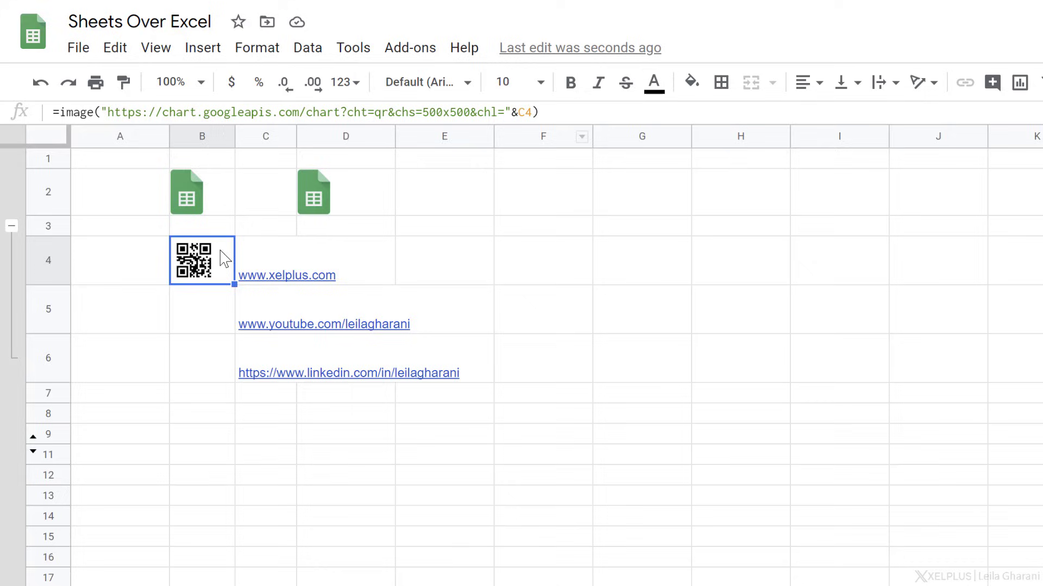
pyautogui.moveTo(244, 276)
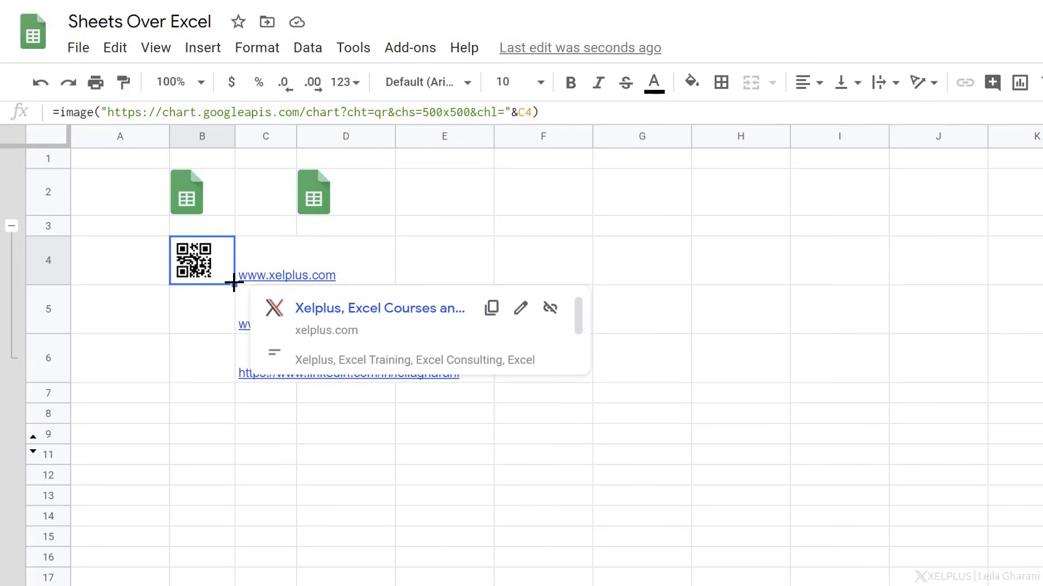
pyautogui.doubleClick(235, 284)
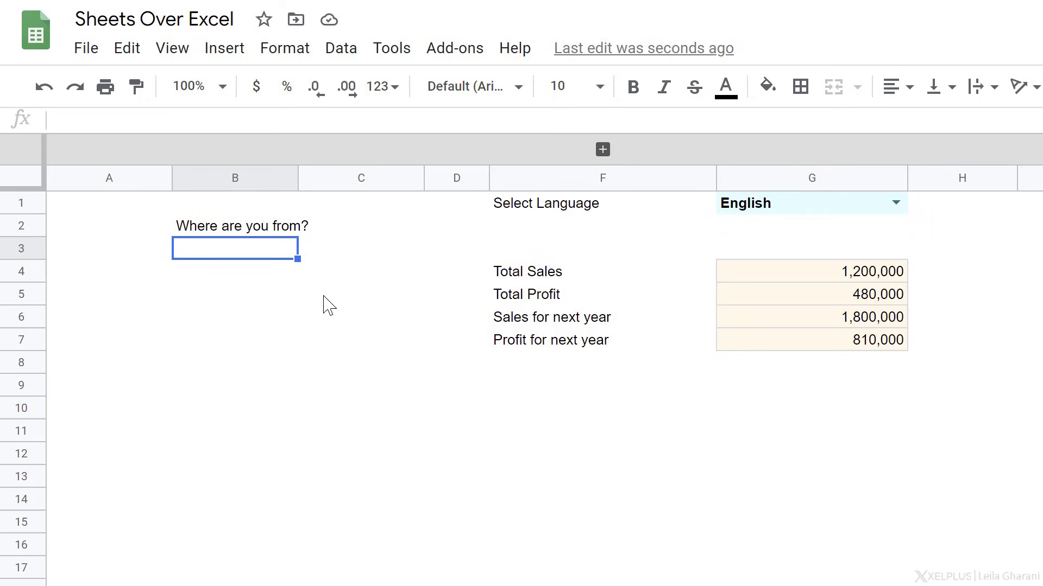
# - Enter =GOOGLETRANSLATE(B2,"en","de") in B3 to translate the question into German
pyautogui.press('Up')
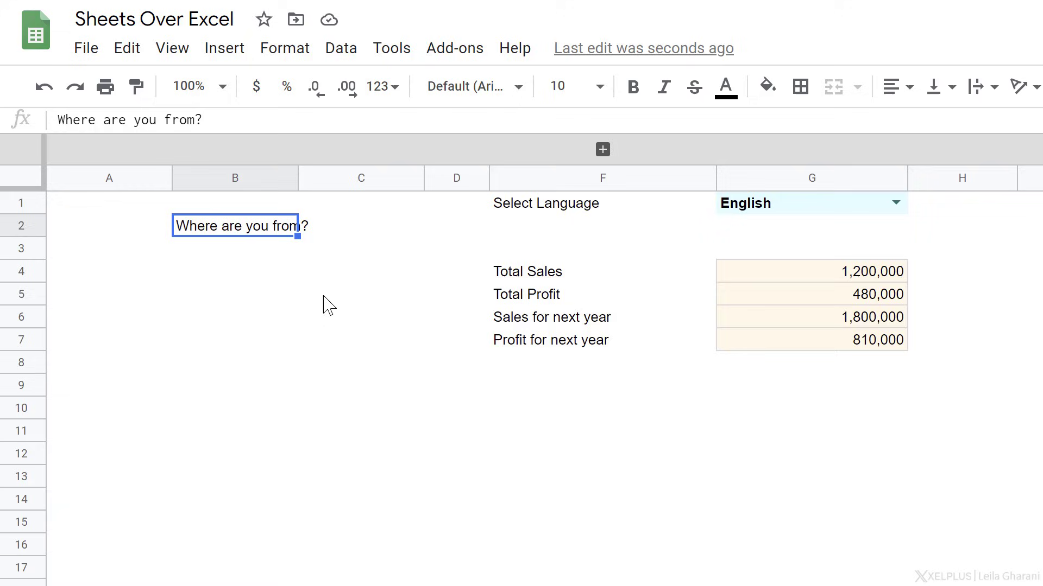
pyautogui.press('Down')
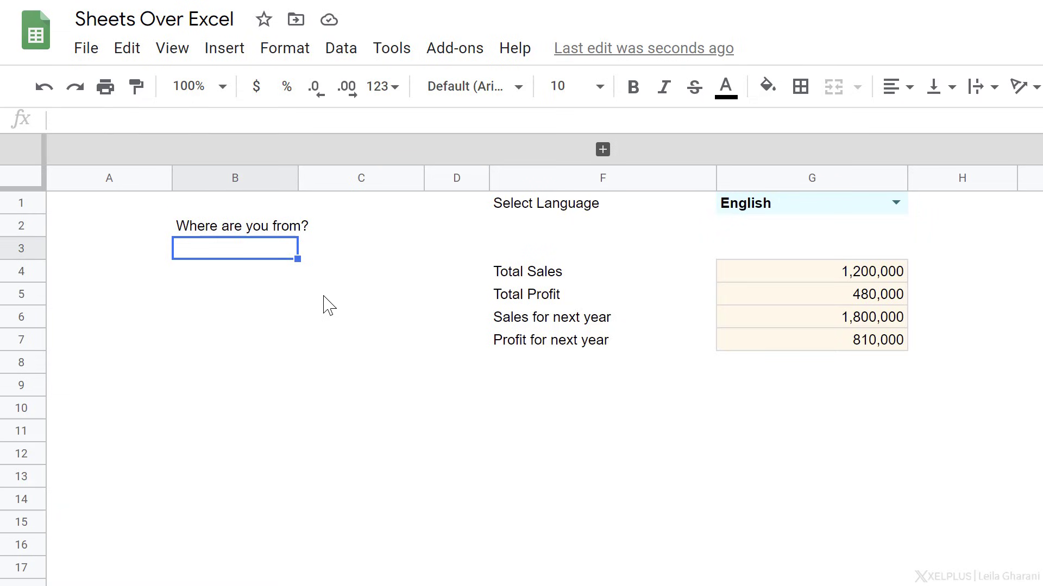
pyautogui.write('=google')
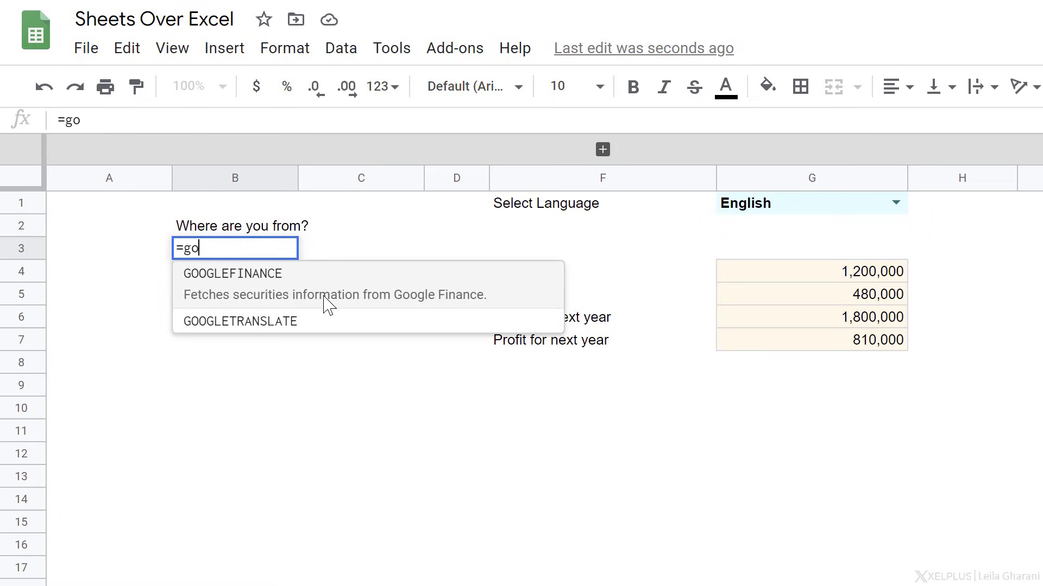
pyautogui.press('Down')
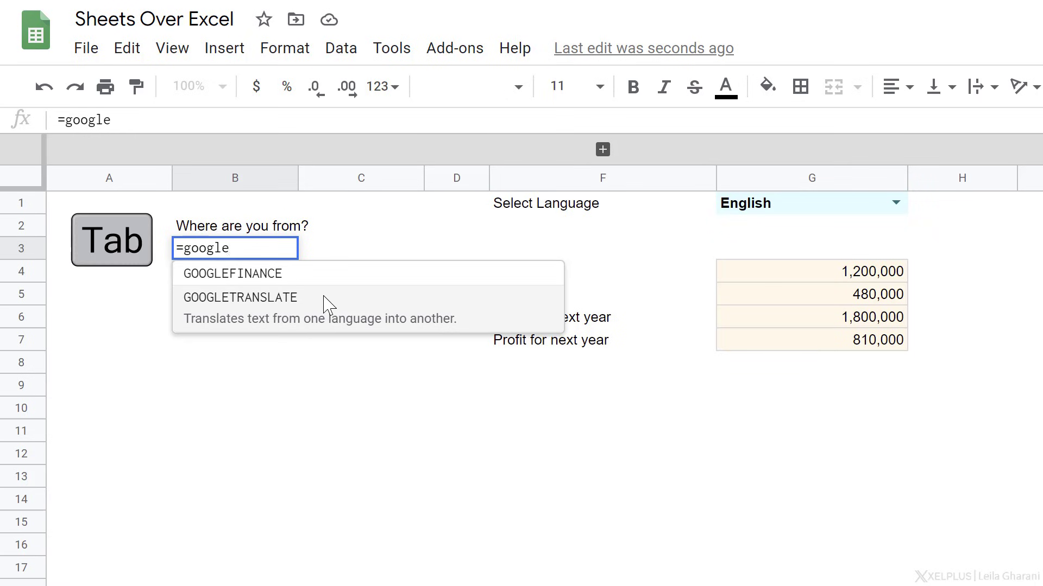
pyautogui.press('Tab')
pyautogui.press('Up')
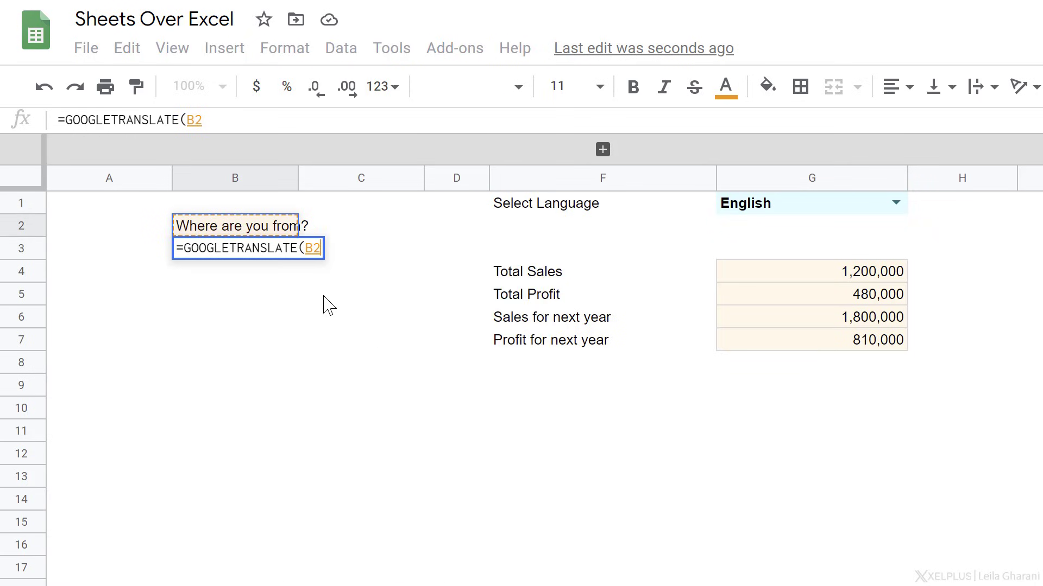
pyautogui.write(',')
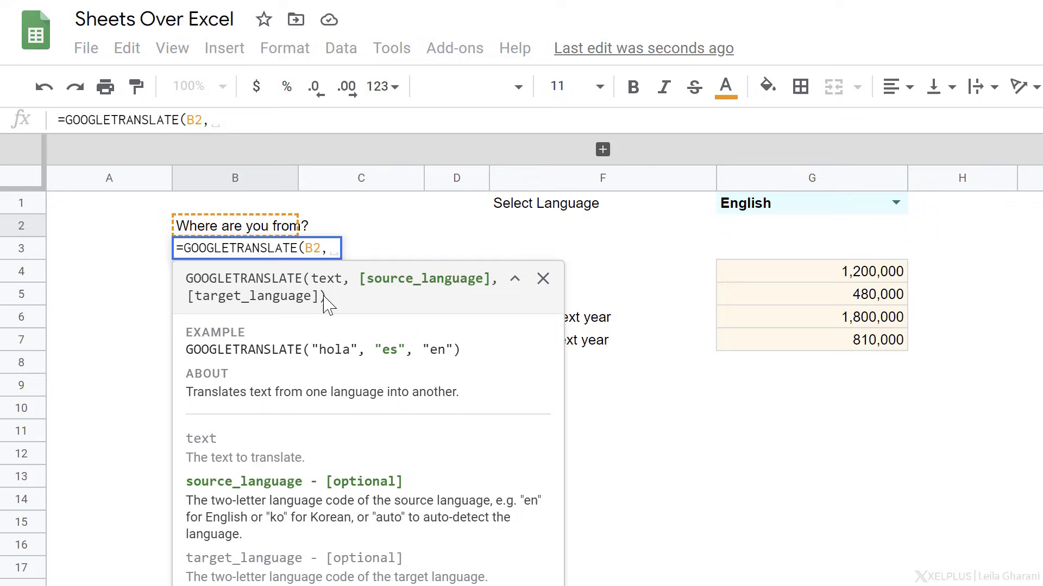
pyautogui.write('"en"')
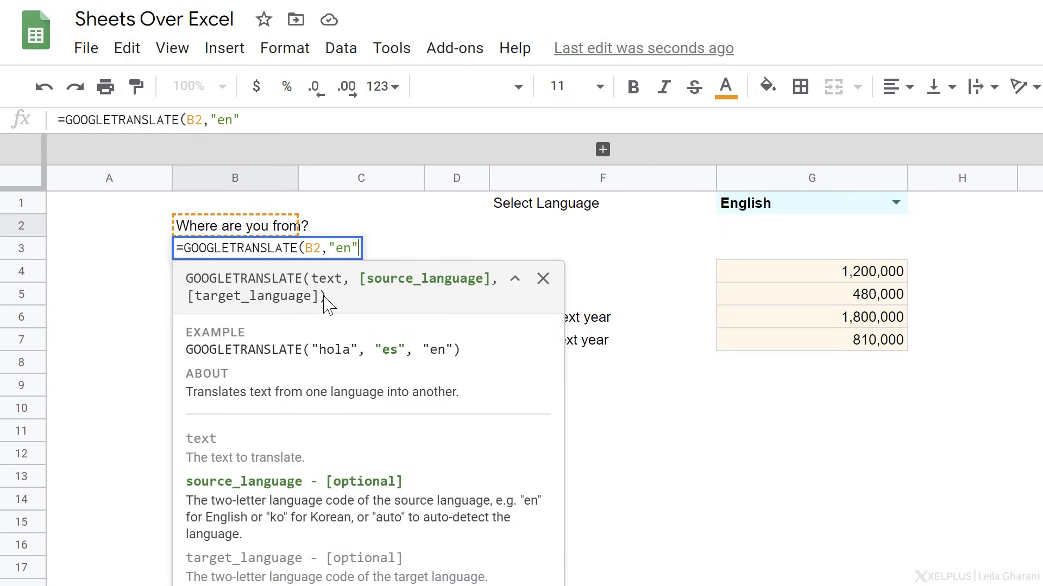
pyautogui.write(',')
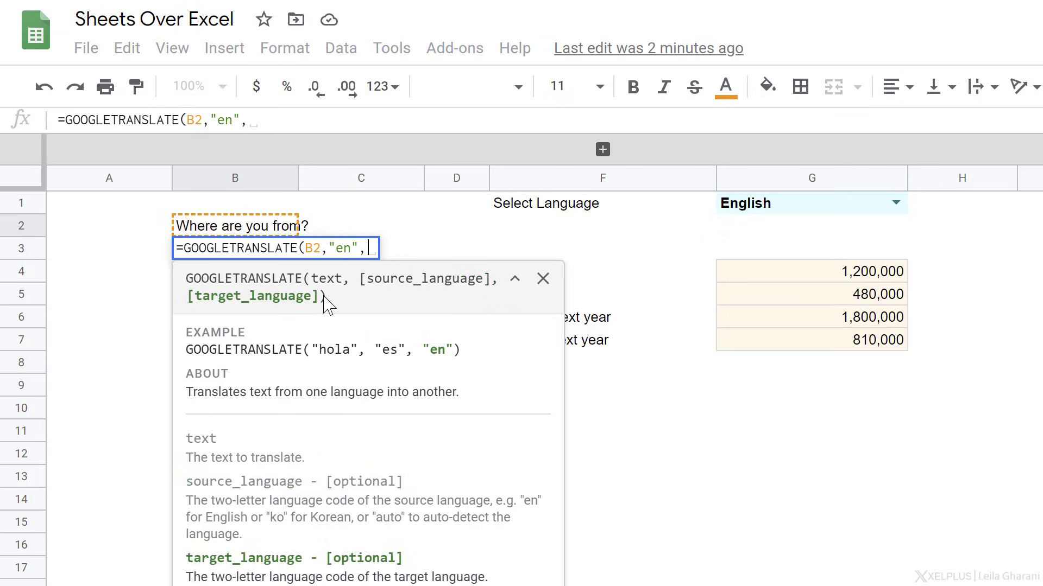
pyautogui.write('"')
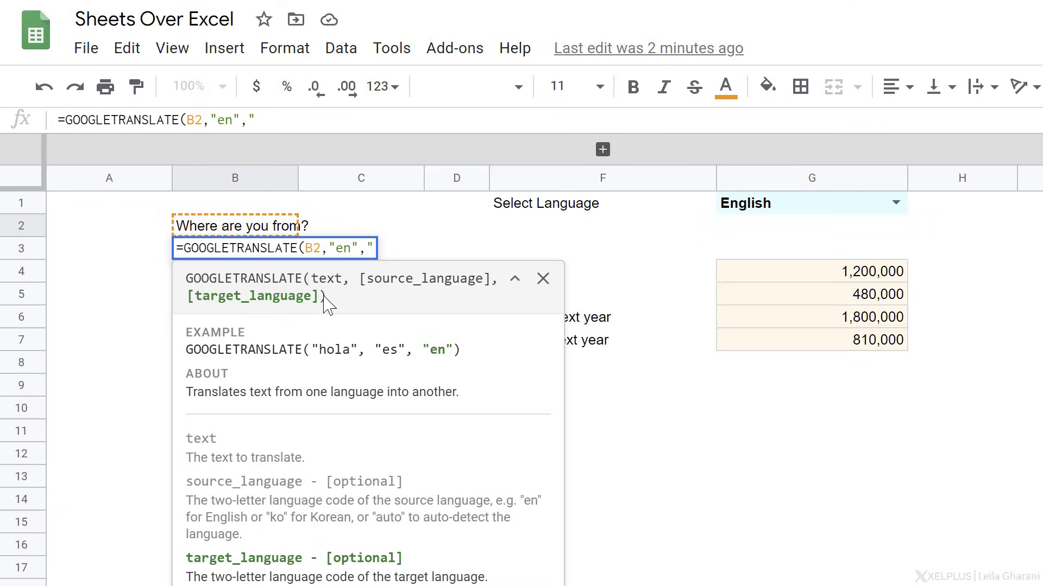
pyautogui.write('de"')
pyautogui.write(')')
pyautogui.press('Return')
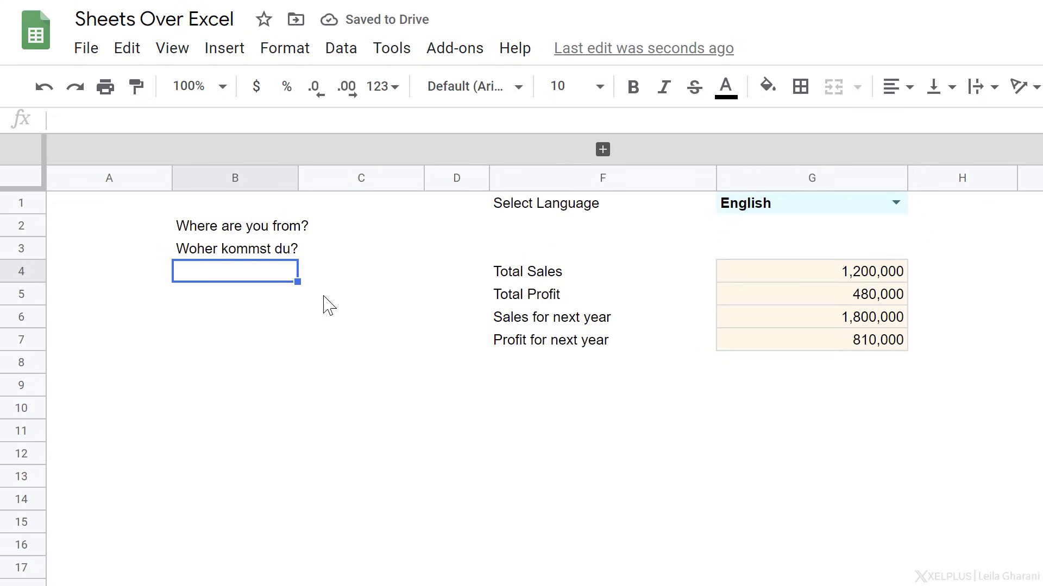
# - Change the target language code to "ja" so B3 shows the Japanese translation
pyautogui.press('Up')
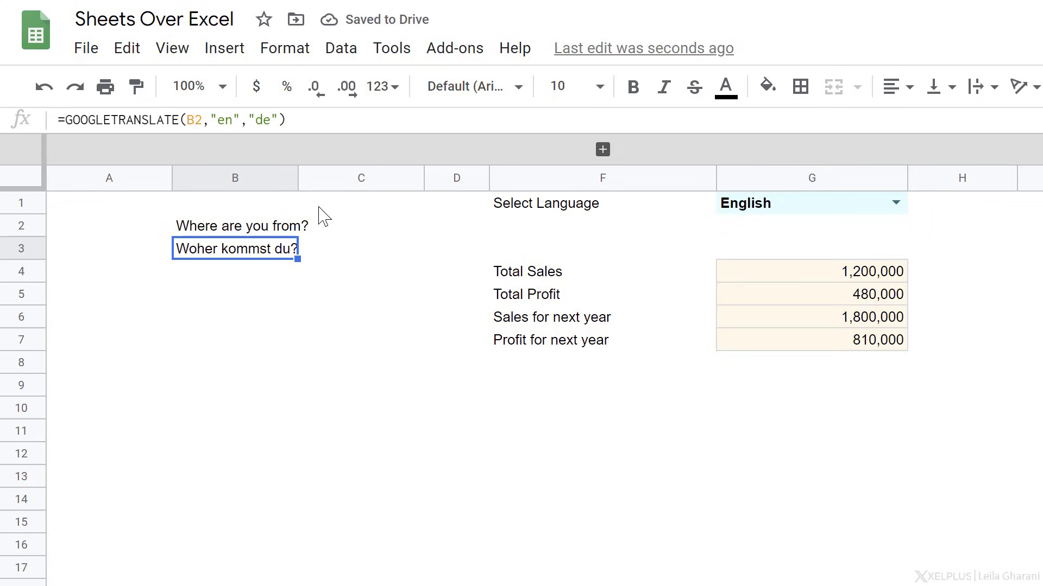
pyautogui.click(272, 120)
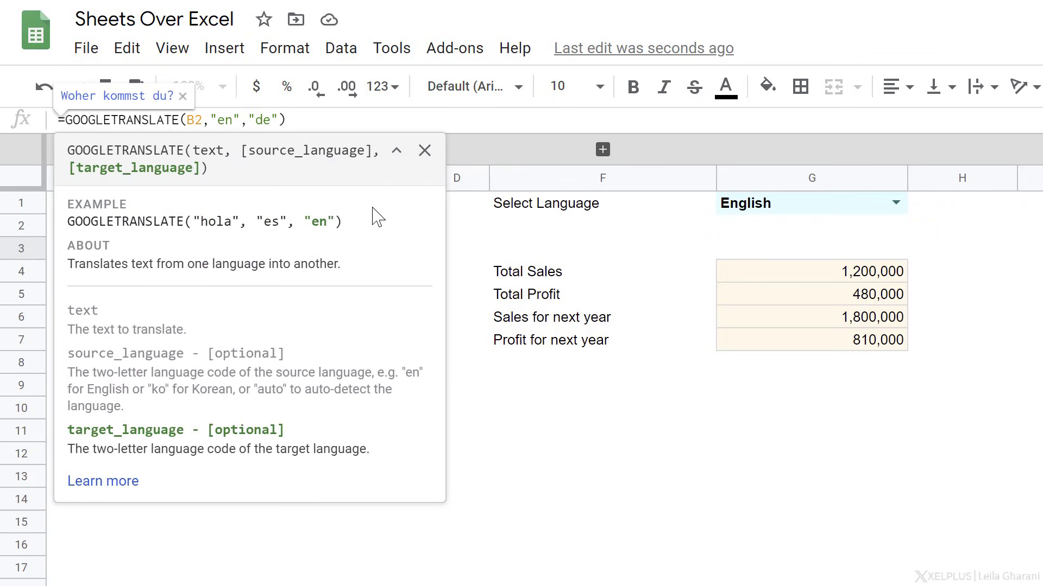
pyautogui.press('BackSpace')
pyautogui.press('BackSpace')
pyautogui.write('j')
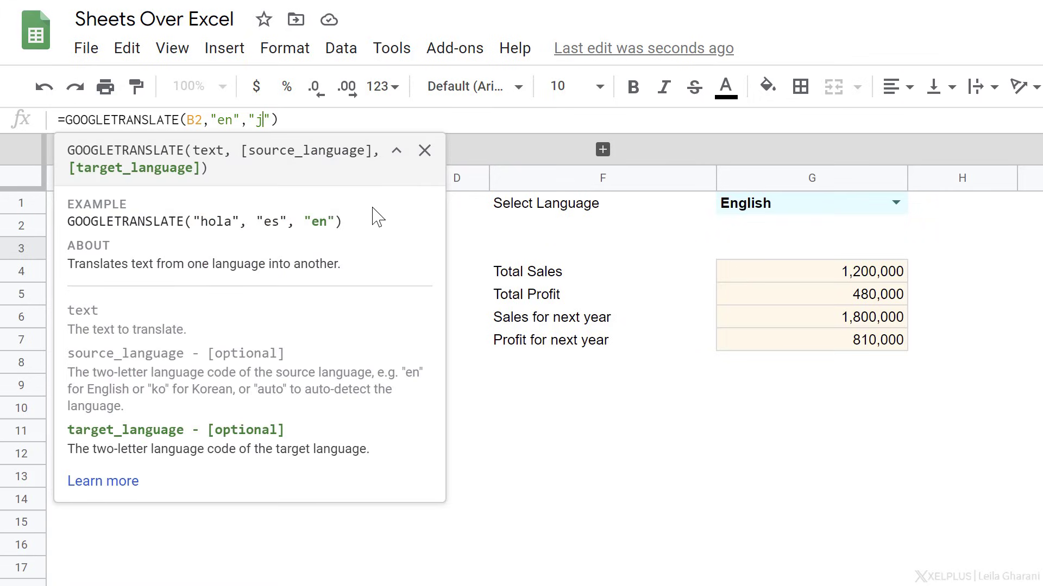
pyautogui.write('a')
pyautogui.press('Return')
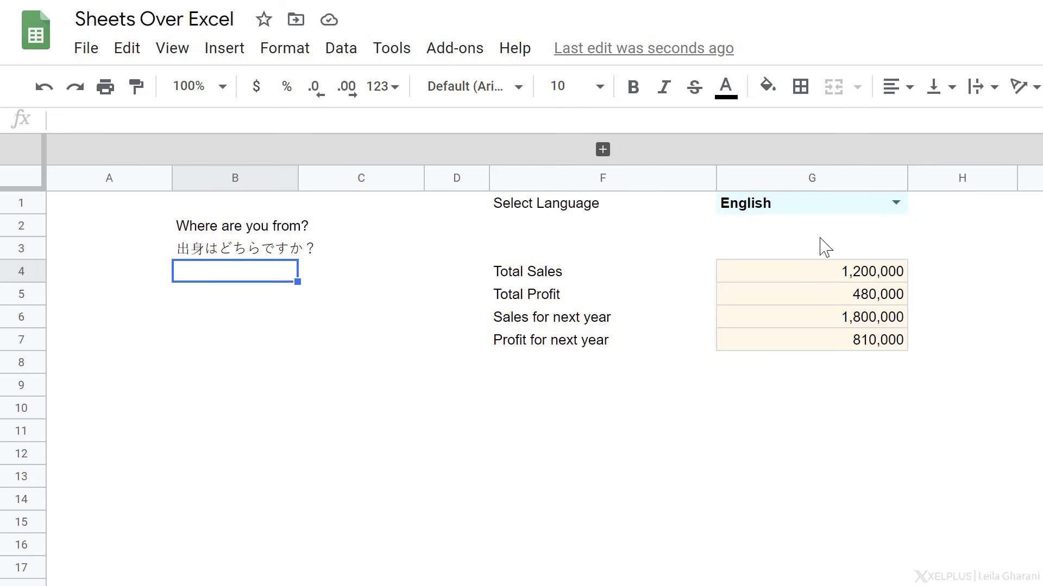
# - Use the G1 dropdown to set the report language to French, then Russian
pyautogui.click(896, 204)
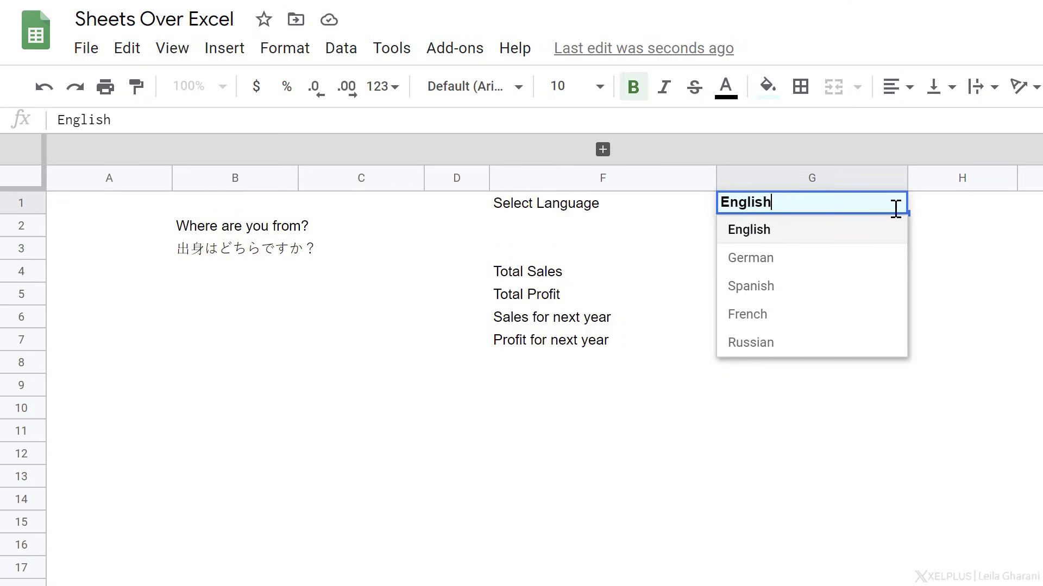
pyautogui.click(830, 315)
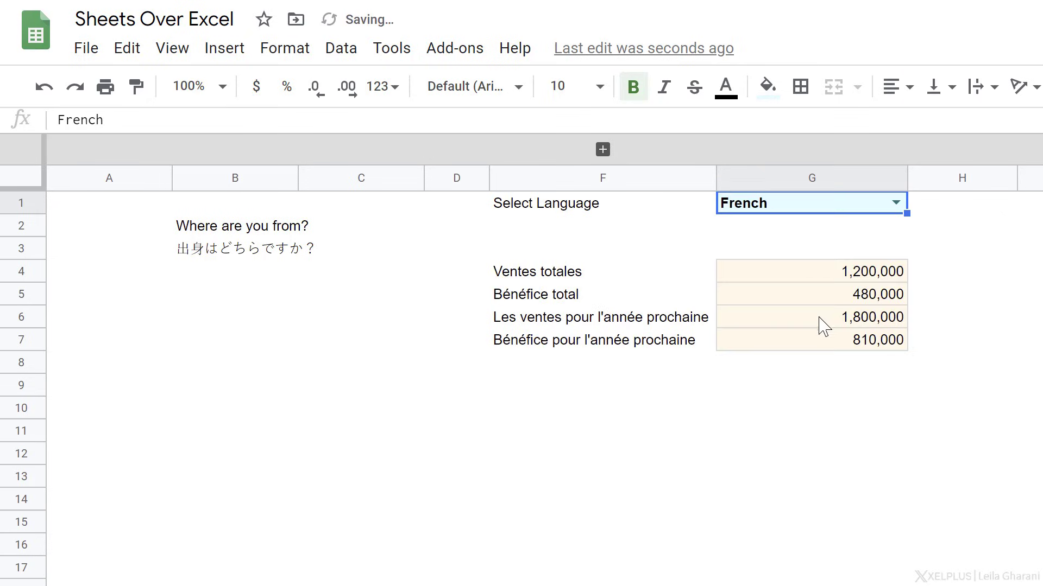
pyautogui.click(896, 204)
pyautogui.click(797, 343)
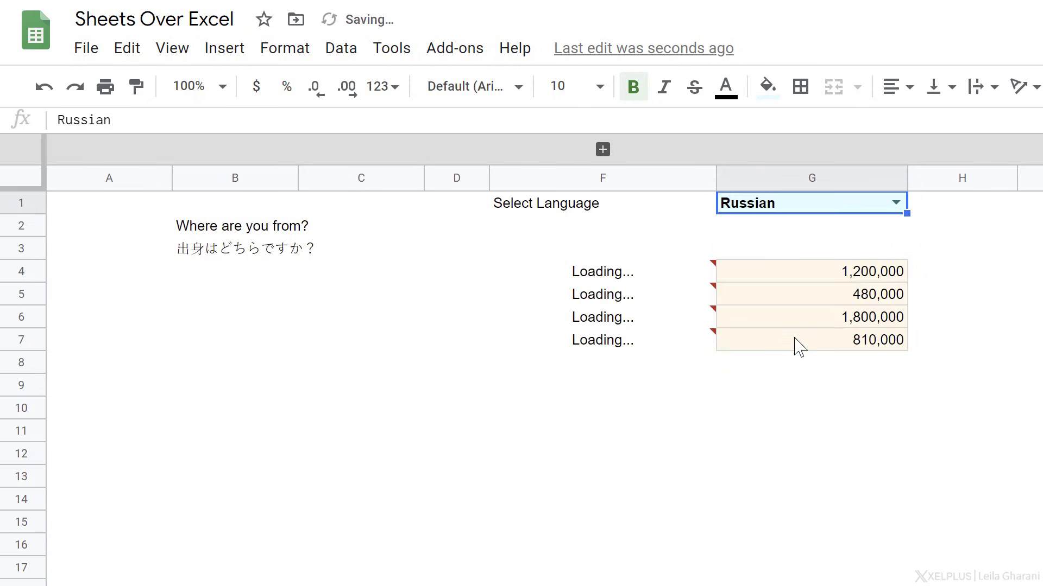
pyautogui.click(895, 204)
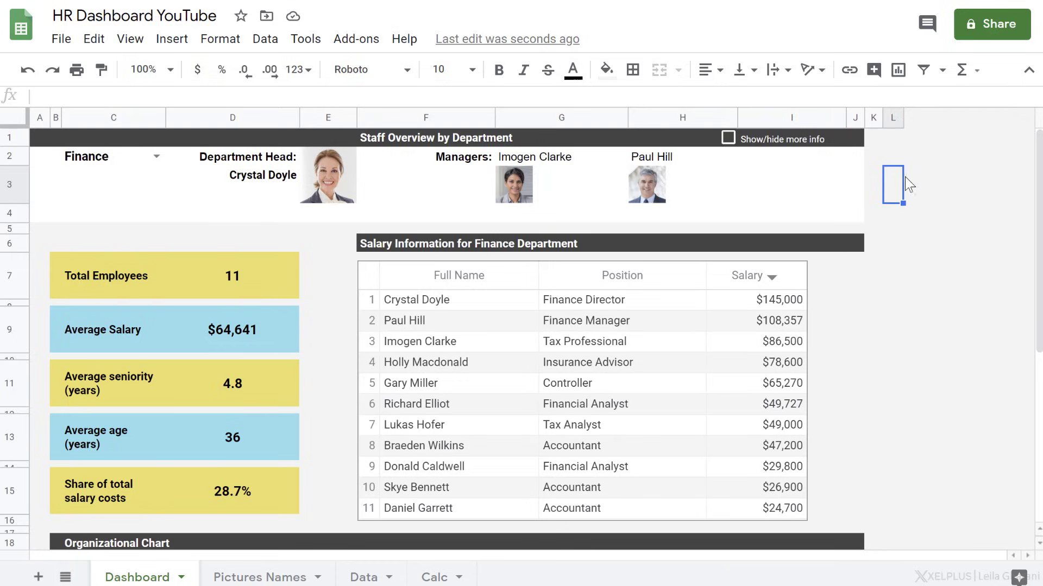
# - Share the HR Dashboard workbook with the pasted colleague email as an Editor and send
pyautogui.click(983, 25)
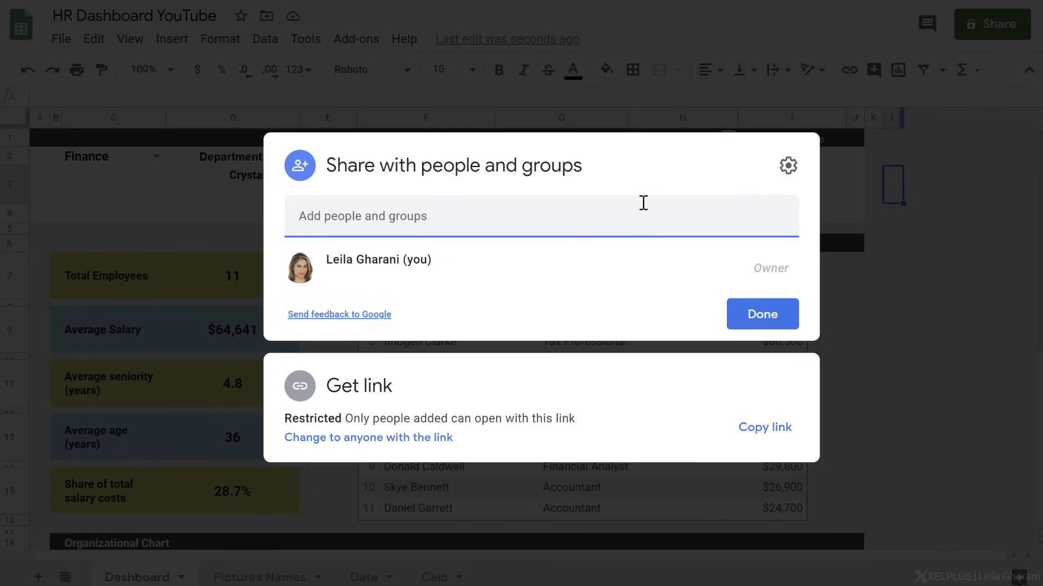
pyautogui.hotkey('ctrl', 'v')
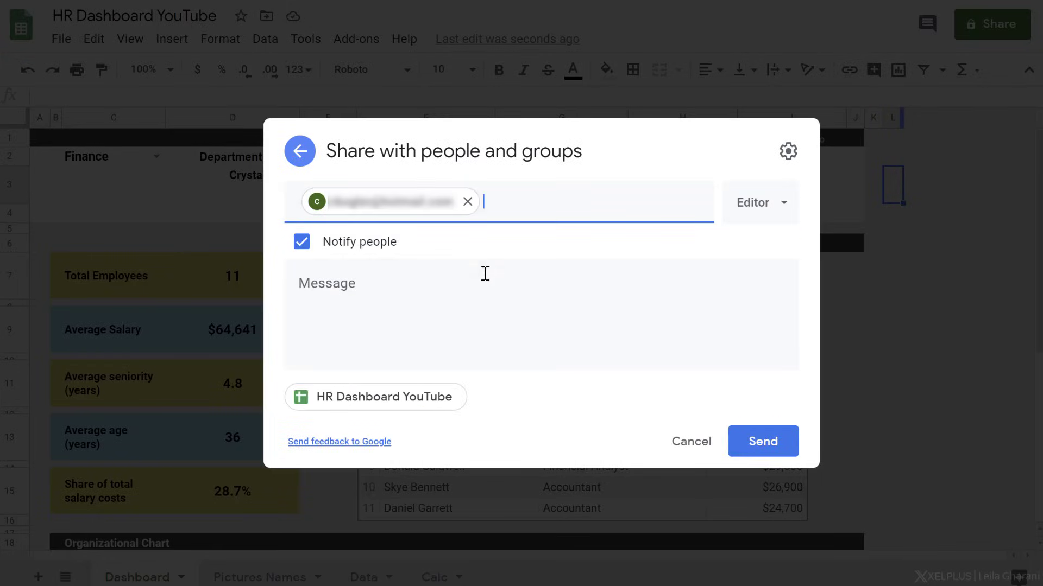
pyautogui.click(483, 292)
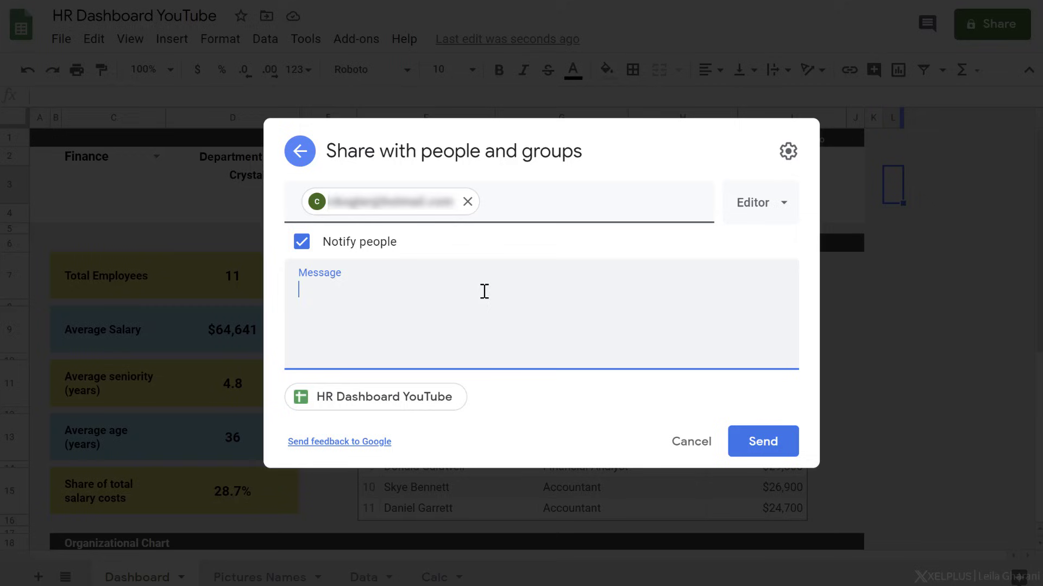
pyautogui.click(763, 442)
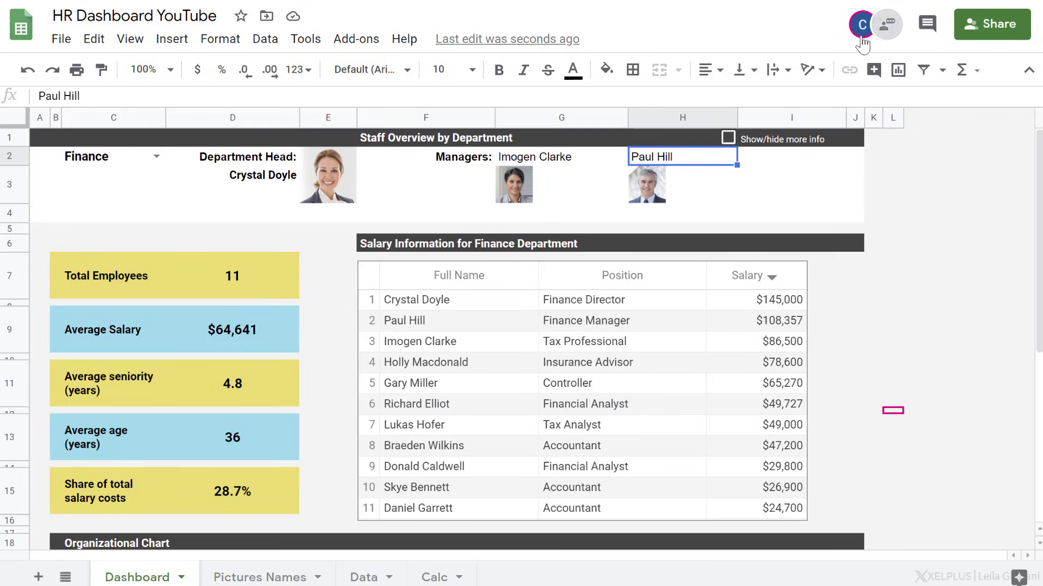
pyautogui.click(890, 32)
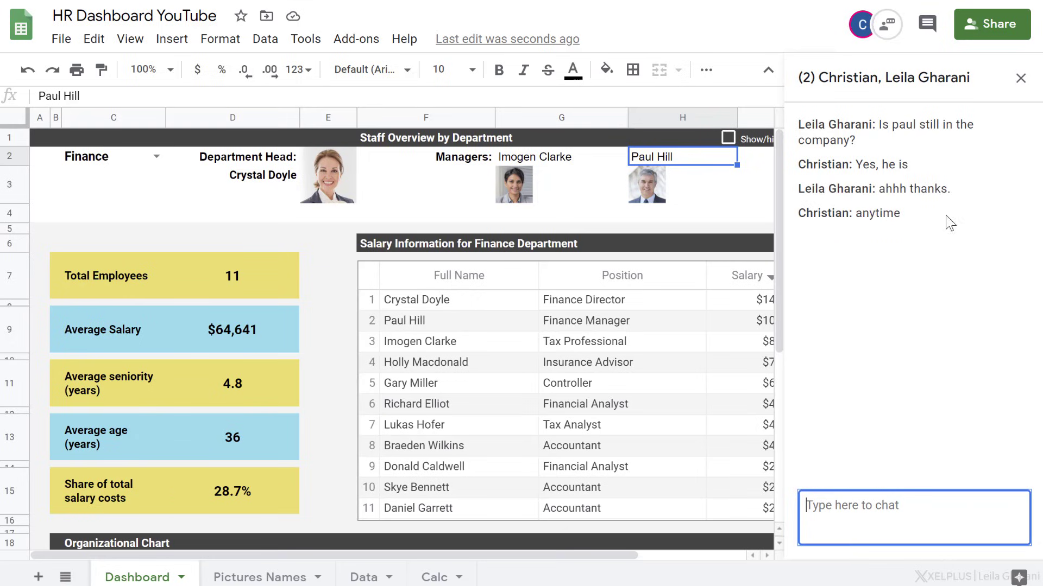
pyautogui.click(1020, 79)
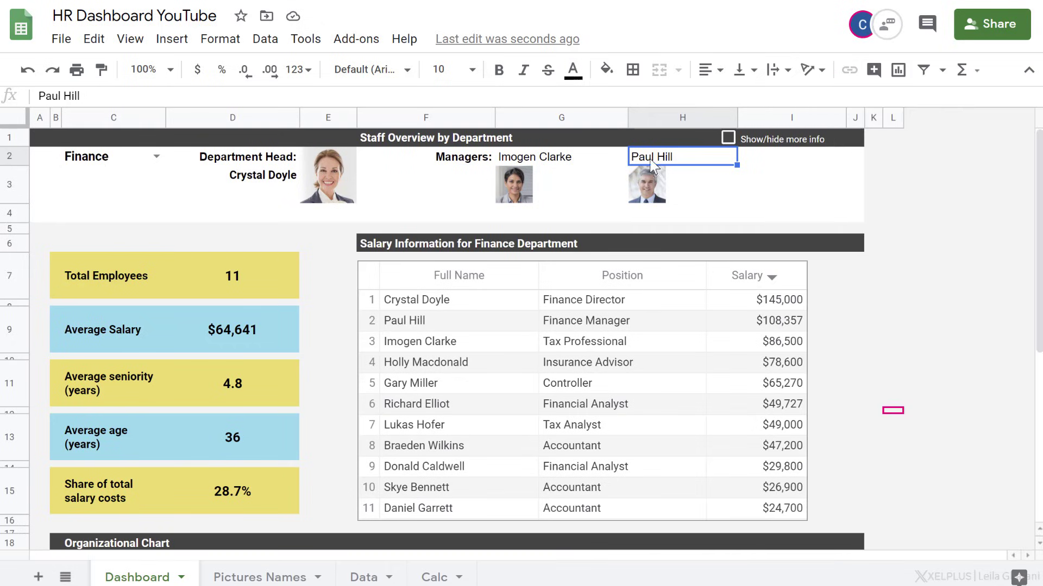
pyautogui.rightClick(660, 165)
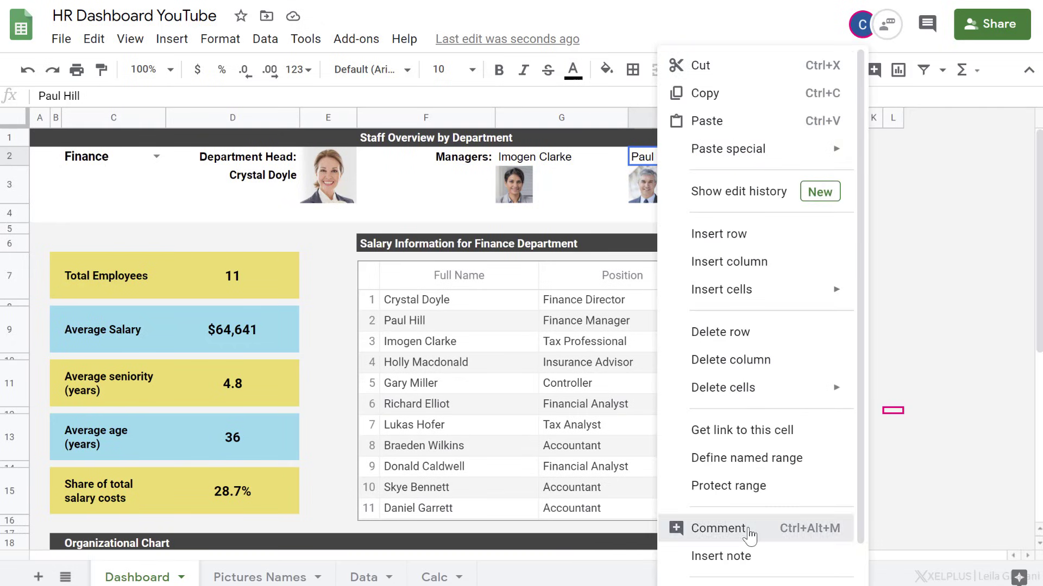
pyautogui.click(722, 530)
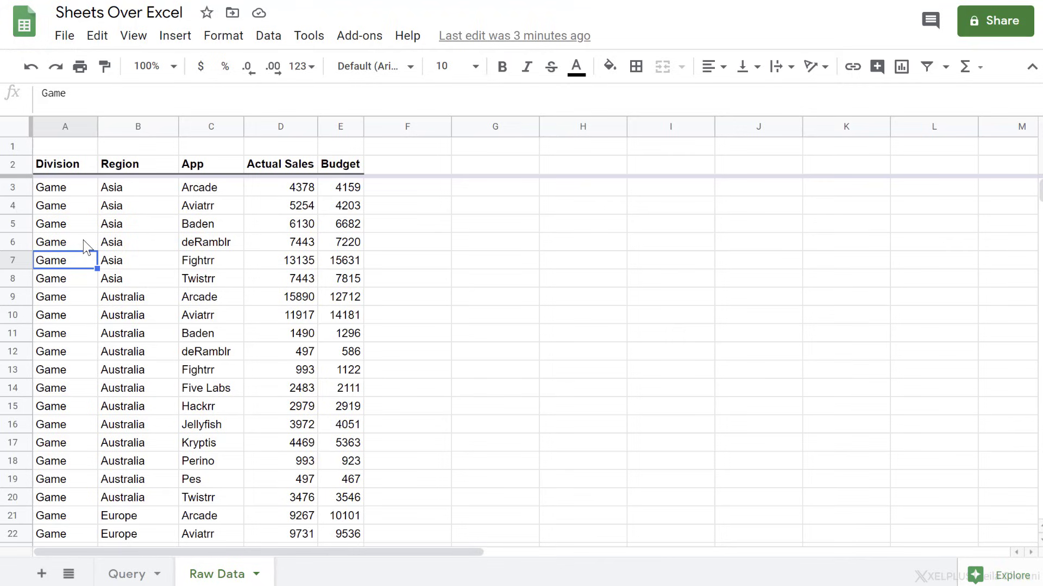
pyautogui.scroll(-3, 81, 243)
pyautogui.scroll(-3, 82, 243)
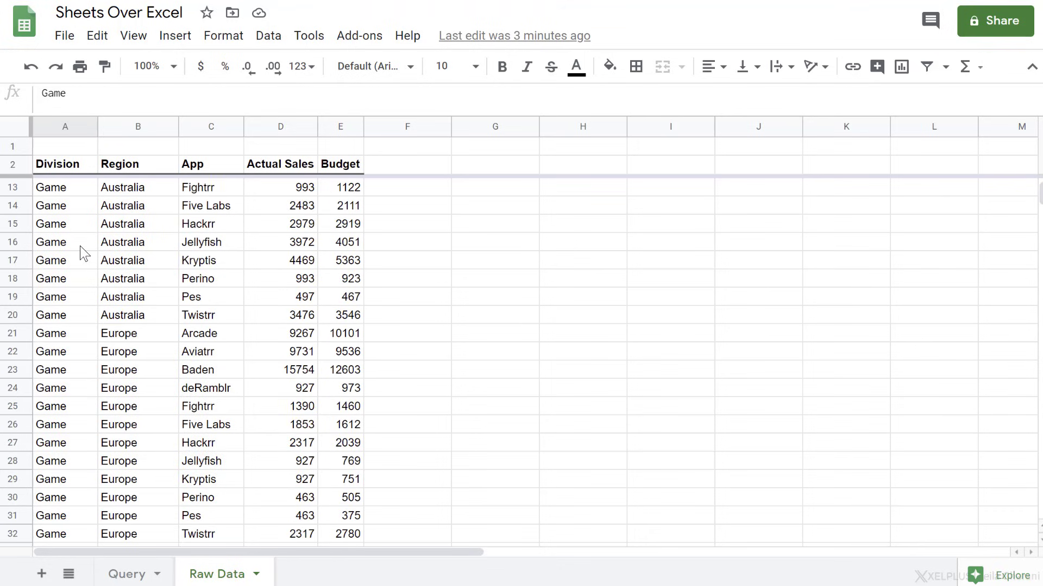
pyautogui.scroll(-5, 81, 261)
pyautogui.scroll(-5, 85, 280)
pyautogui.scroll(-5, 85, 280)
pyautogui.scroll(-5, 85, 281)
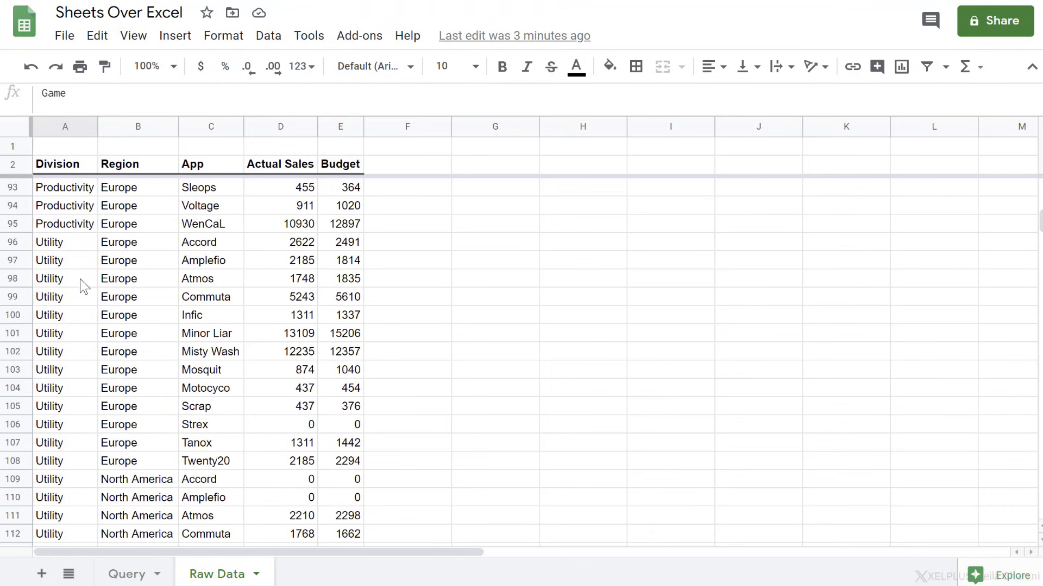
# - Inspect the Accord app's sales record and its Budget value in Raw Data
pyautogui.click(137, 247)
pyautogui.click(201, 245)
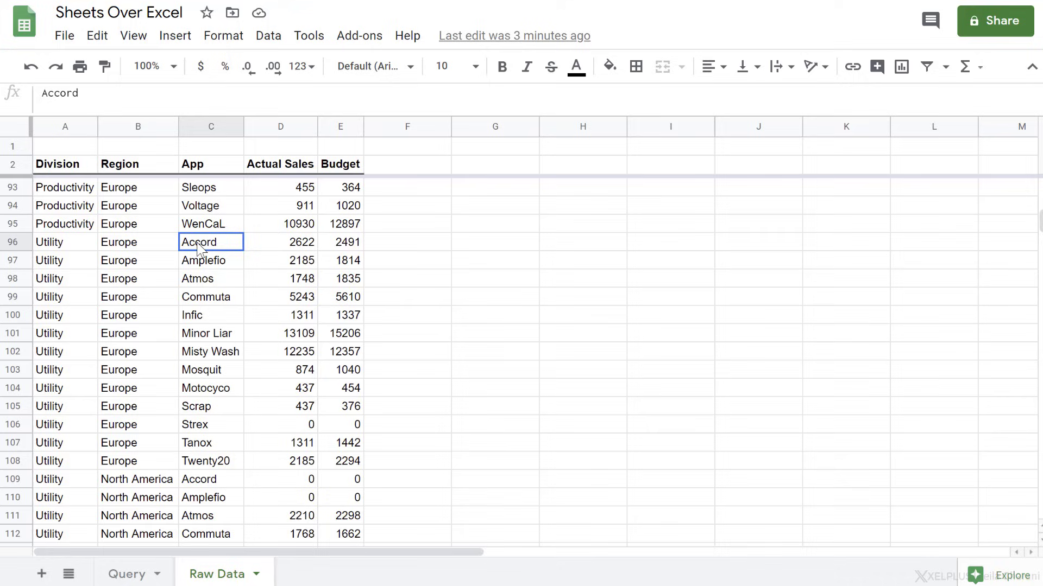
pyautogui.click(260, 229)
pyautogui.click(334, 242)
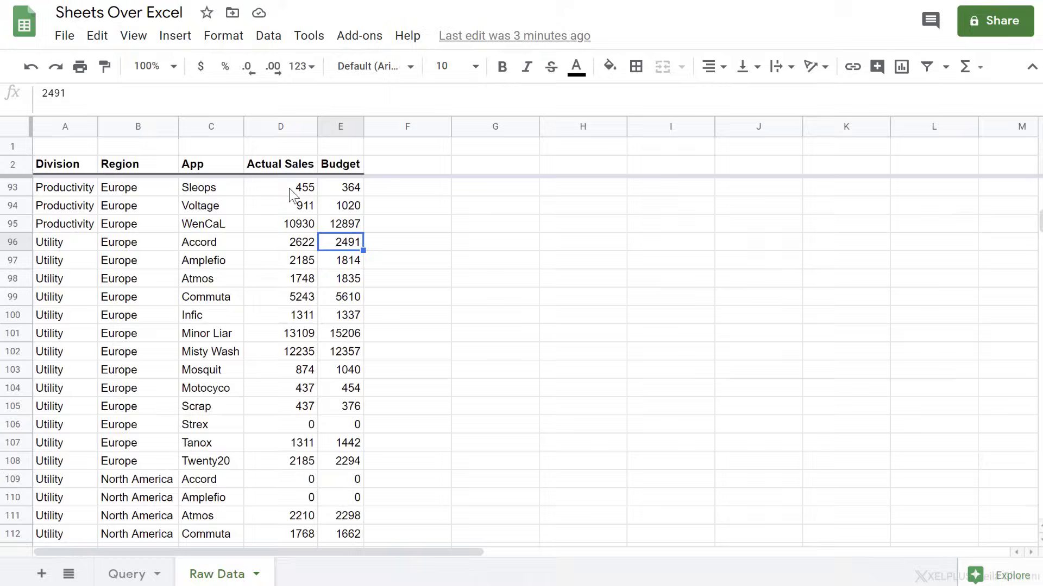
# - On the Query sheet, review and commit the QUERY formula pivoting actual sales by region and division
pyautogui.click(127, 573)
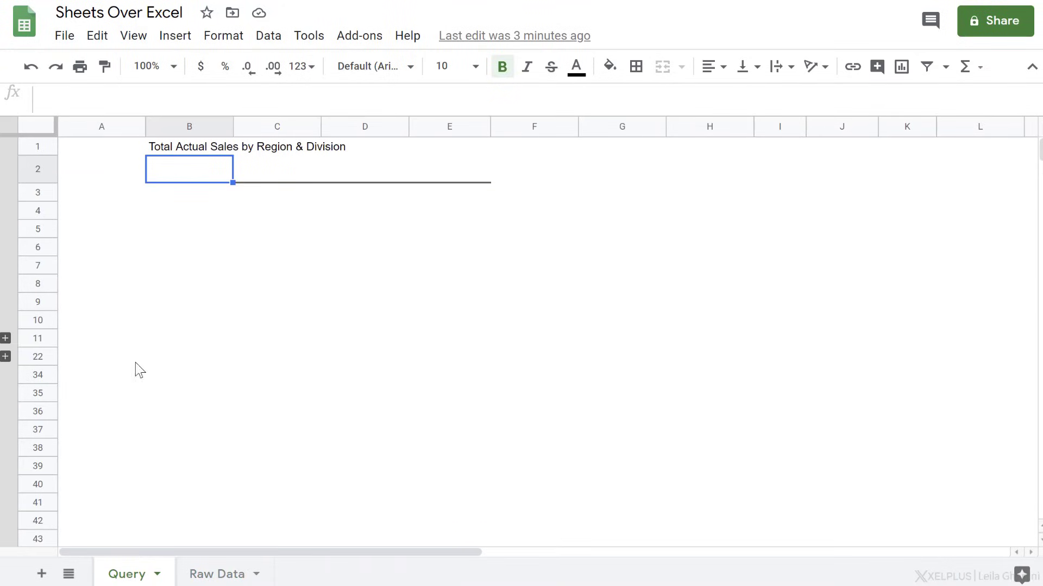
pyautogui.write('=')
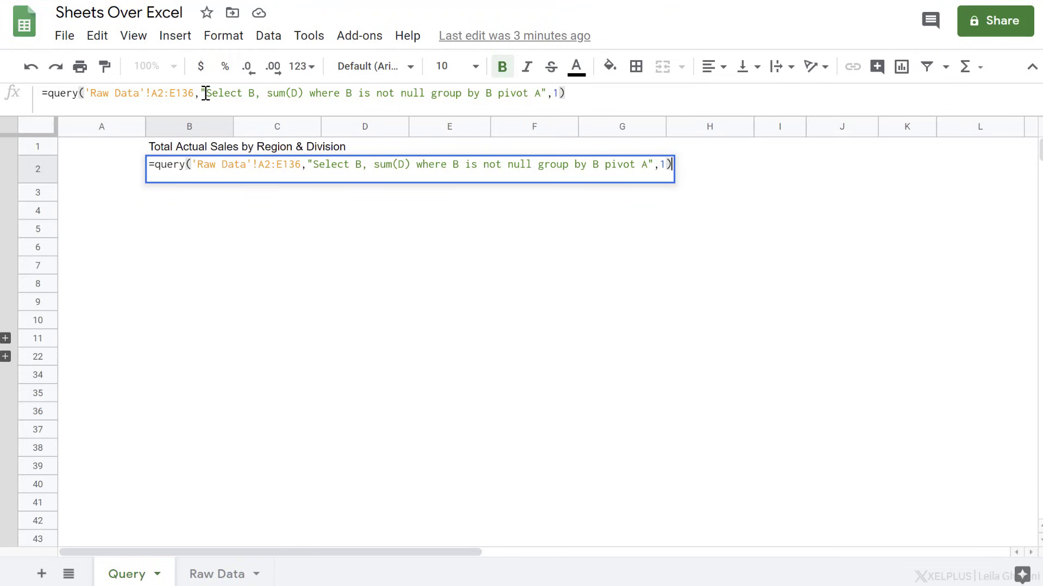
pyautogui.moveTo(207, 92); pyautogui.dragTo(544, 93)
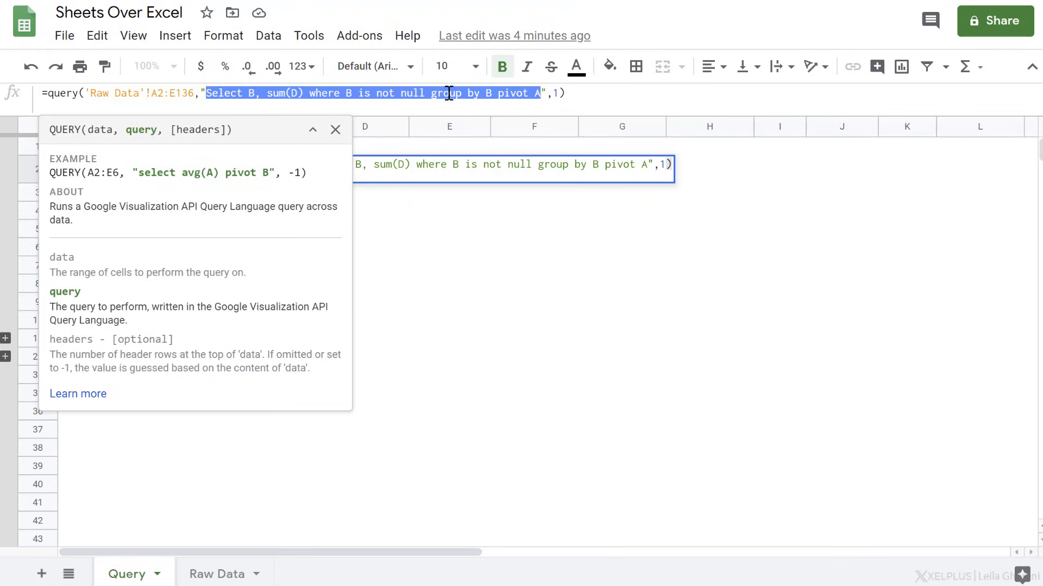
pyautogui.click(509, 93)
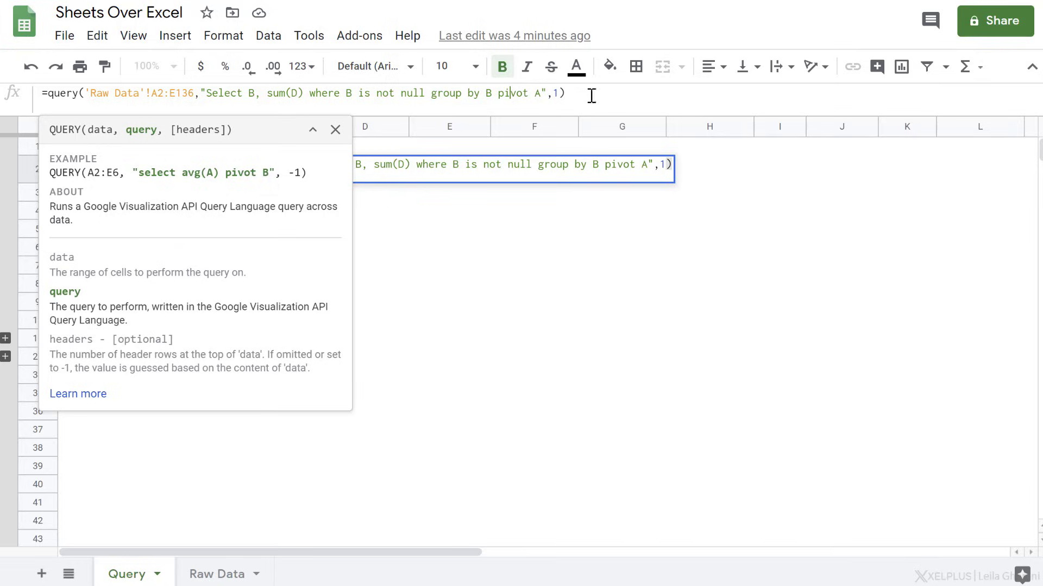
pyautogui.click(566, 93)
pyautogui.press('Return')
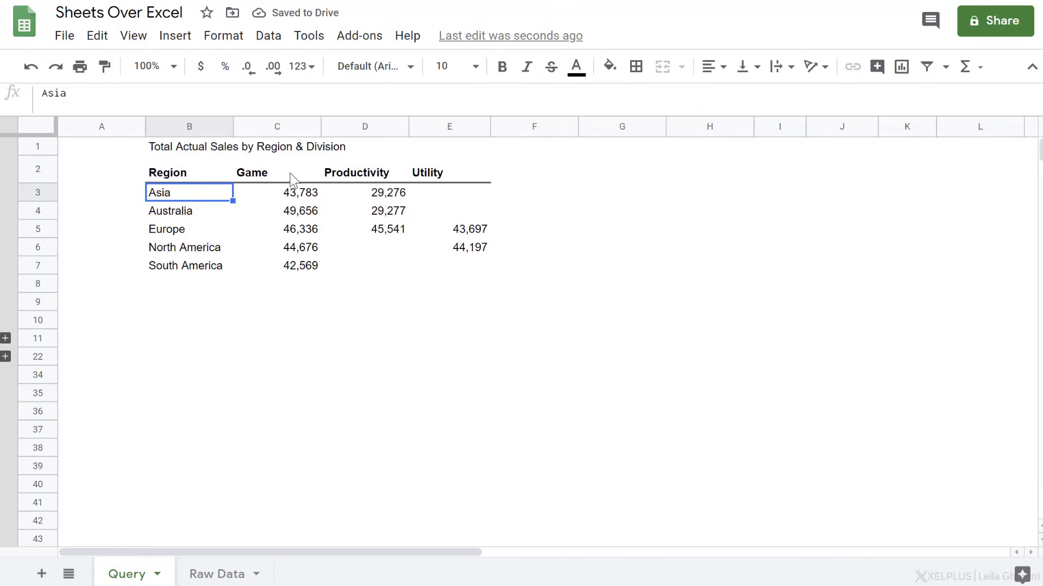
# - Expand the Actual vs Budget table and switch its C13 division to Productivity, then Utility
pyautogui.click(5, 339)
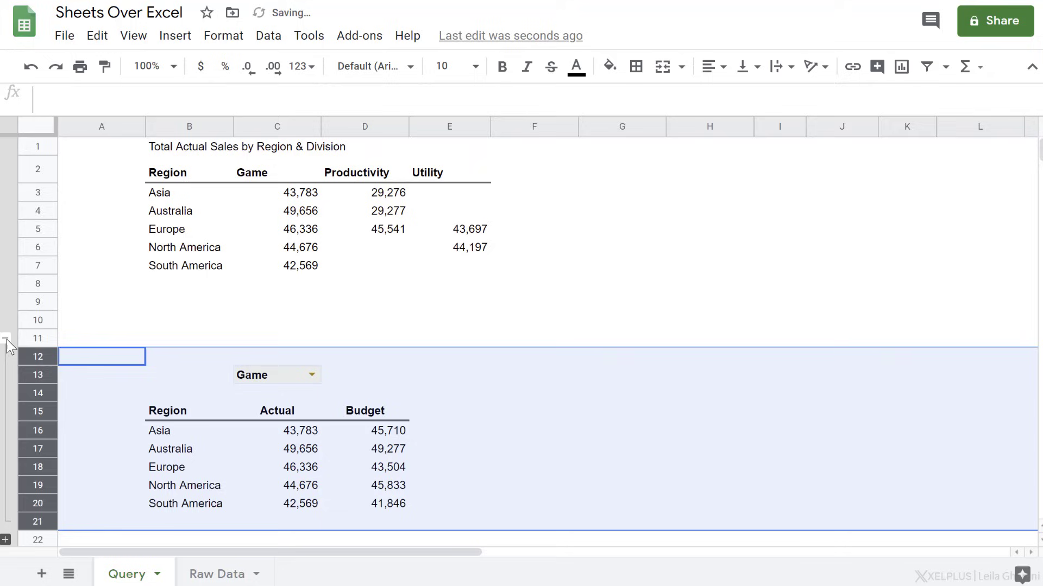
pyautogui.click(176, 414)
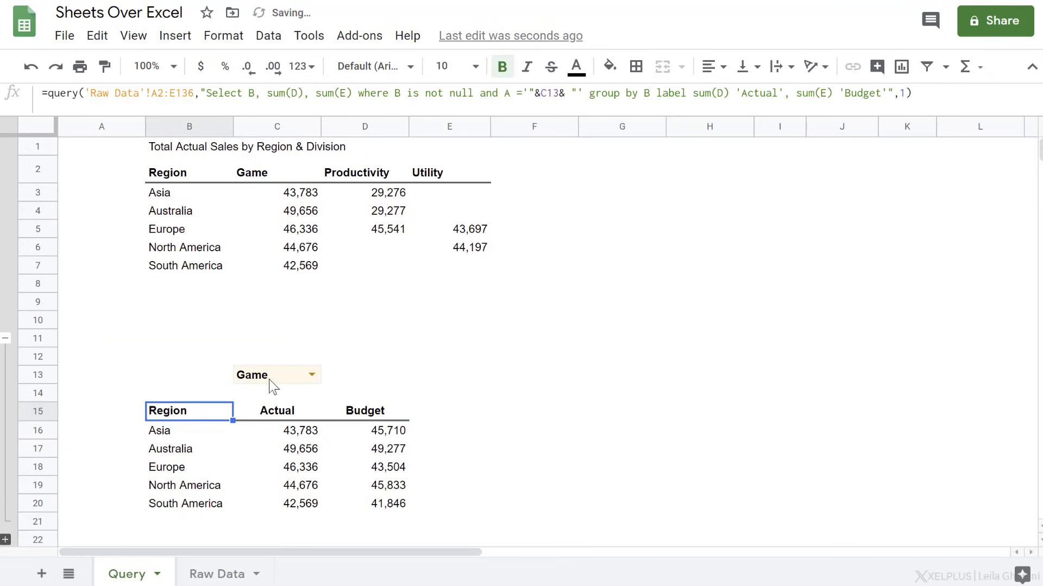
pyautogui.click(310, 374)
pyautogui.click(271, 420)
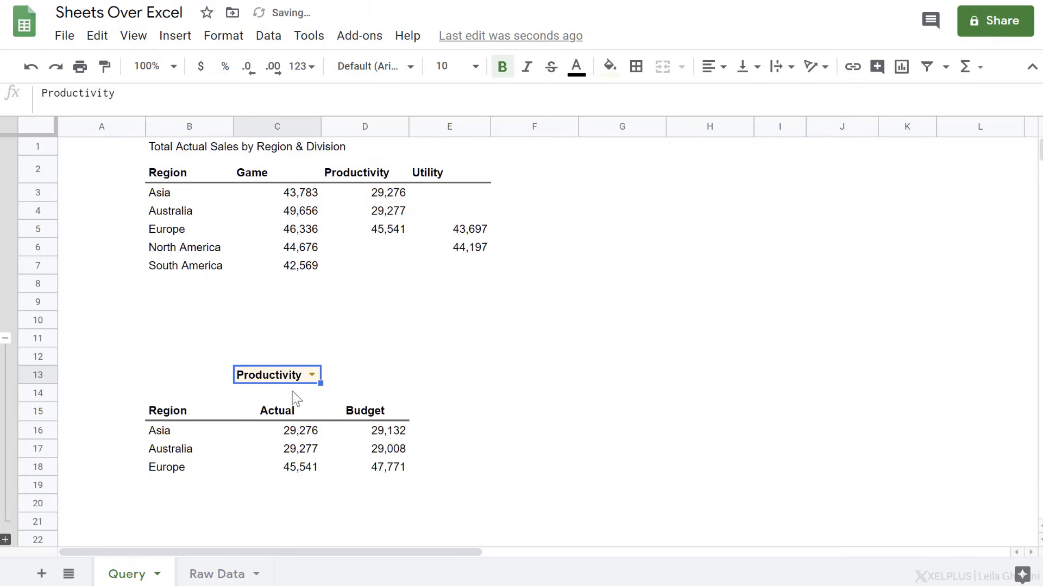
pyautogui.click(312, 375)
pyautogui.click(259, 443)
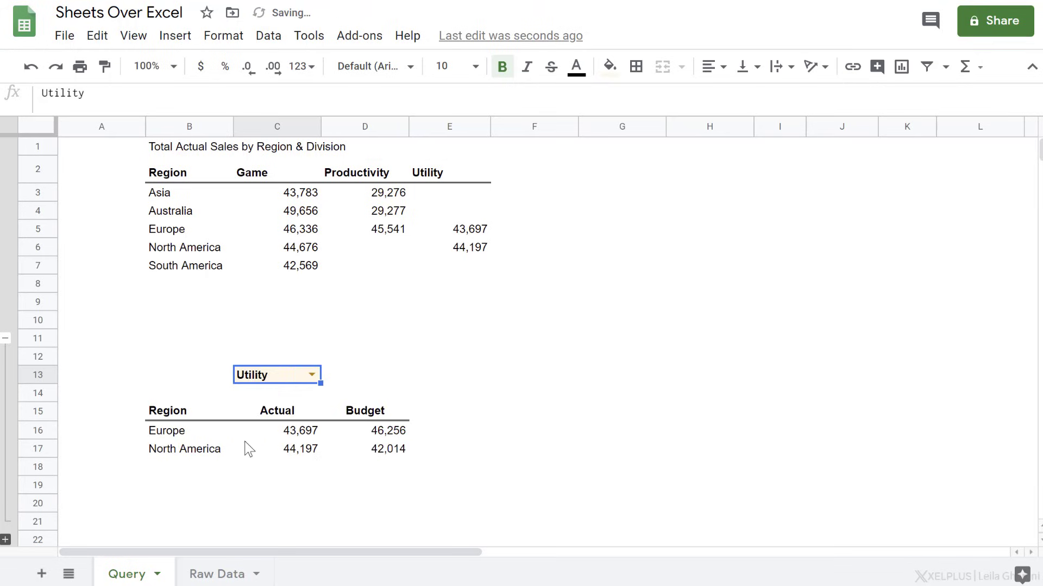
pyautogui.click(194, 415)
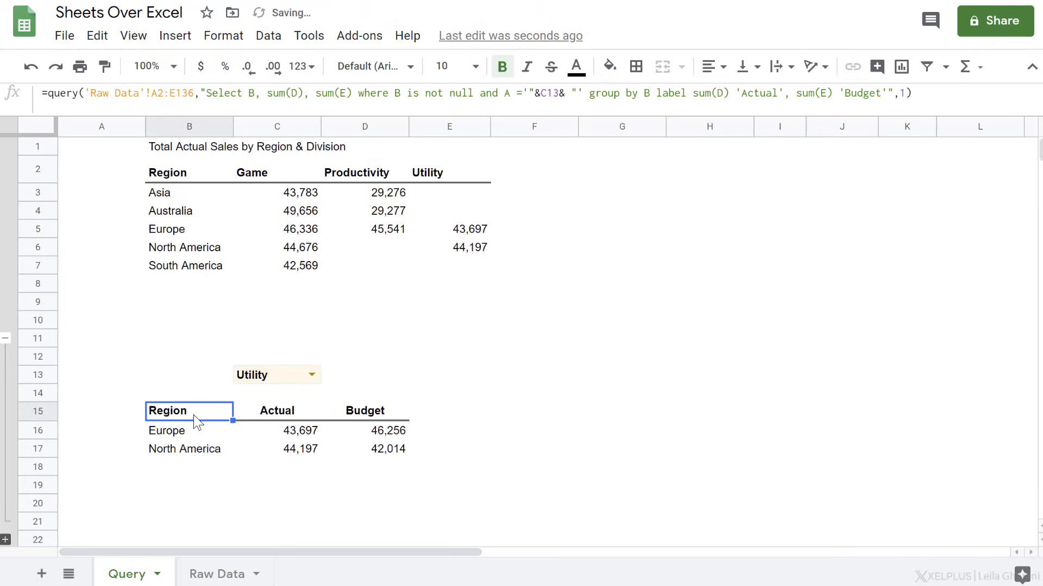
# - Collapse that table and expand the Game report with Difference and Total row, viewing its formula
pyautogui.click(4, 338)
pyautogui.click(6, 357)
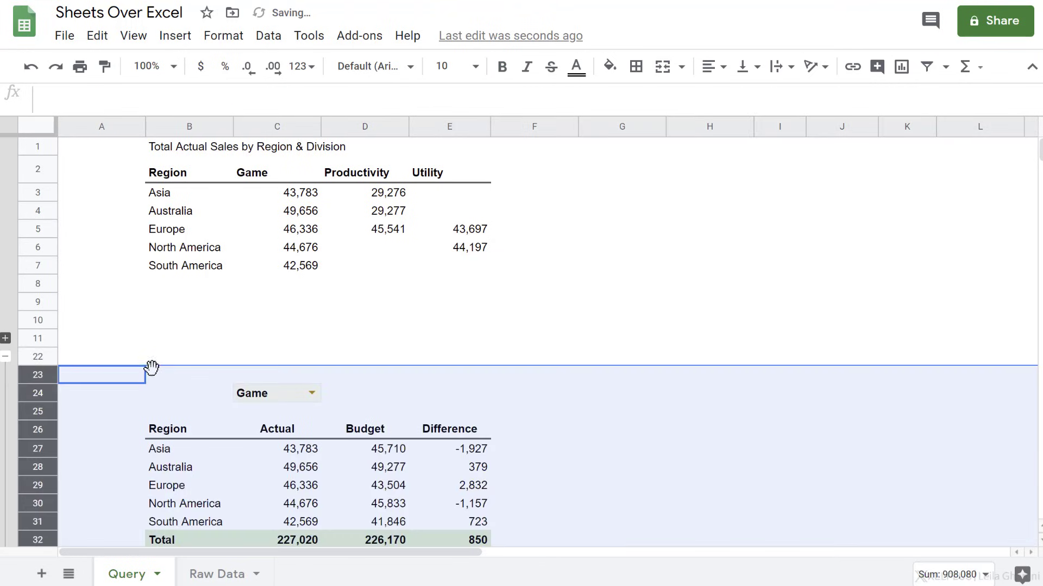
pyautogui.scroll(-3, 152, 370)
pyautogui.click(175, 236)
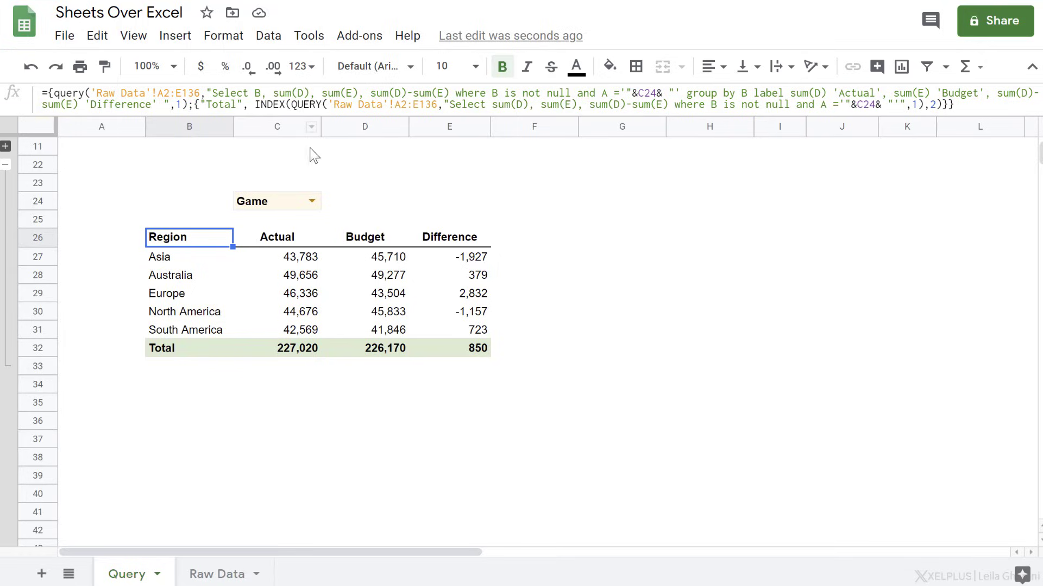
# - Switch the totals report division to Productivity, then Utility, and view its QUERY formula in B26
pyautogui.click(312, 201)
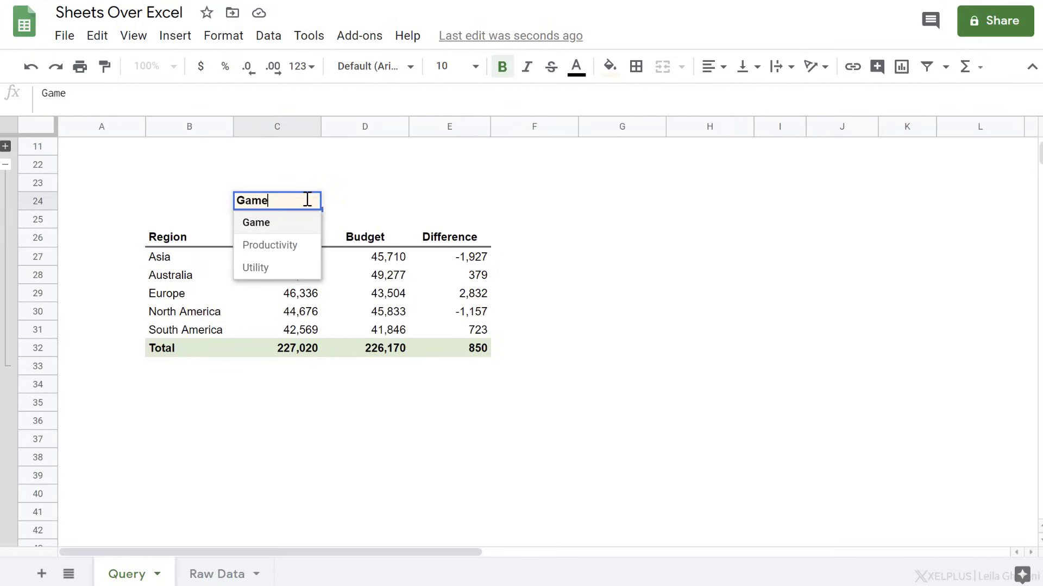
pyautogui.click(270, 245)
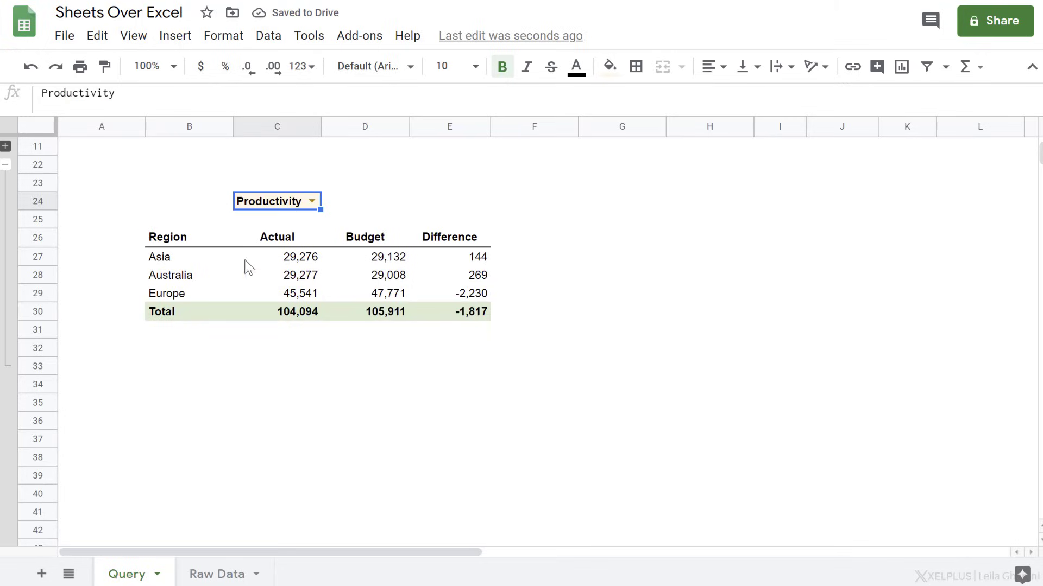
pyautogui.click(313, 201)
pyautogui.click(256, 267)
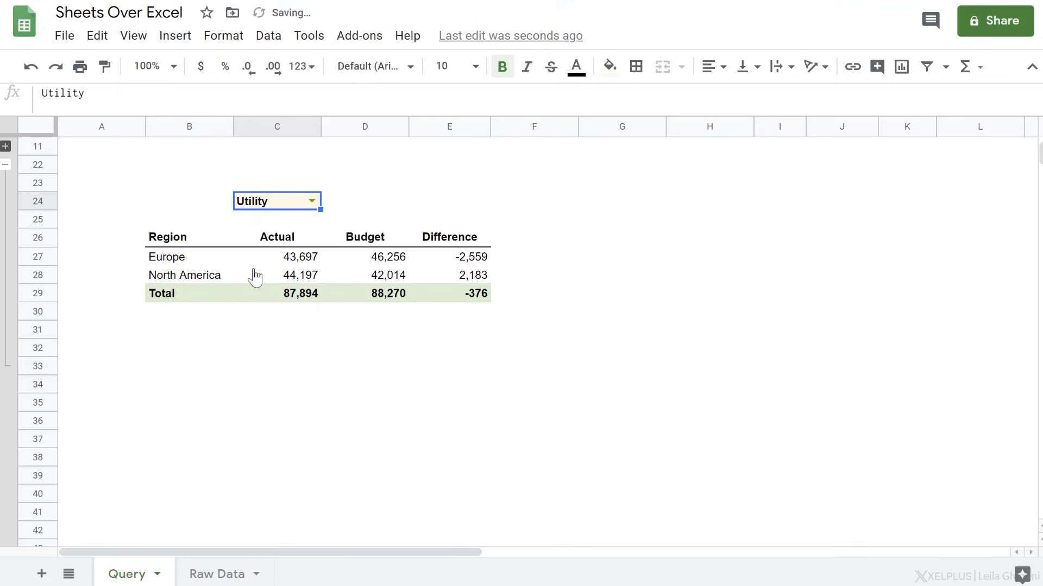
pyautogui.click(184, 241)
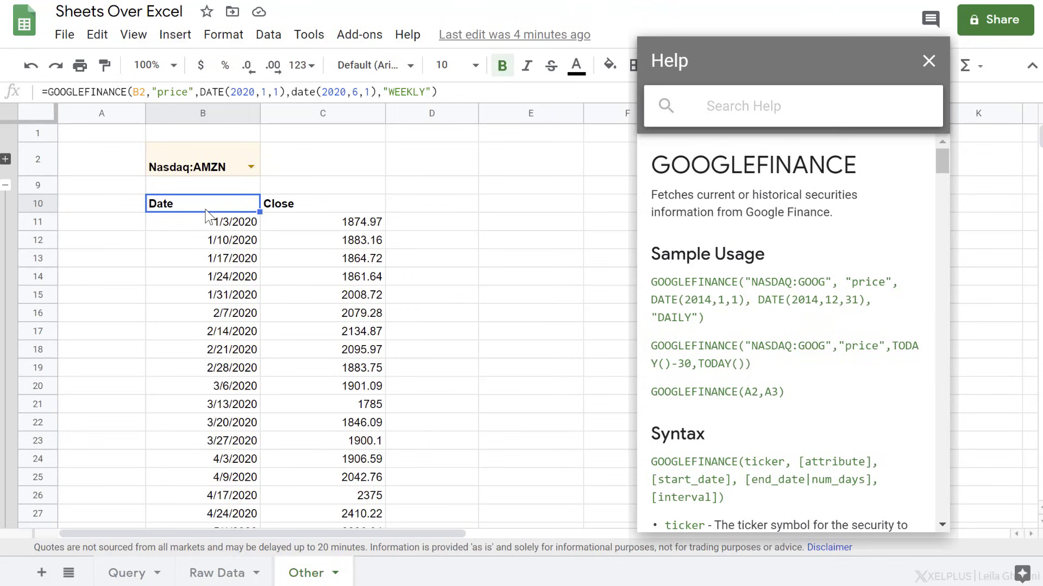
pyautogui.scroll(-5, 712, 281)
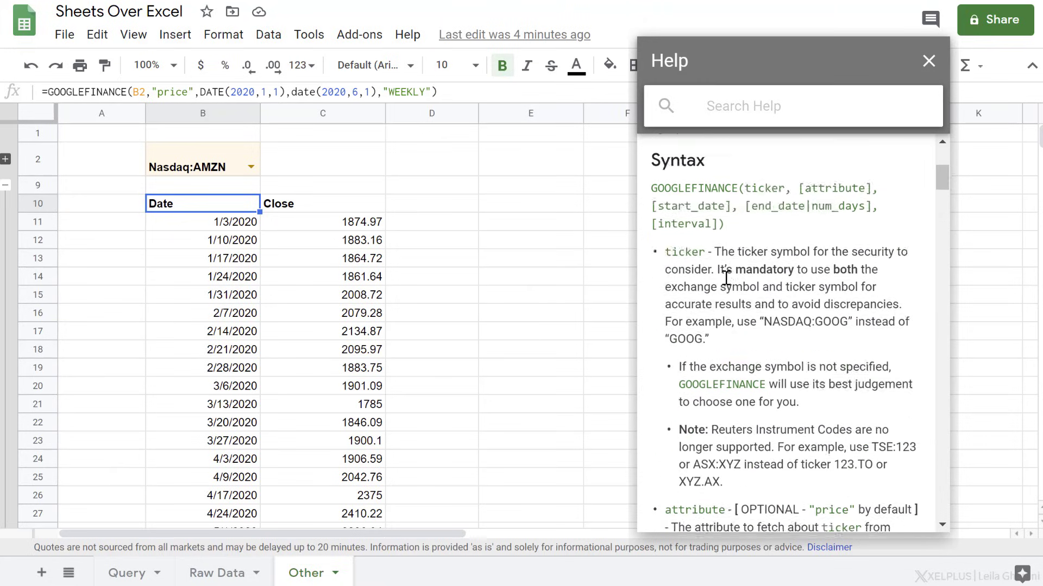
pyautogui.scroll(-5, 725, 284)
pyautogui.scroll(-3, 731, 283)
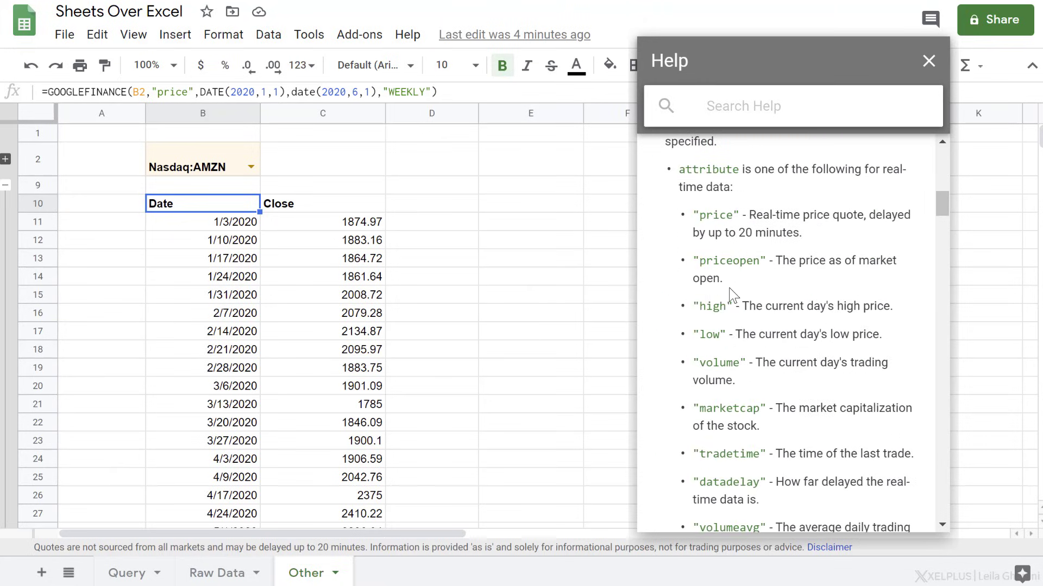
pyautogui.scroll(3, 737, 310)
pyautogui.scroll(1, 737, 311)
pyautogui.scroll(-3, 735, 321)
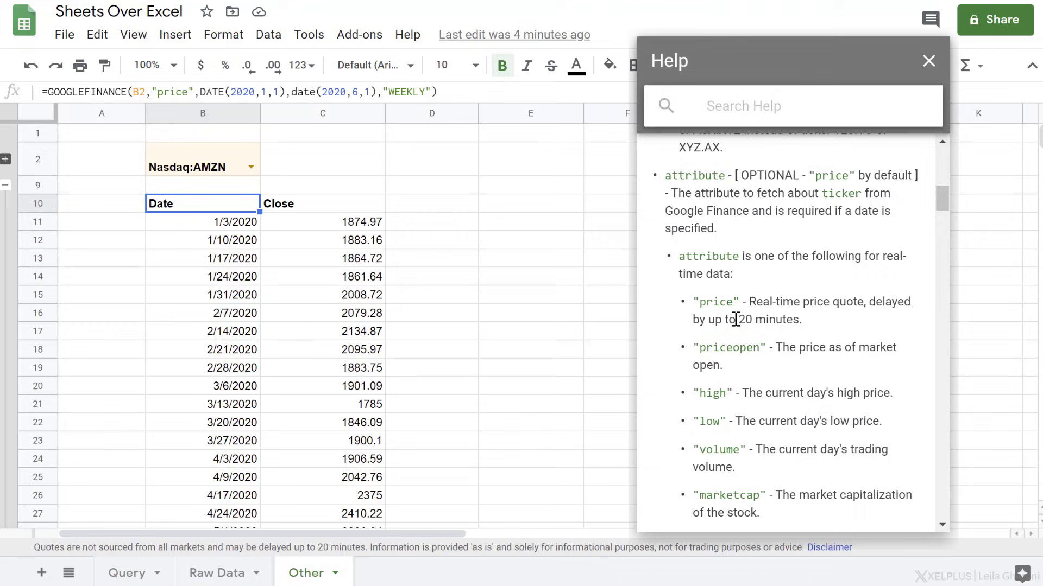
pyautogui.scroll(-2, 735, 321)
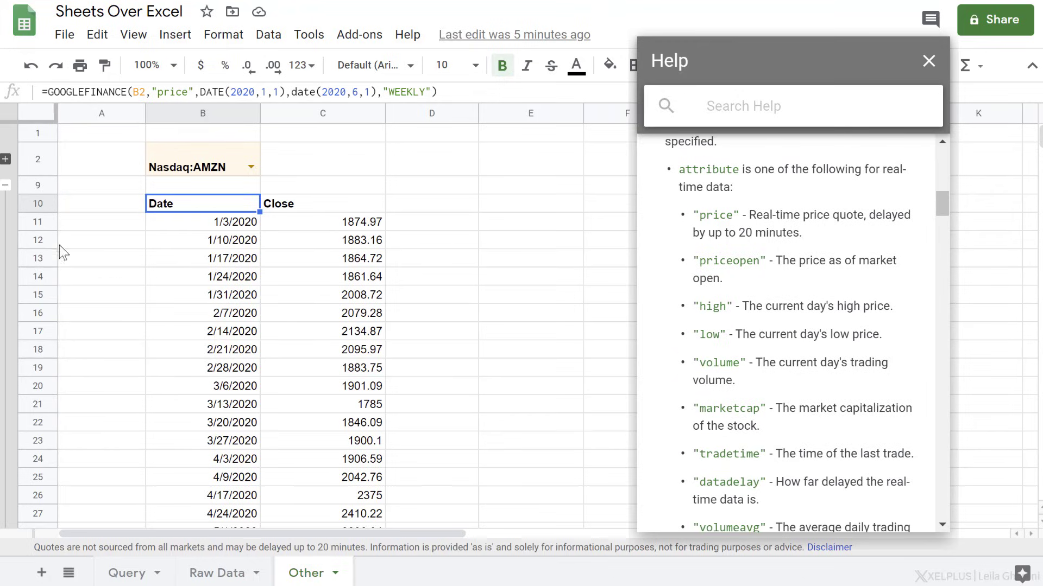
# - Reveal the hidden sparkline rows 3–8 and inspect the line sparkline formula in C3
pyautogui.click(62, 202)
pyautogui.click(5, 159)
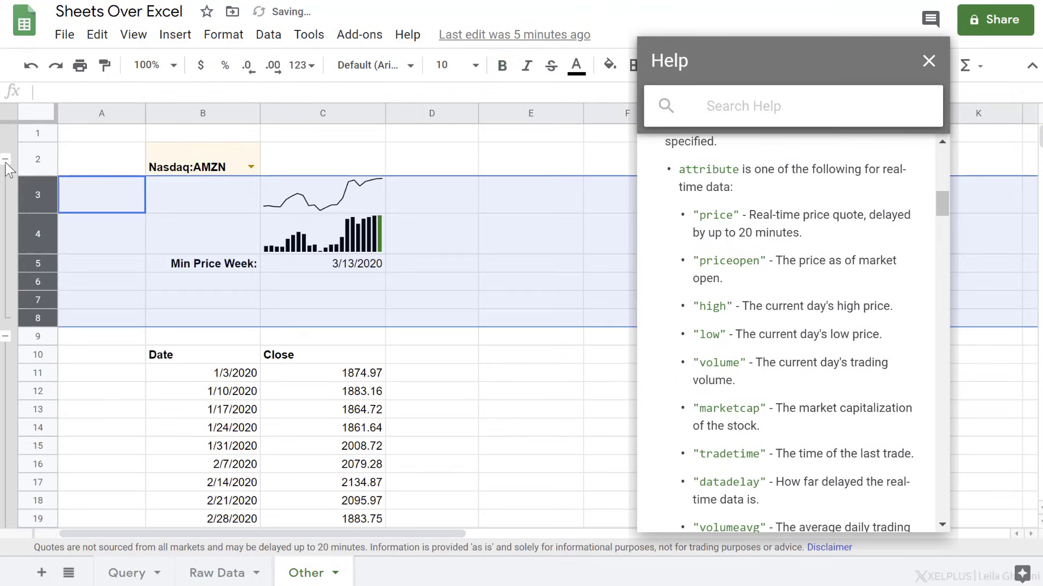
pyautogui.click(301, 200)
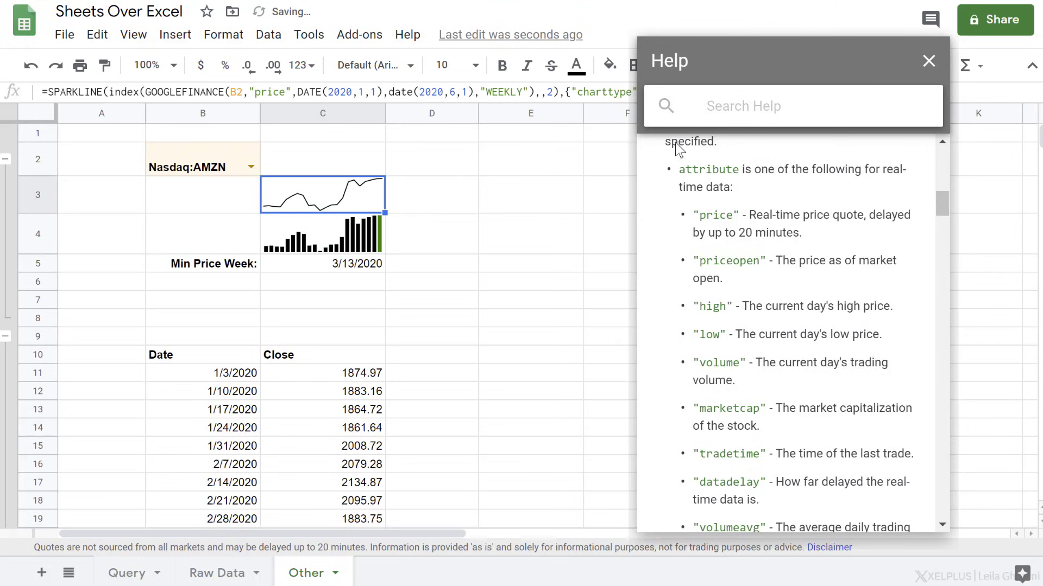
pyautogui.moveTo(861, 58); pyautogui.dragTo(936, 198)
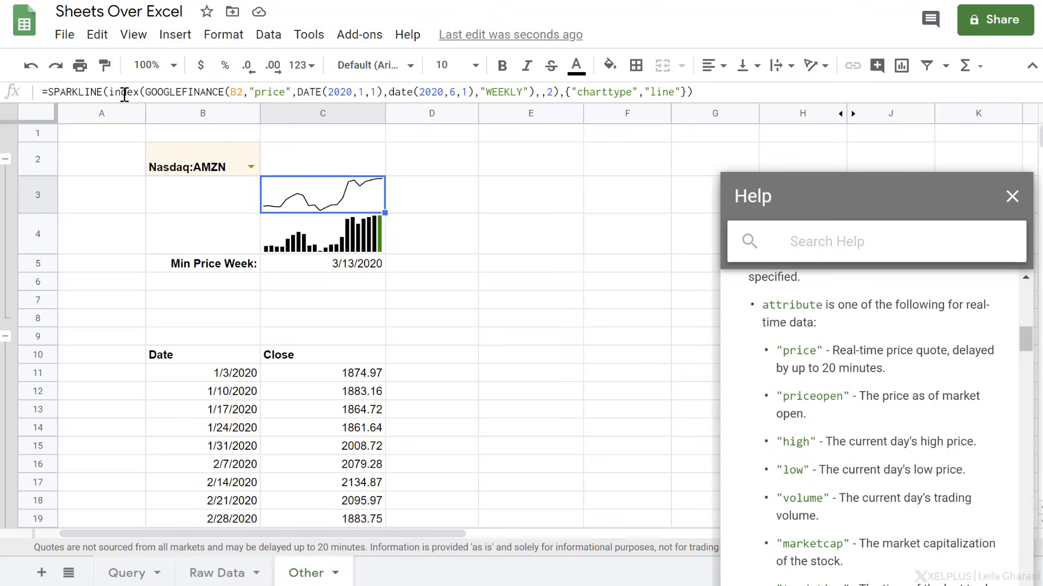
# - Change the ticker in B2 to Nasdaq:TSLA so prices, sparklines and minimum-price week refresh
pyautogui.click(251, 167)
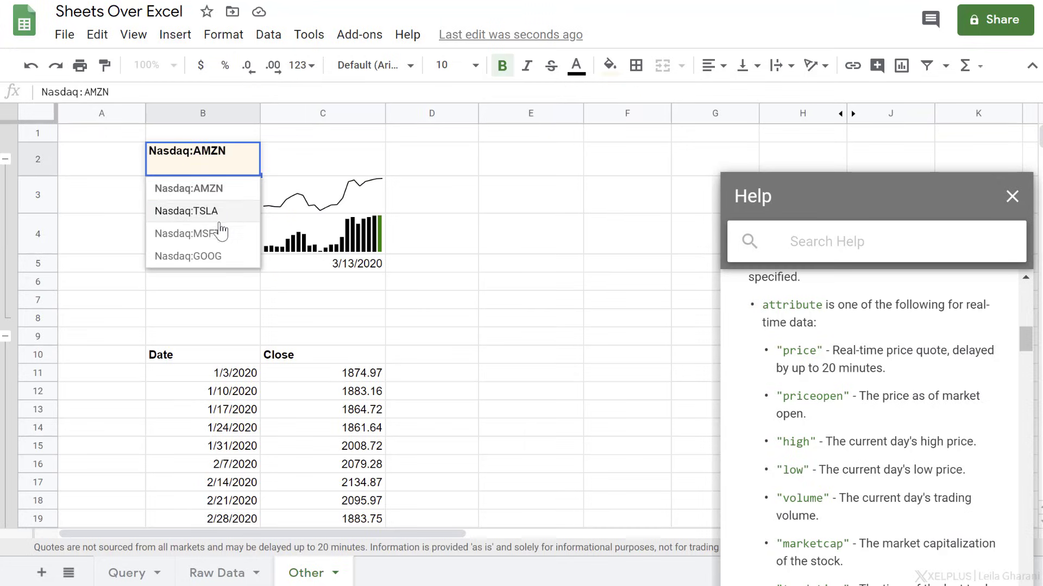
pyautogui.click(186, 211)
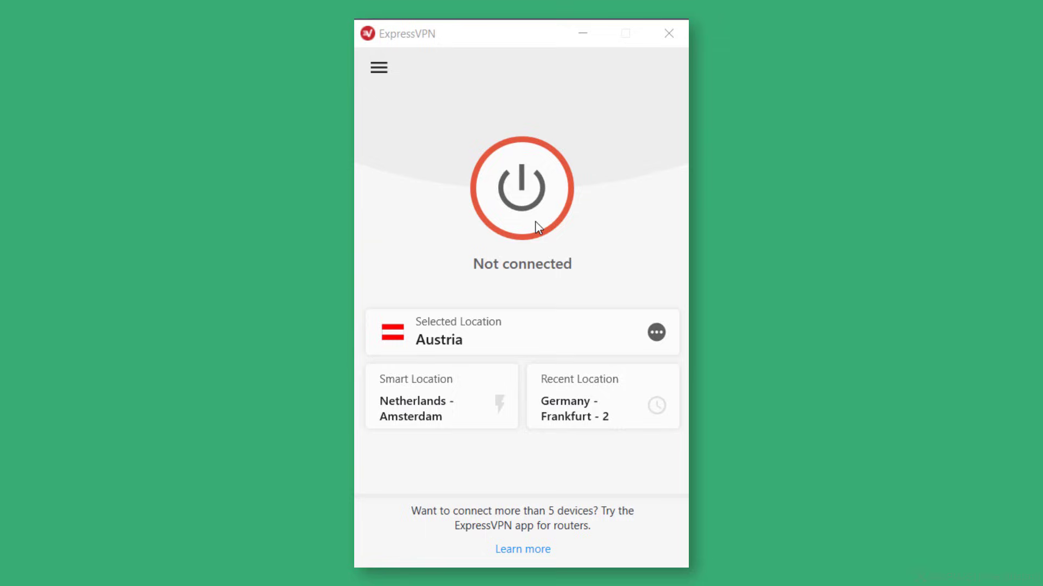
# - Connect ExpressVPN through a United States location to unblock the YouTube video
pyautogui.click(523, 193)
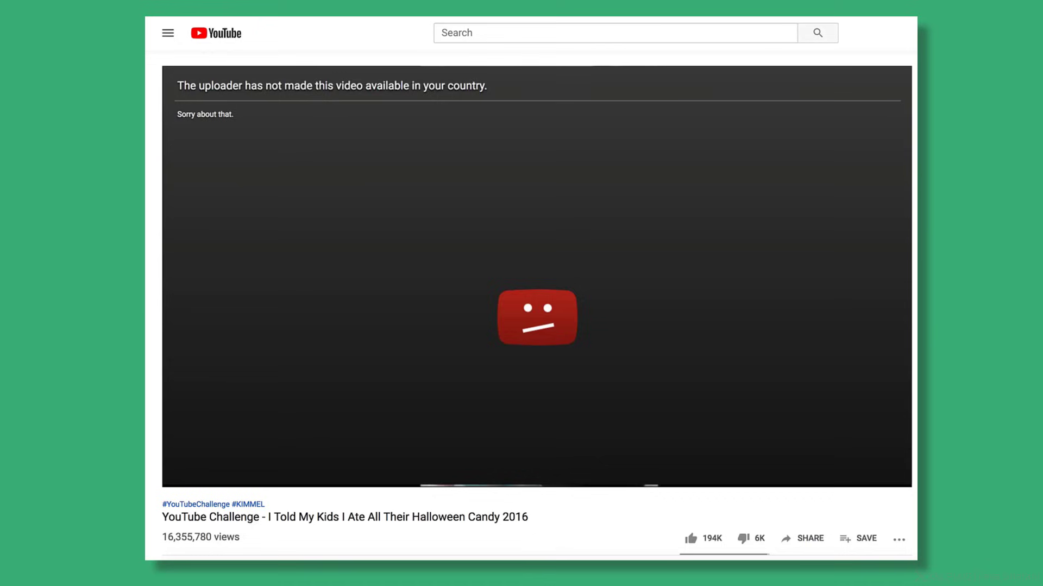
pyautogui.click(552, 271)
pyautogui.click(619, 304)
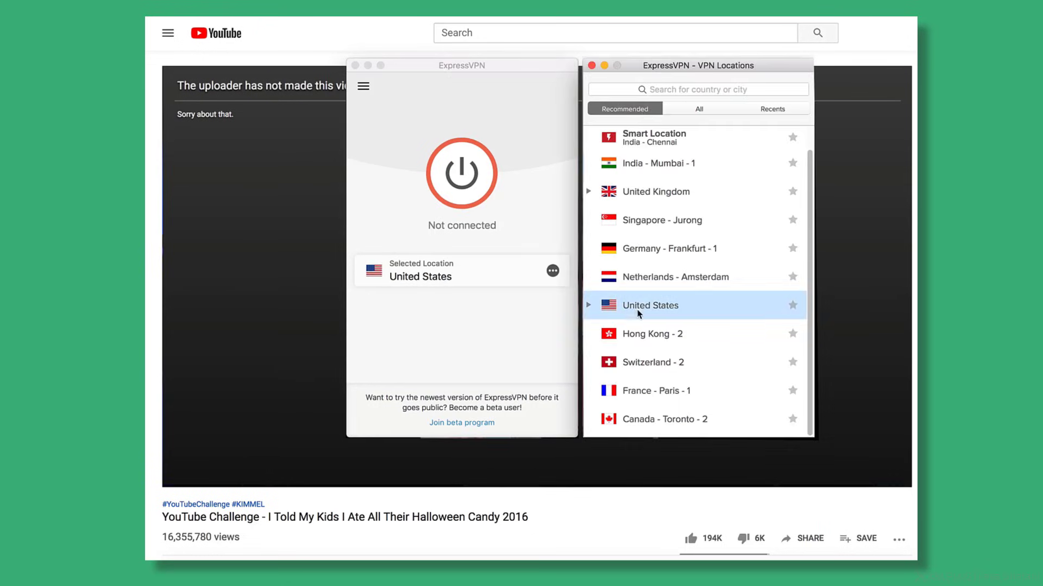
pyautogui.click(461, 172)
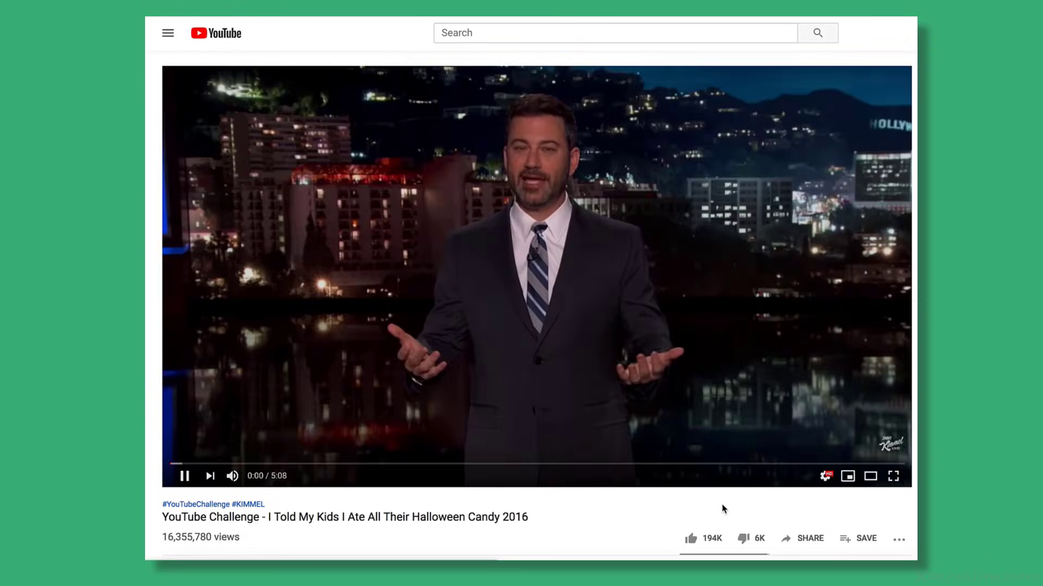